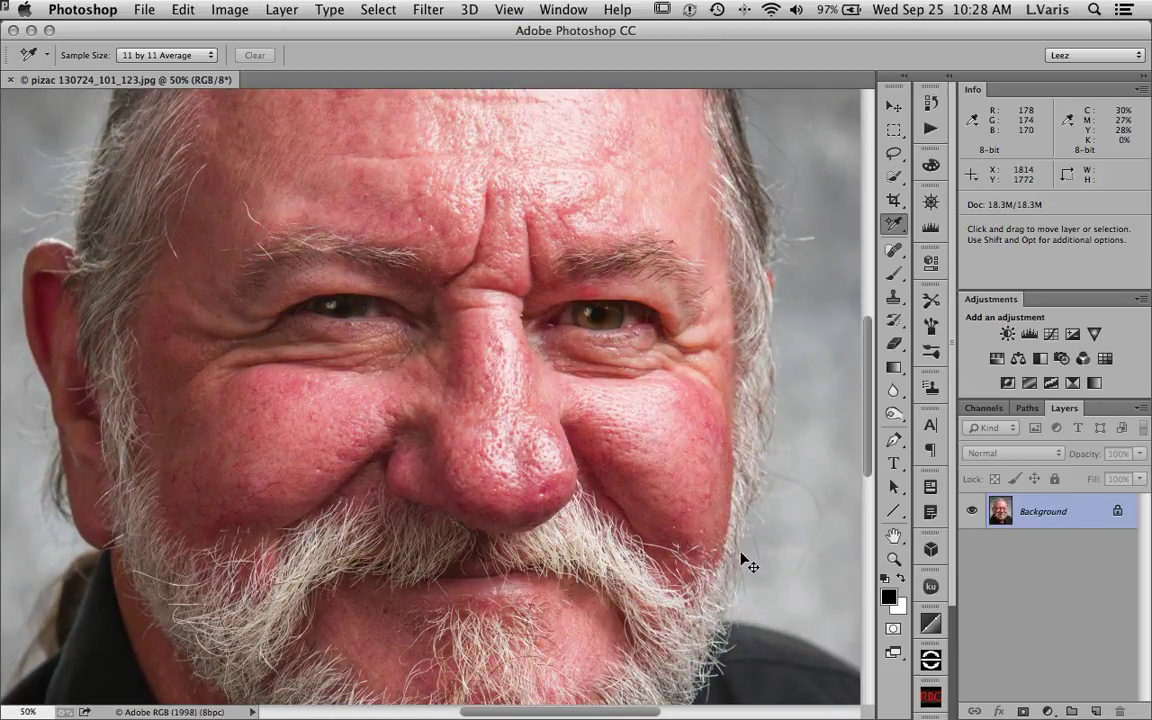
Step: Zoom in on the nose and add a new empty Layer 1 above the Background
key("super+equal")
key("super+equal")
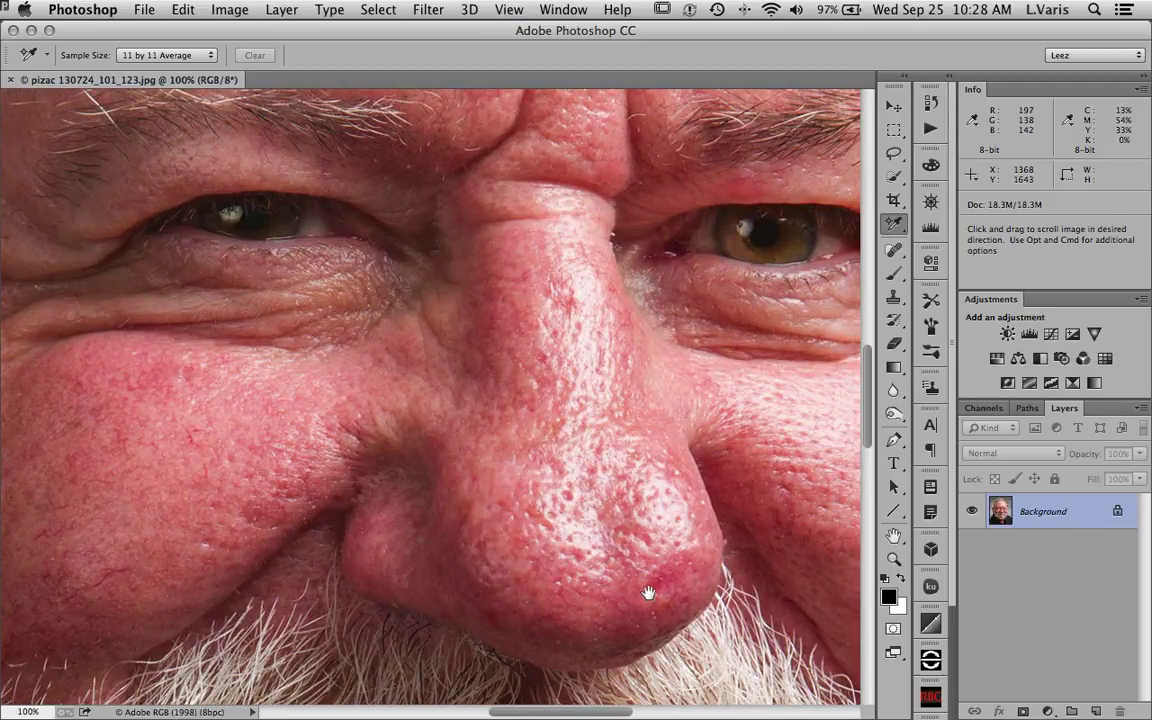
left_click_drag(658, 596, 553, 501)
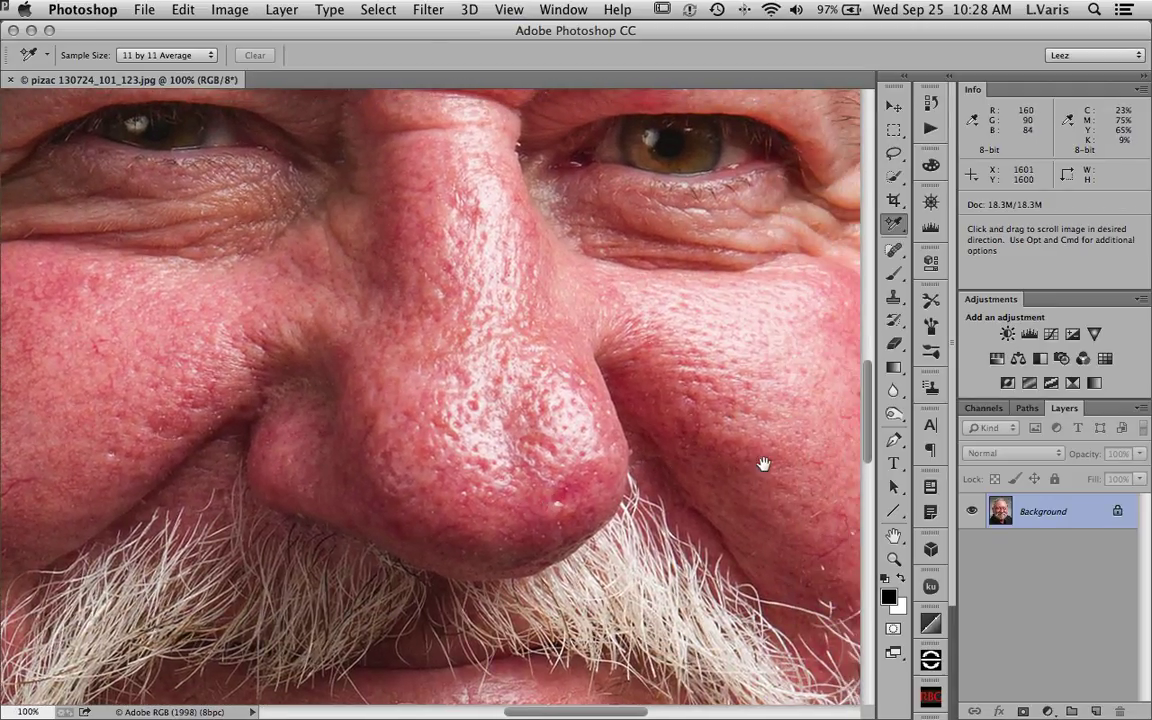
left_click_drag(437, 486, 412, 500)
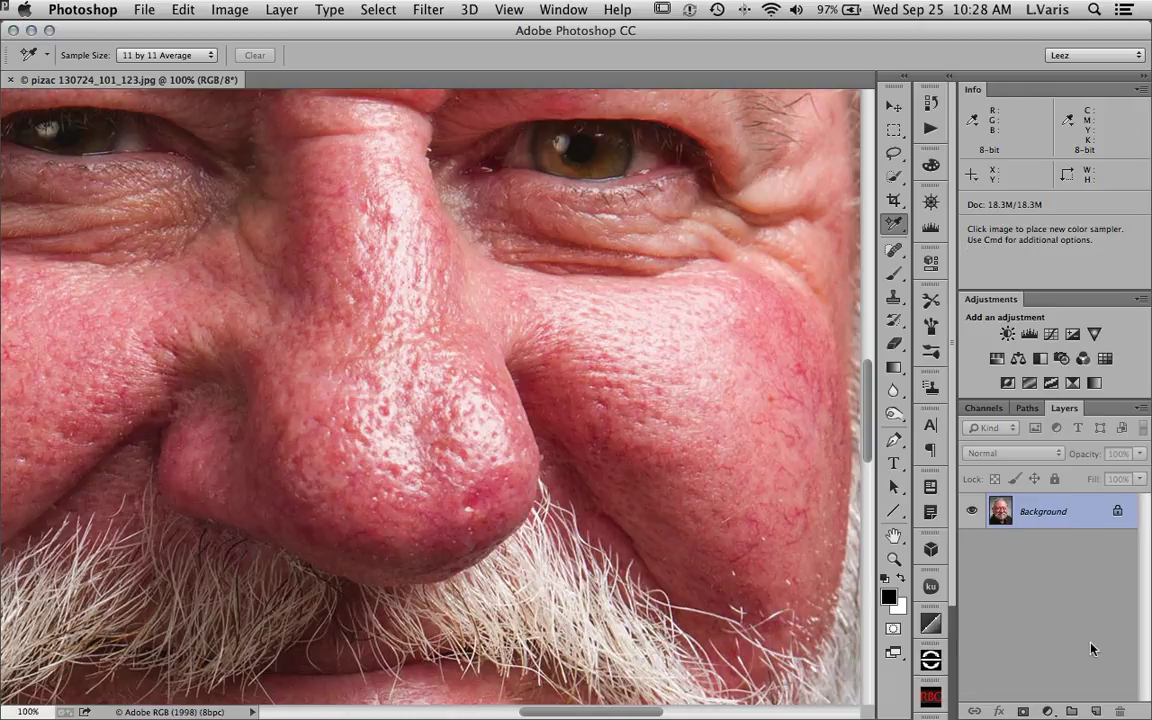
left_click(1098, 709)
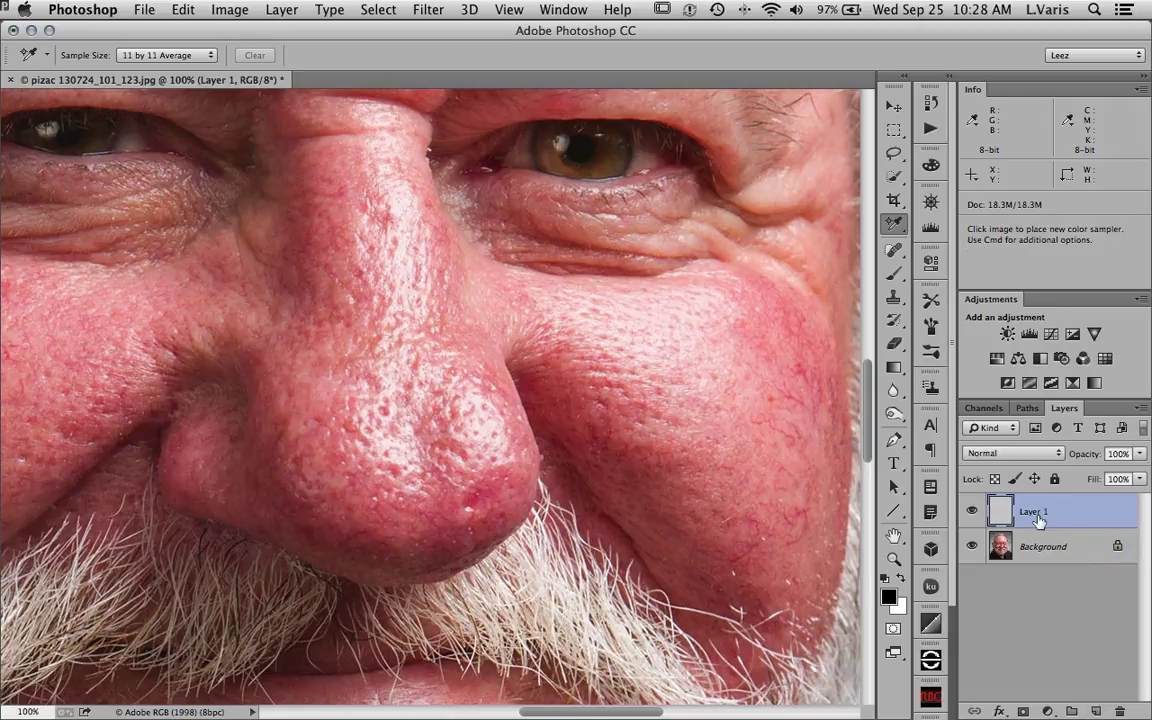
Step: Rename Layer 1 to 'spotting'
double_click(1035, 512)
type("spotting")
key("Return")
Step: Select the Spot Healing Brush Tool from the healing tools flyout
left_click(894, 249)
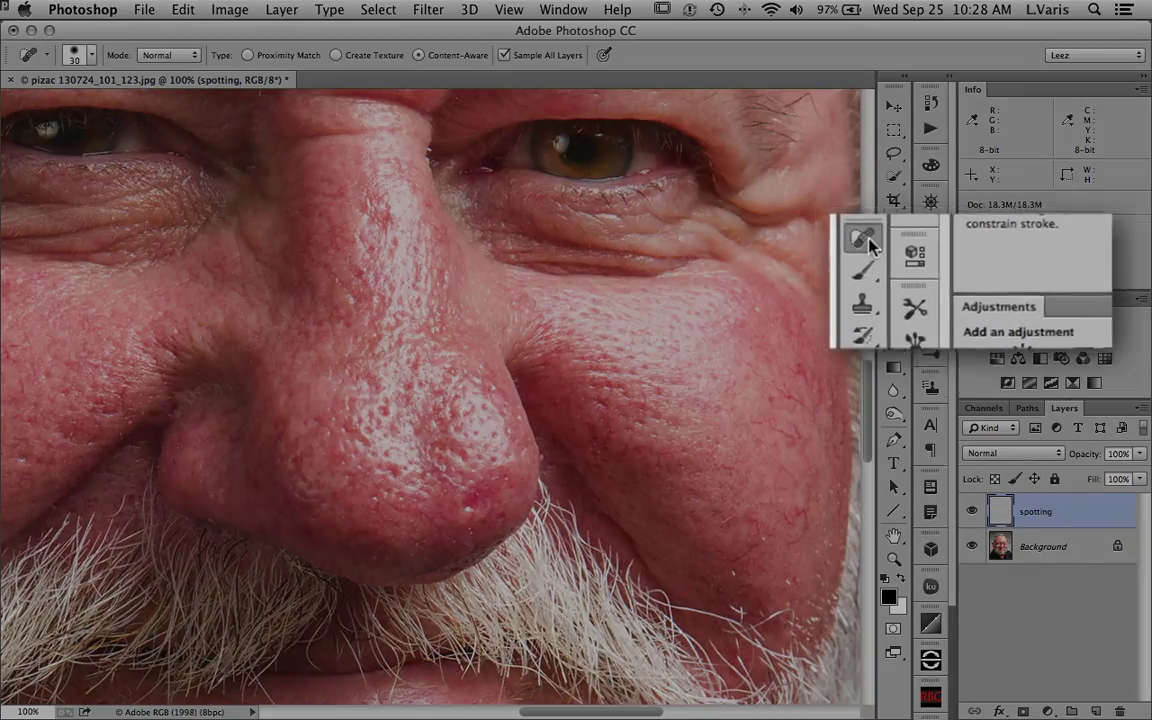
left_click(894, 249)
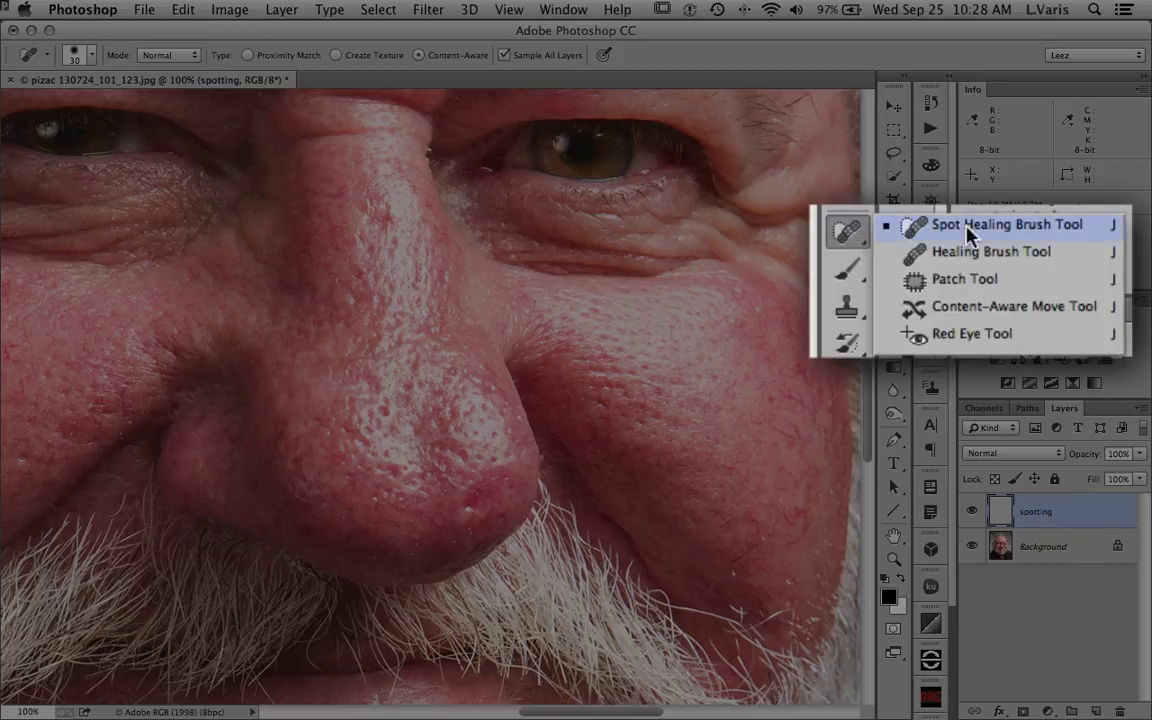
left_click(843, 233)
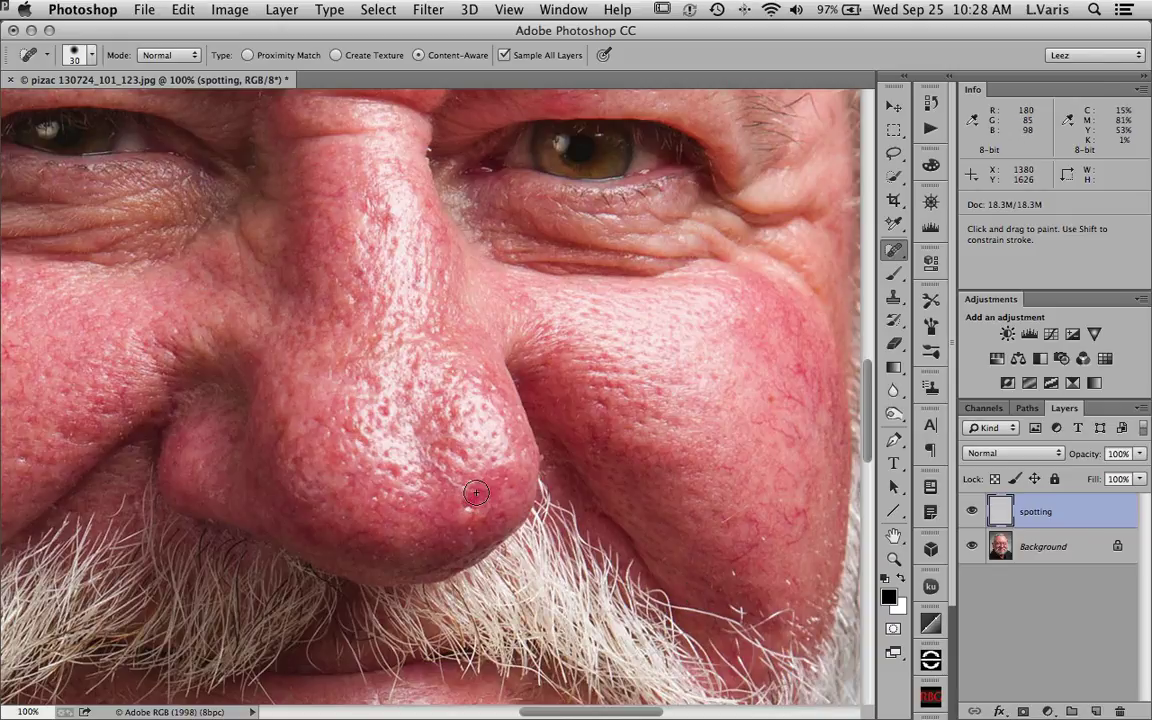
Step: Spot-heal the two blemishes on the nose tip and two on the cheek
key("bracketleft")
key("bracketright")
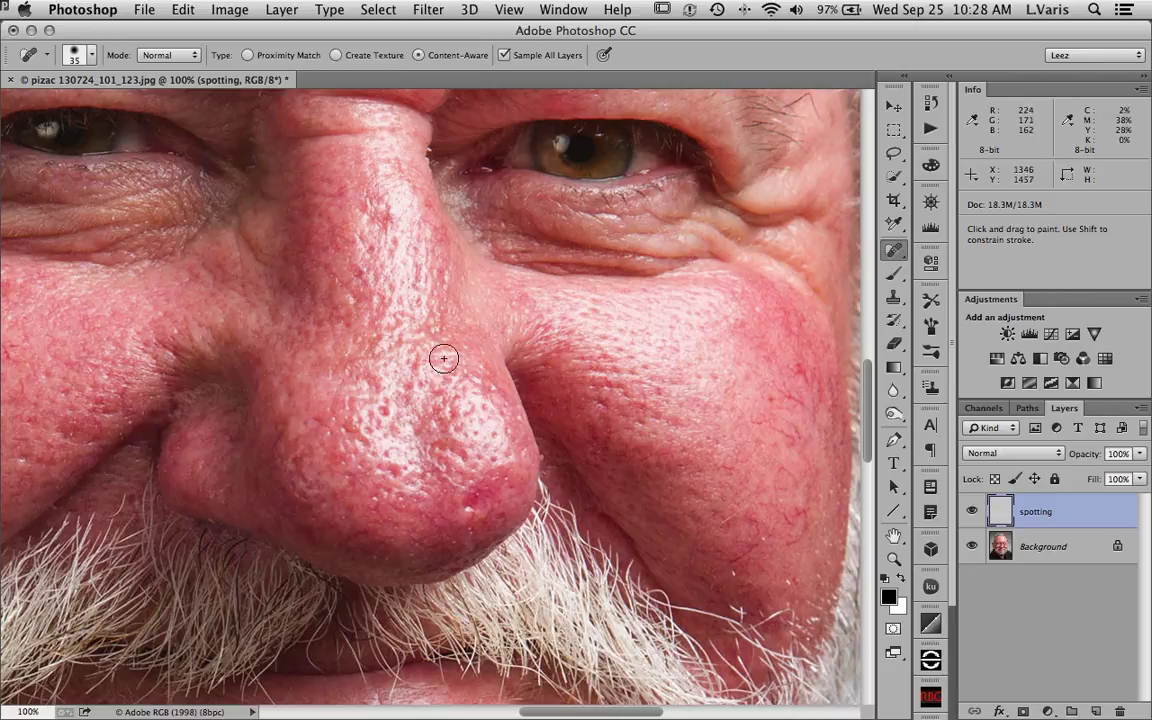
left_click(472, 497)
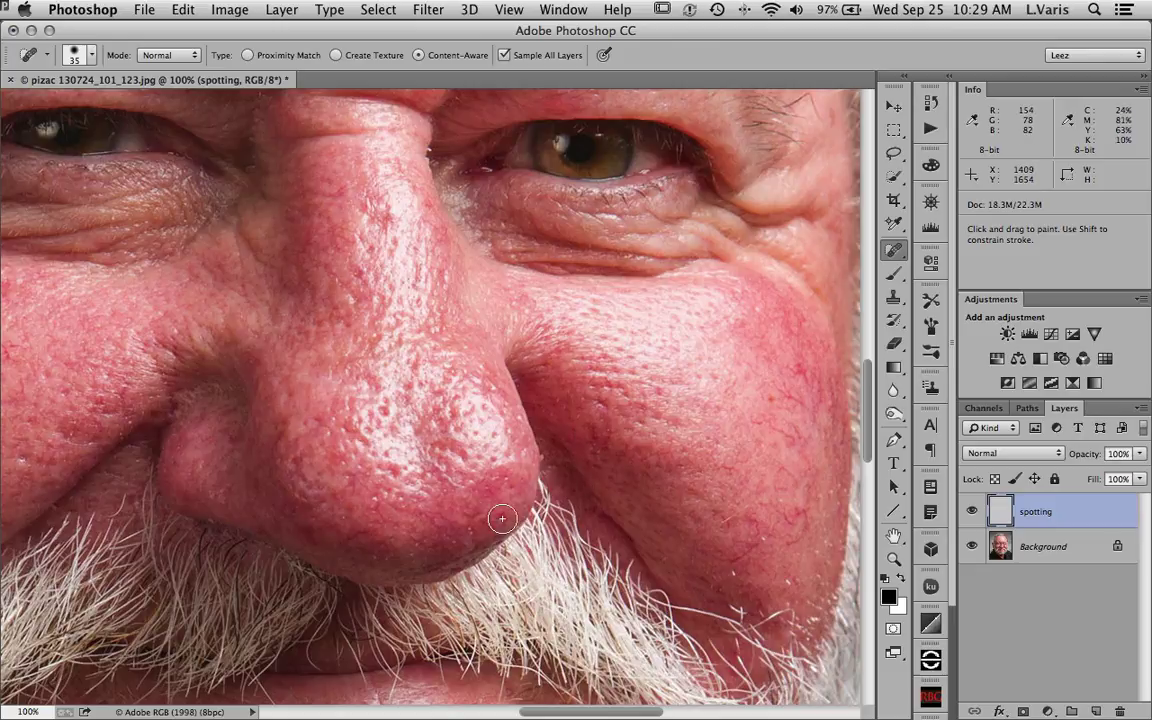
key("bracketleft")
left_click(432, 465)
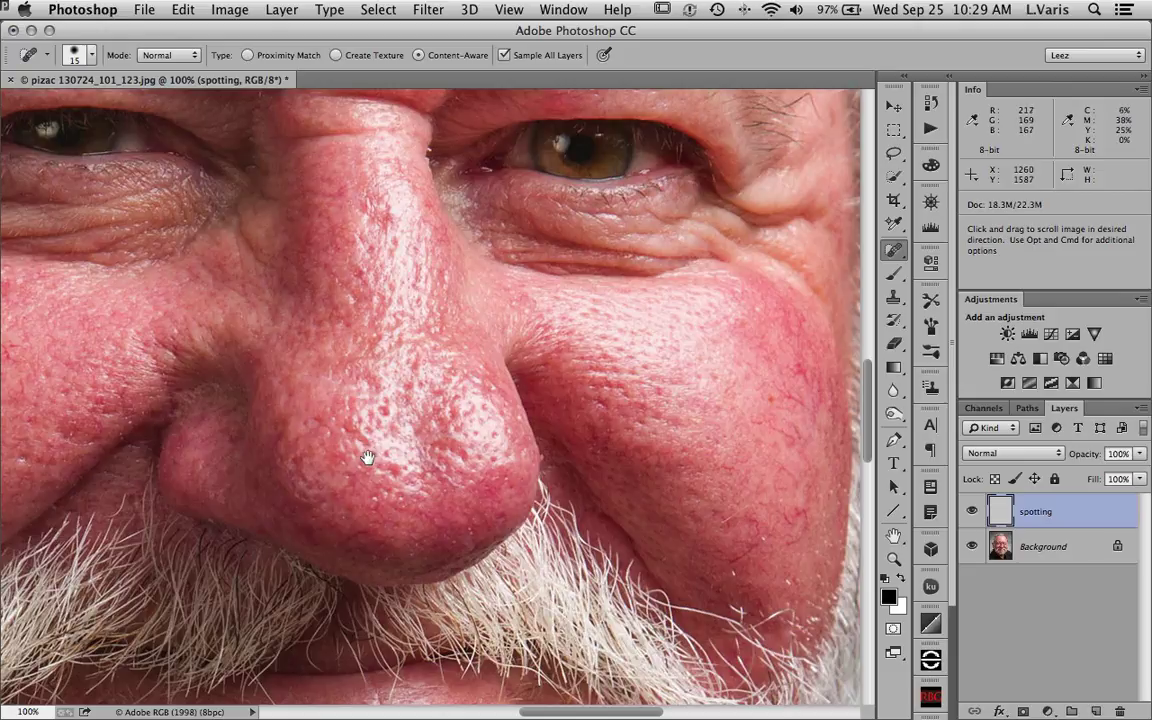
scroll(370, 455, "left", 5)
left_click(186, 415)
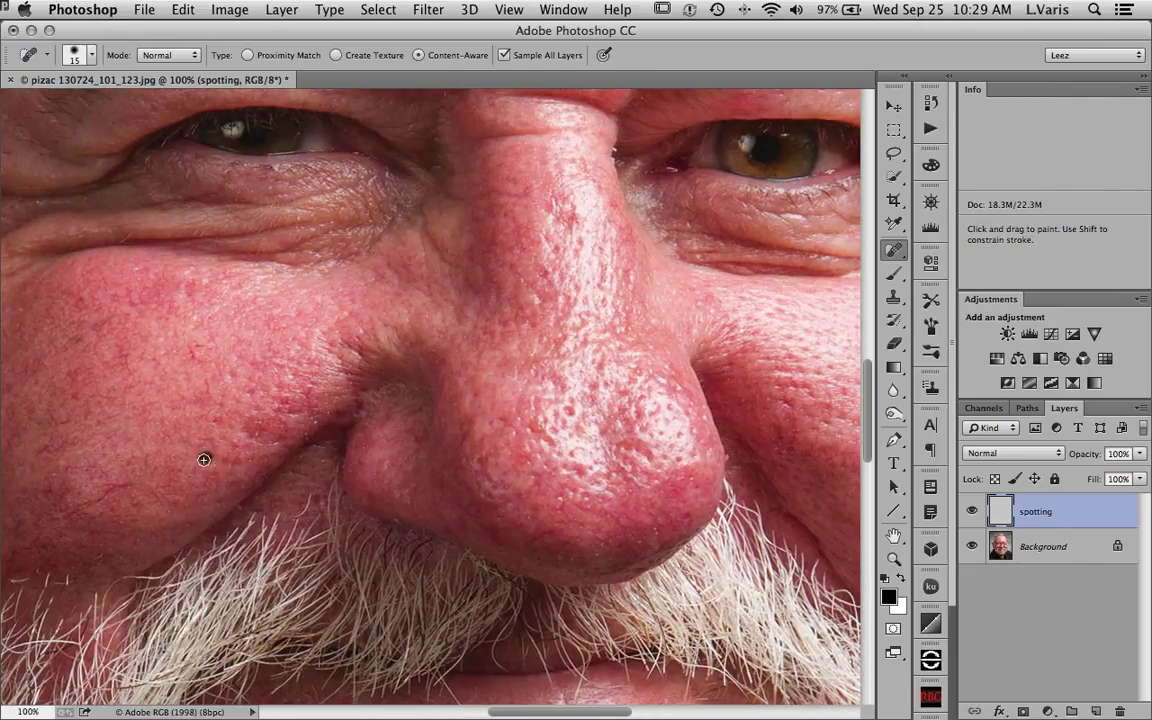
left_click(191, 347)
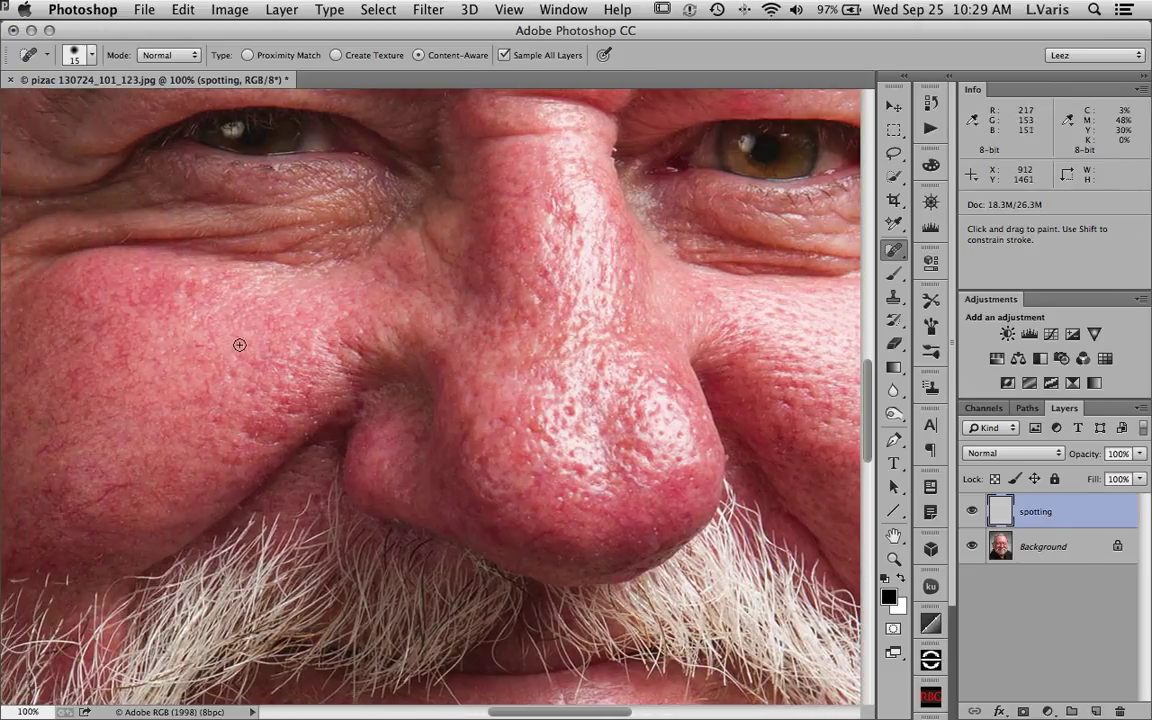
Step: Heal away the stray hairs on the forehead, along the hairline and over the background
key("space")
left_click_drag(171, 465, 290, 419)
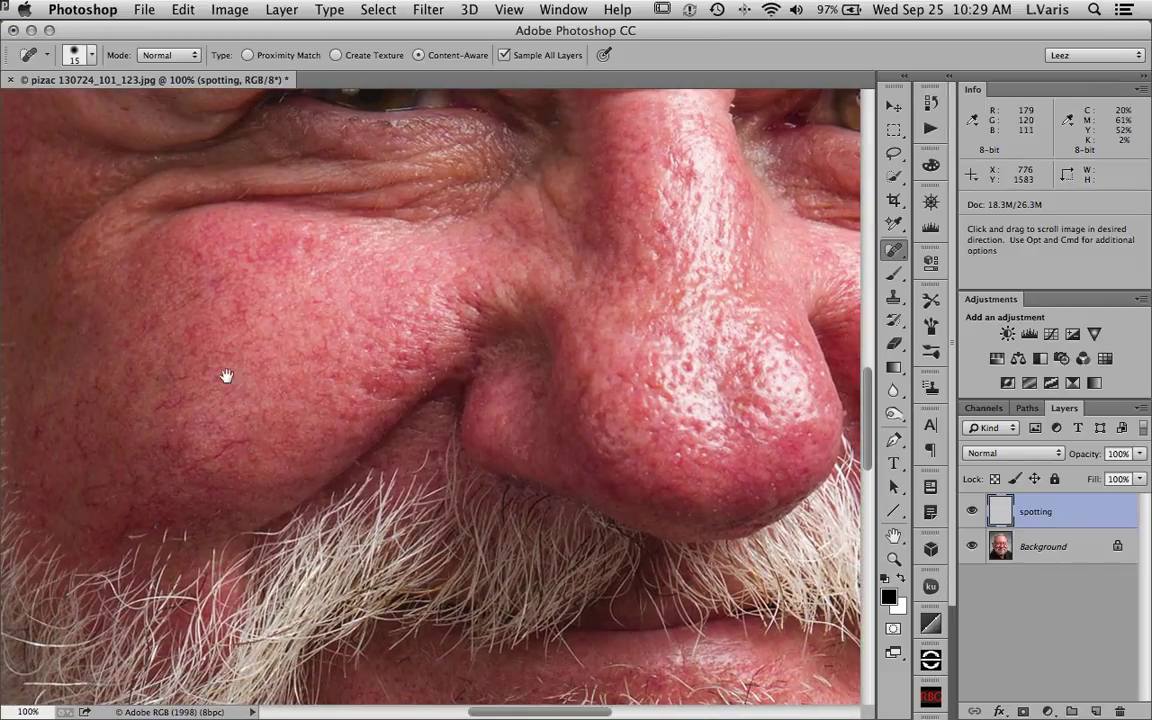
left_click_drag(226, 378, 396, 514)
left_click_drag(239, 198, 283, 348)
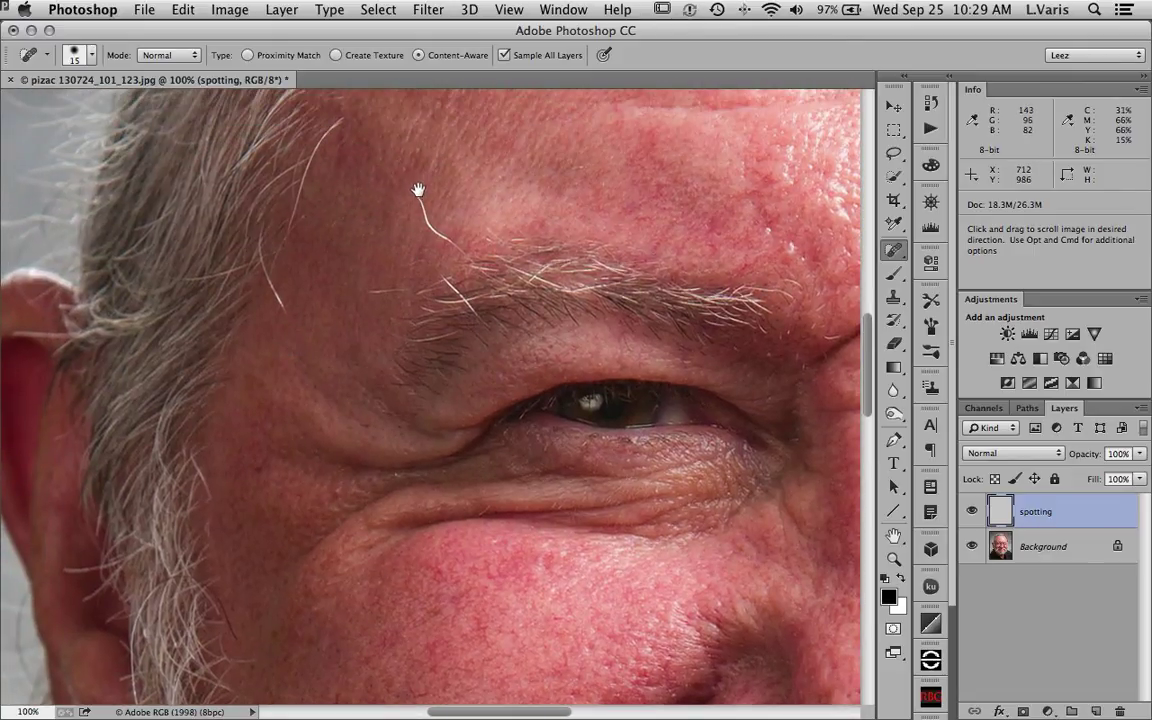
left_click_drag(414, 191, 439, 234)
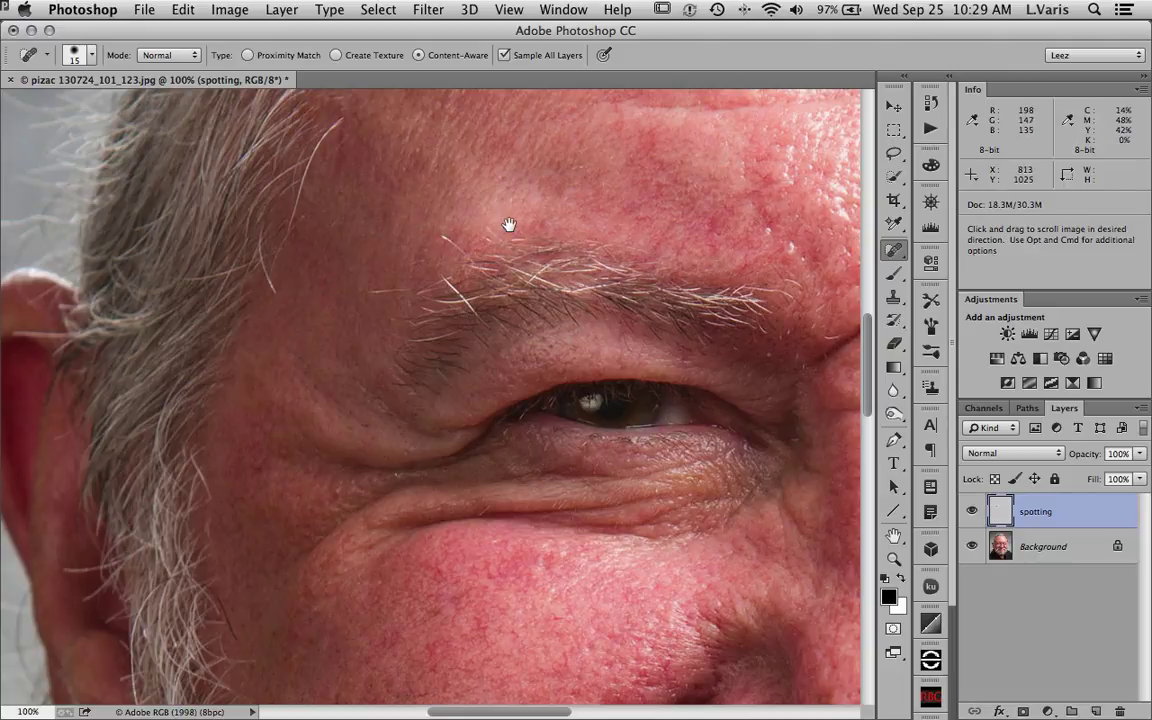
left_click_drag(509, 226, 303, 260)
mouse_move(650, 239)
left_mouse_down()
mouse_move(486, 287)
mouse_move(391, 486)
mouse_move(566, 525)
mouse_move(513, 626)
left_mouse_up()
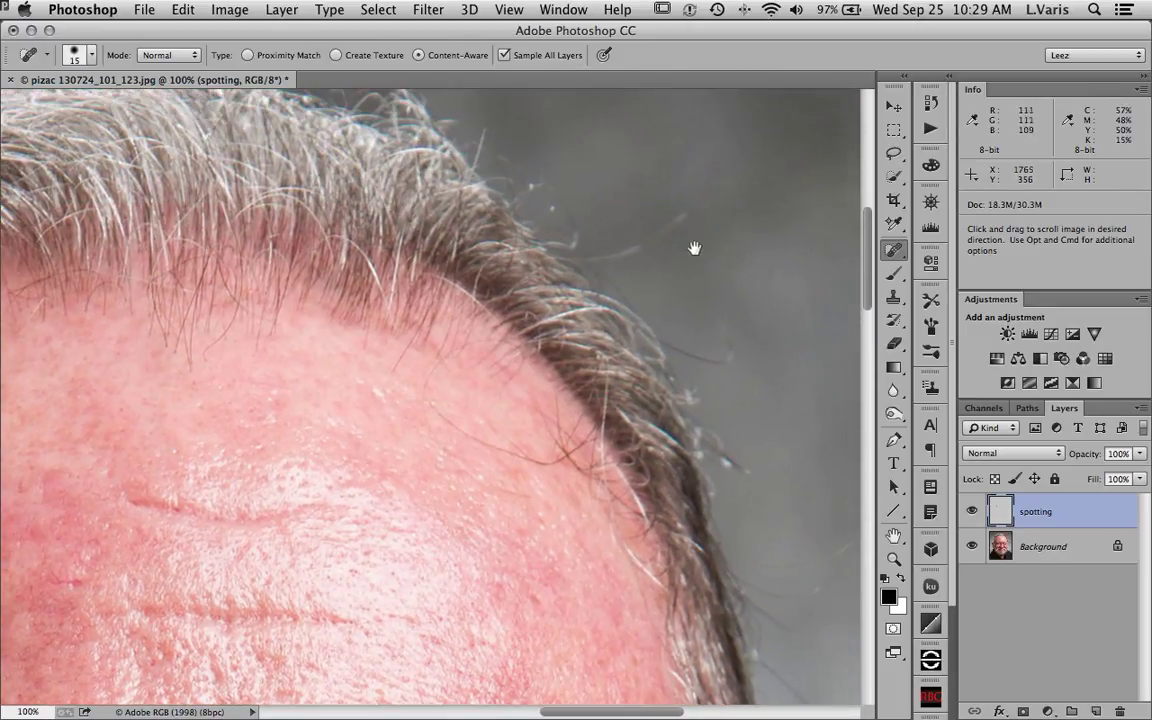
left_click_drag(686, 213, 665, 232)
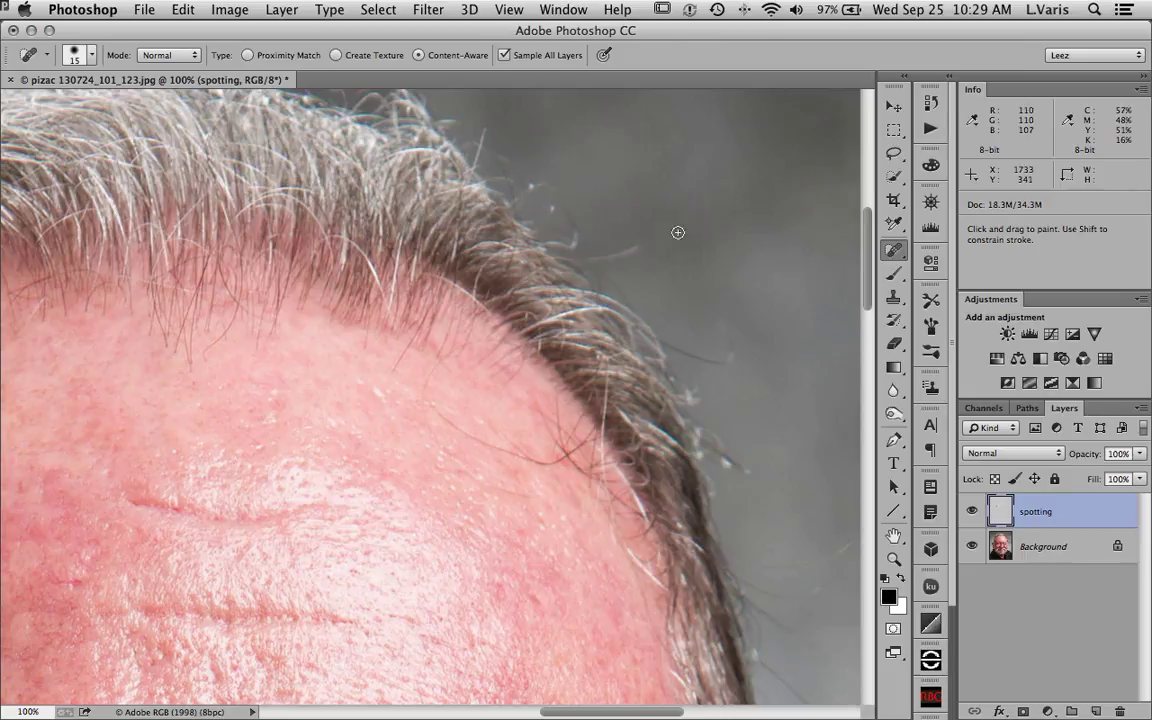
left_click_drag(437, 411, 493, 369)
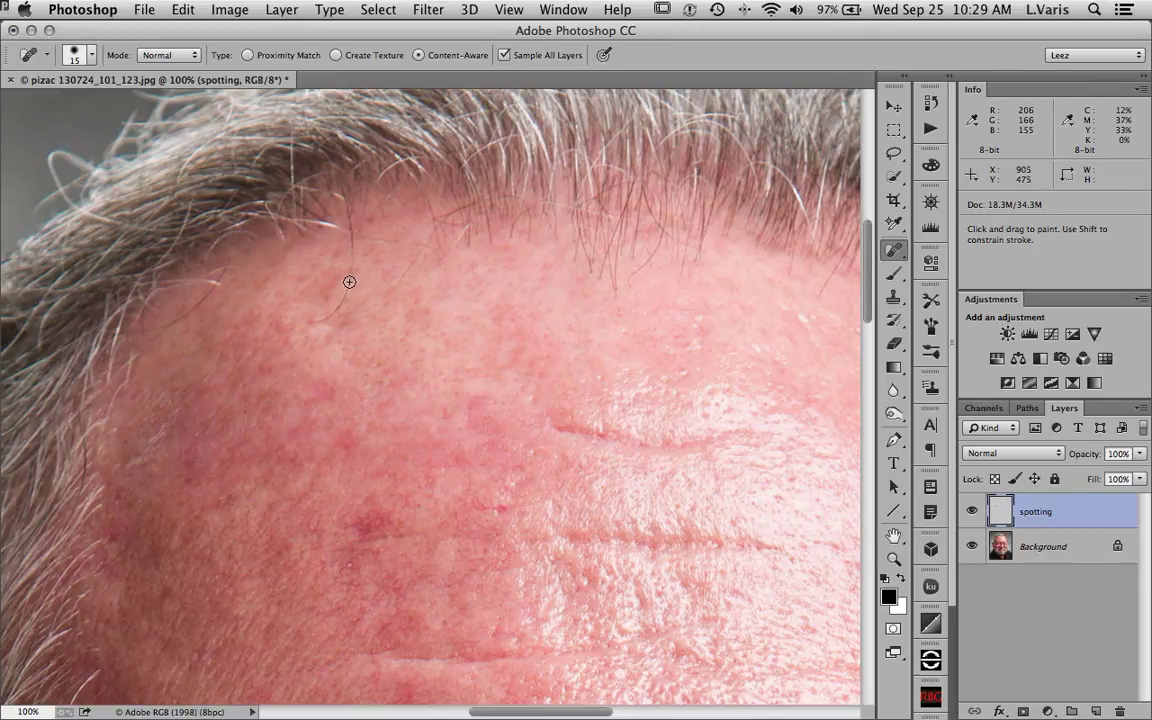
left_click_drag(349, 282, 311, 330)
Step: Pan down over the eye, lips and chin, then zoom out to the whole portrait
left_click_drag(463, 553, 299, 118)
left_click_drag(627, 455, 580, 153)
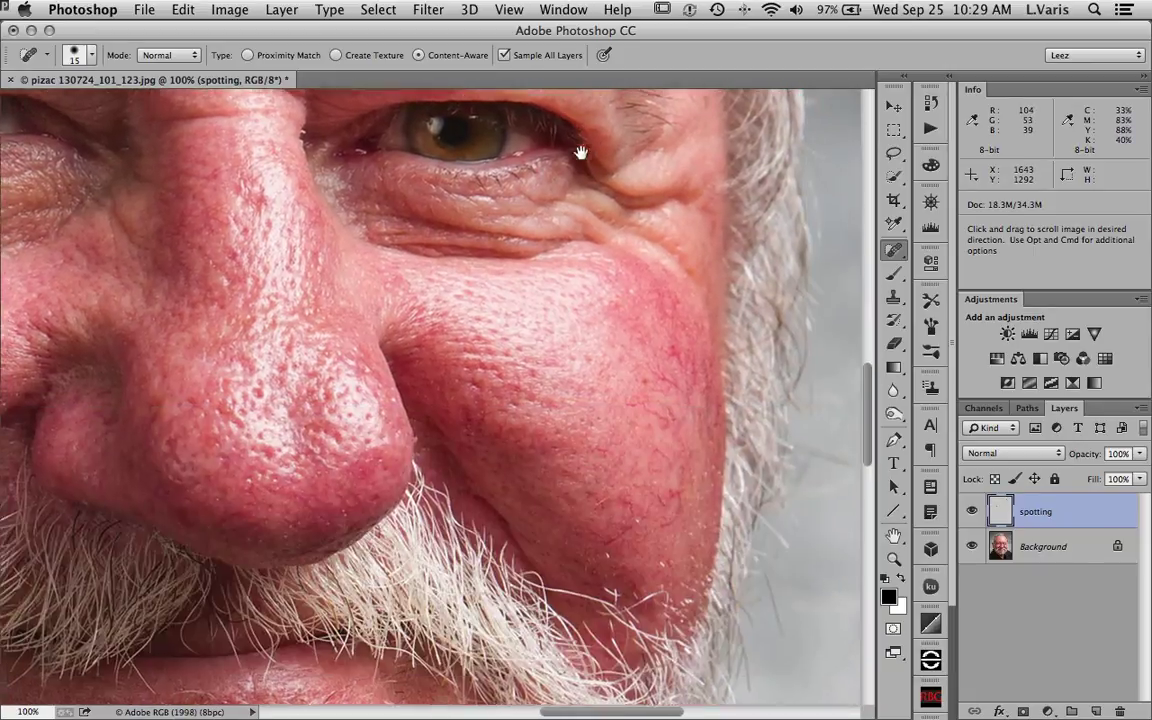
left_click_drag(640, 630, 625, 150)
left_click_drag(501, 512, 679, 340)
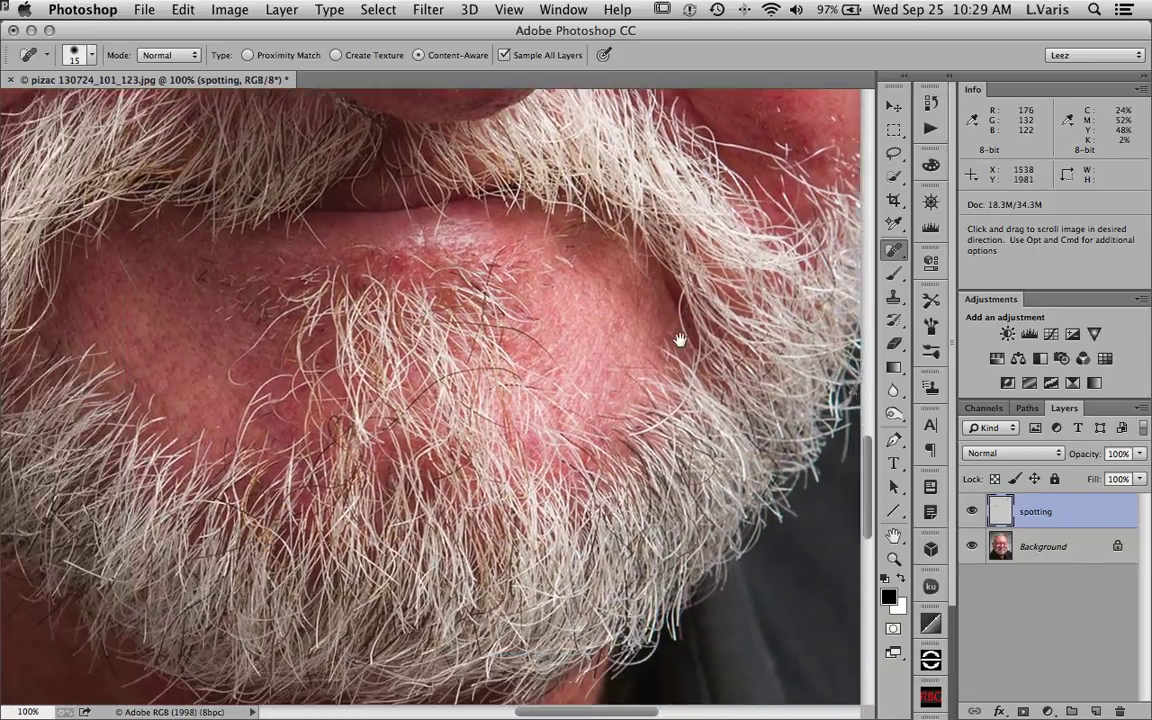
left_click_drag(260, 432, 553, 201)
left_click_drag(350, 226, 549, 372)
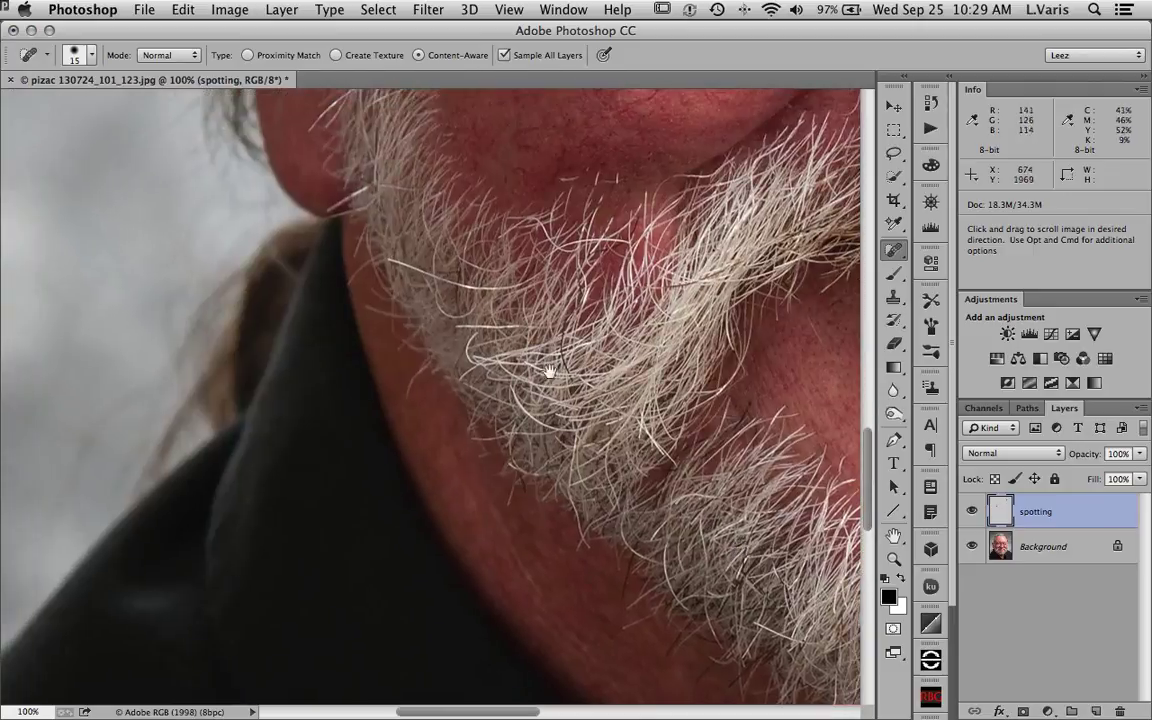
key("super+minus")
scroll(651, 424, "left", 3)
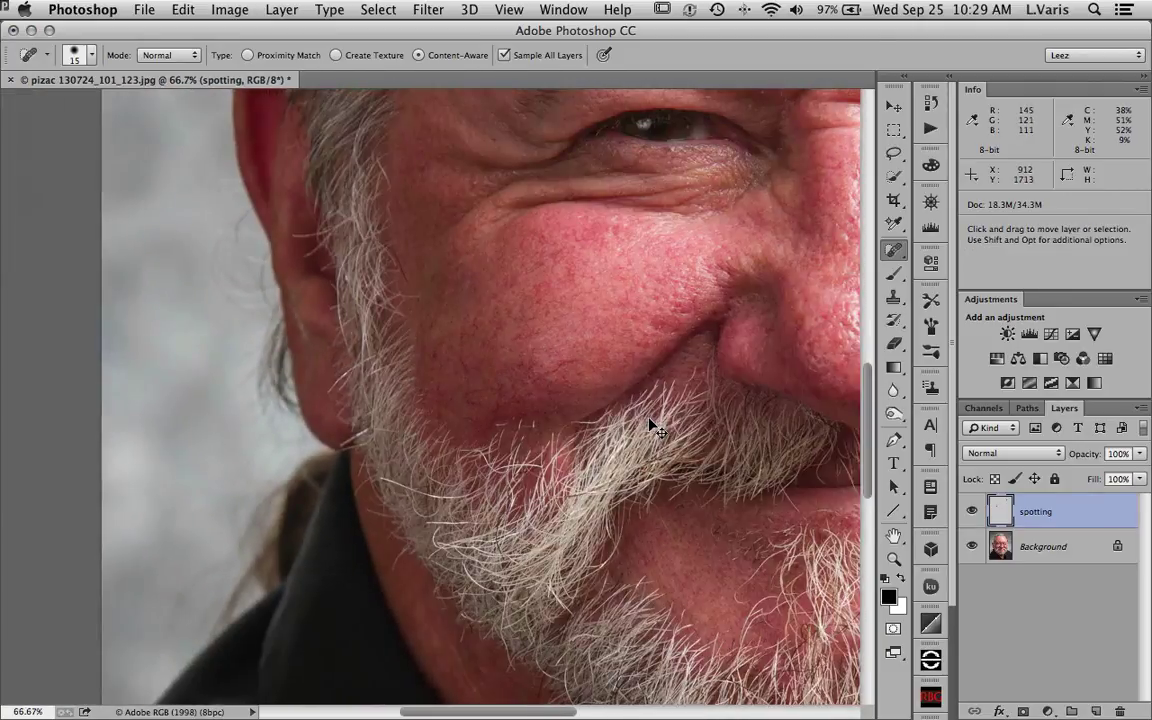
key("super+minus")
key("super+minus")
key("super+minus")
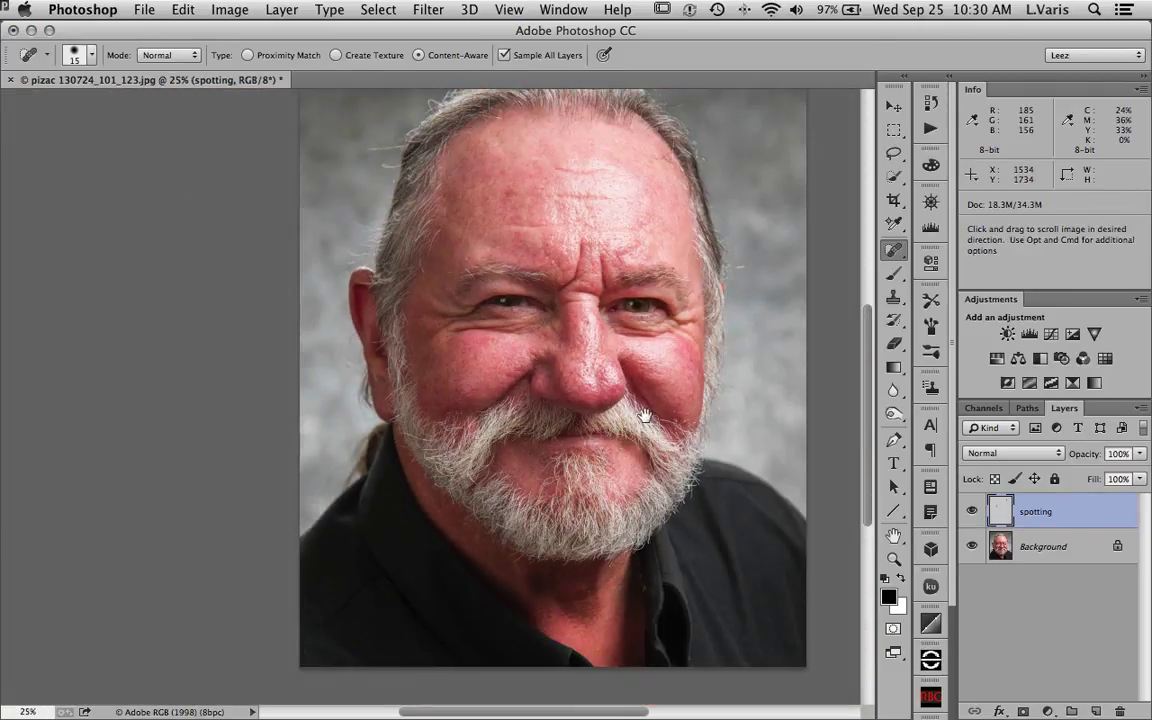
left_click_drag(645, 416, 548, 478)
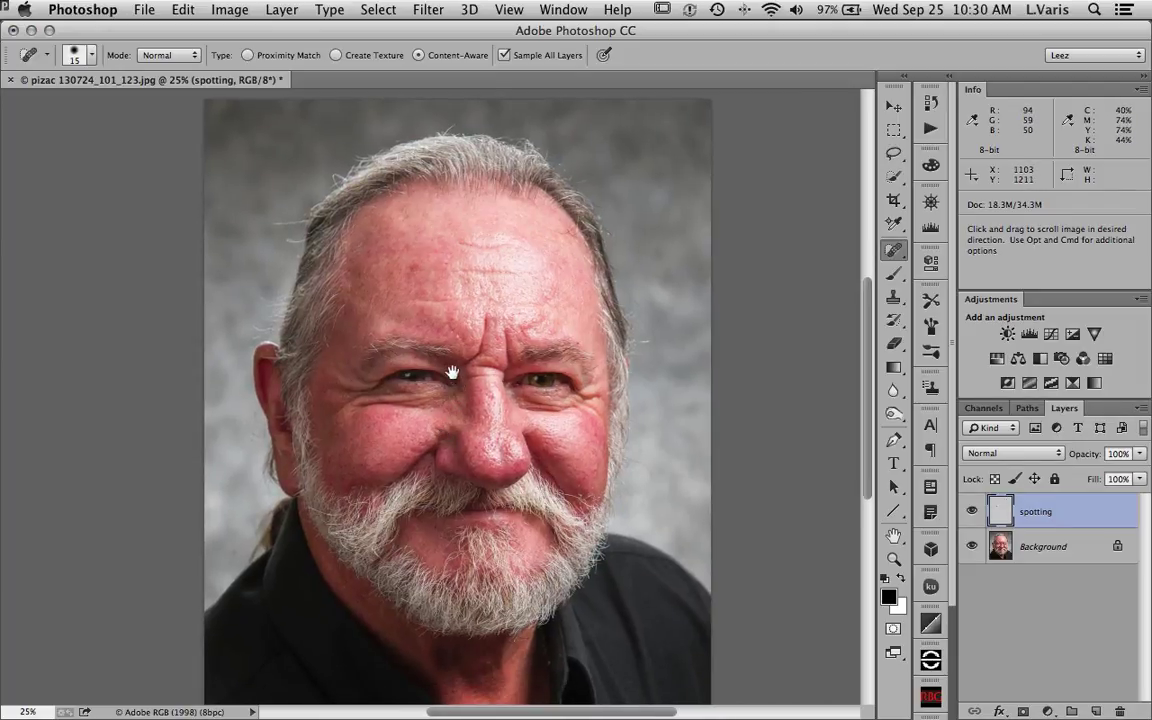
left_click(575, 355)
Step: Zoom to 200% on the eyebrow and heal two spots near its outer end
left_click(574, 355)
left_click(572, 354)
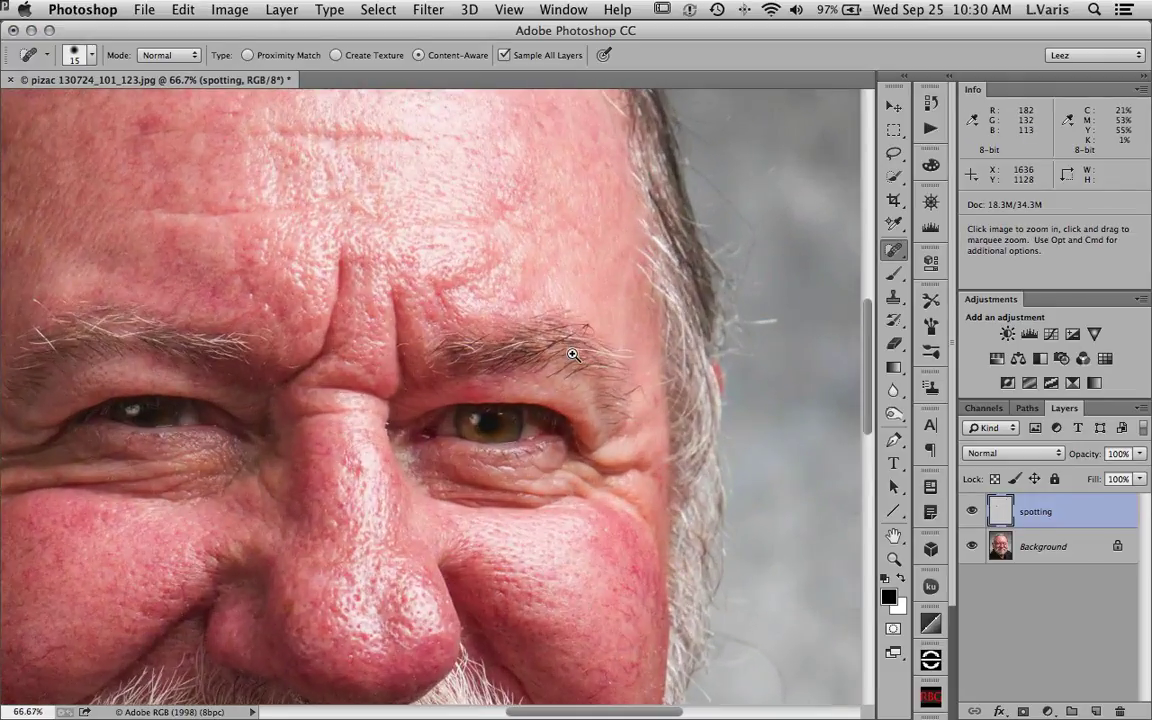
left_click(572, 354)
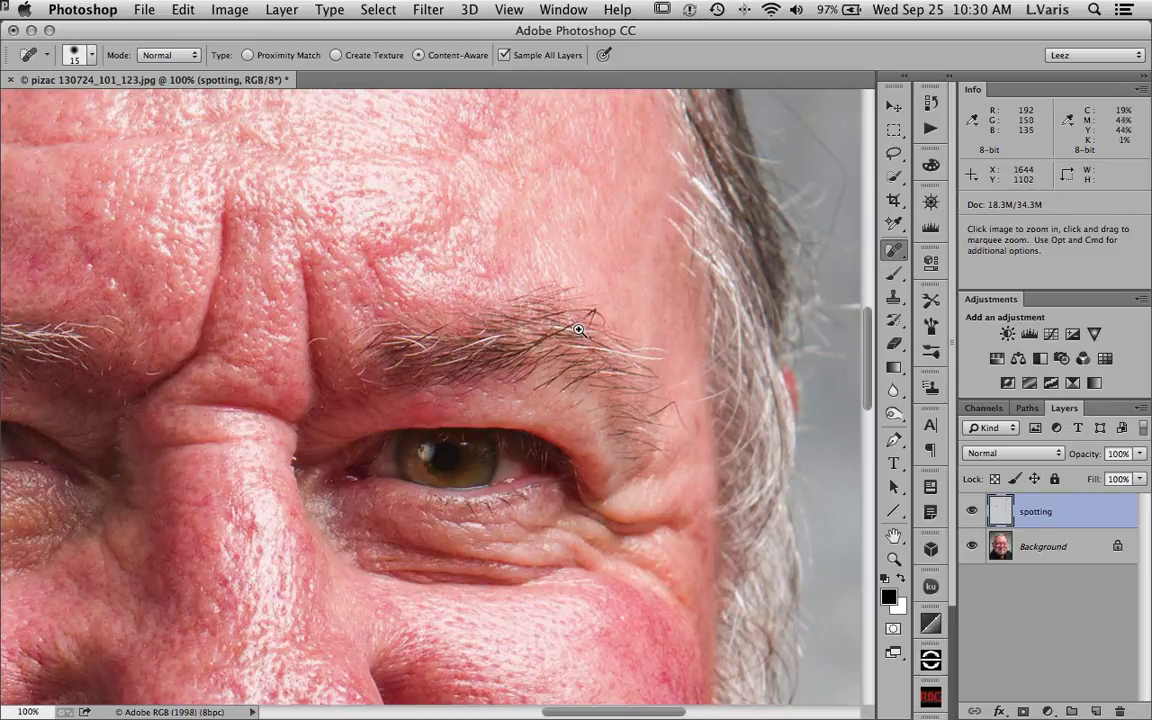
left_click(578, 330)
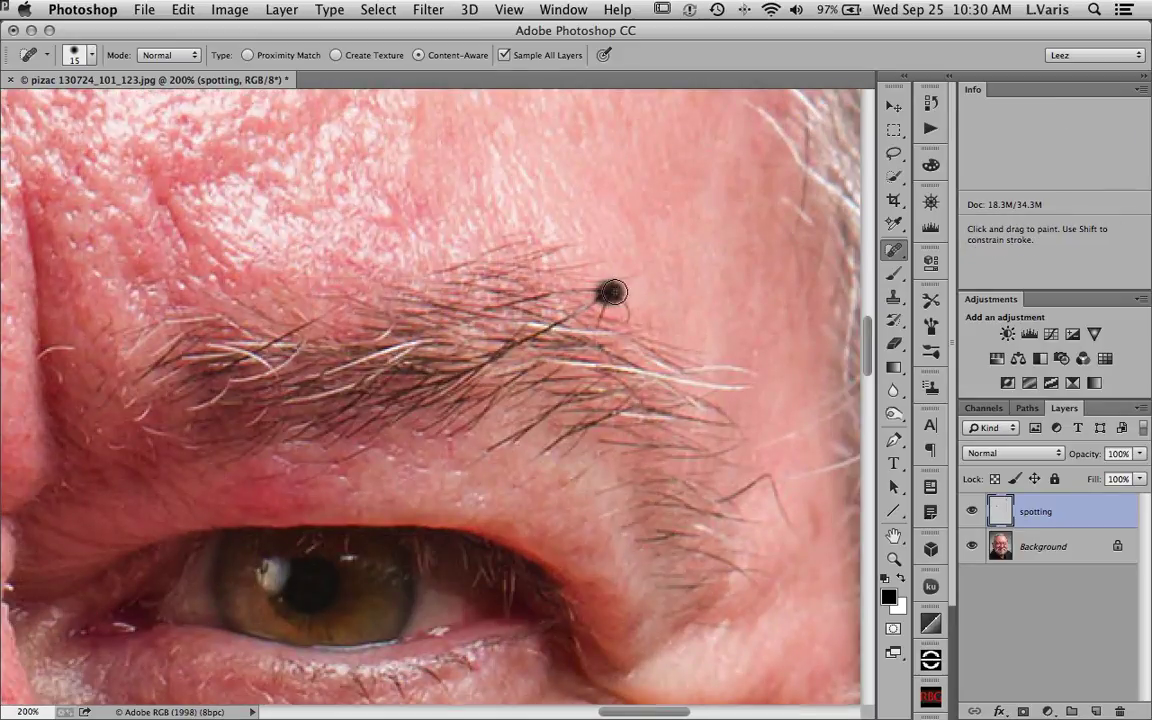
left_click(612, 292)
left_click(627, 301)
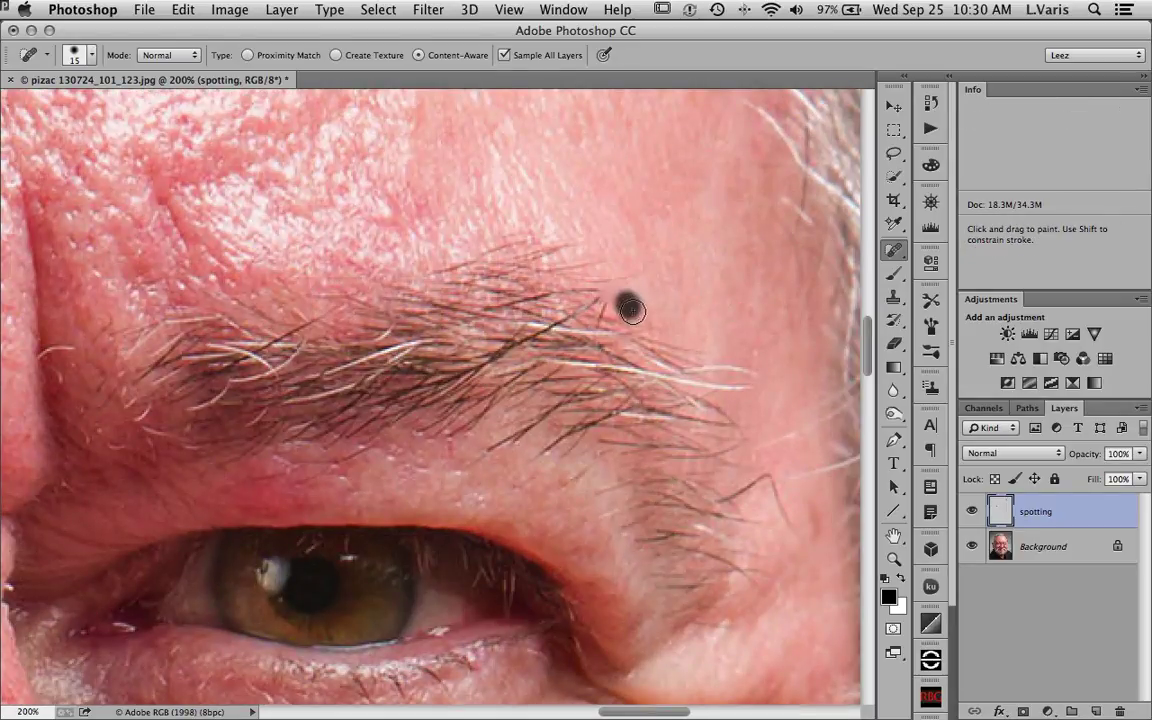
Step: Enlarge the brush to 45 and heal the red forehead blemish, then zoom out
key("space")
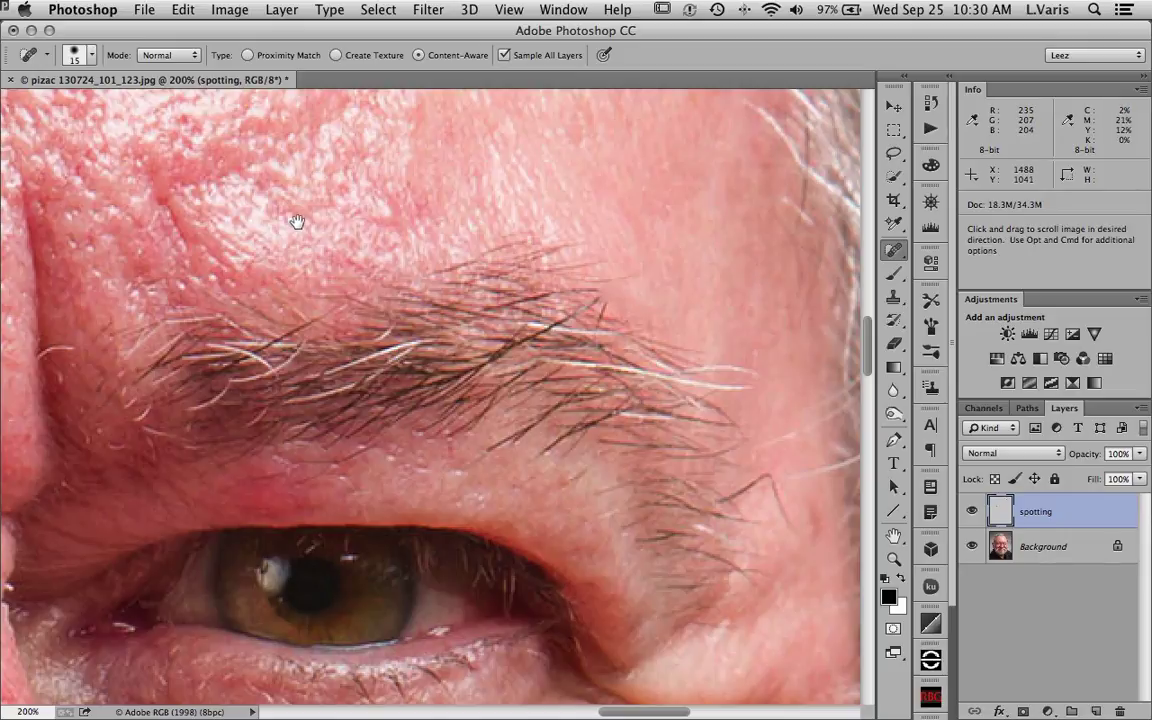
mouse_move(297, 221)
left_mouse_down()
mouse_move(380, 311)
mouse_move(424, 452)
left_mouse_up()
key("super+space")
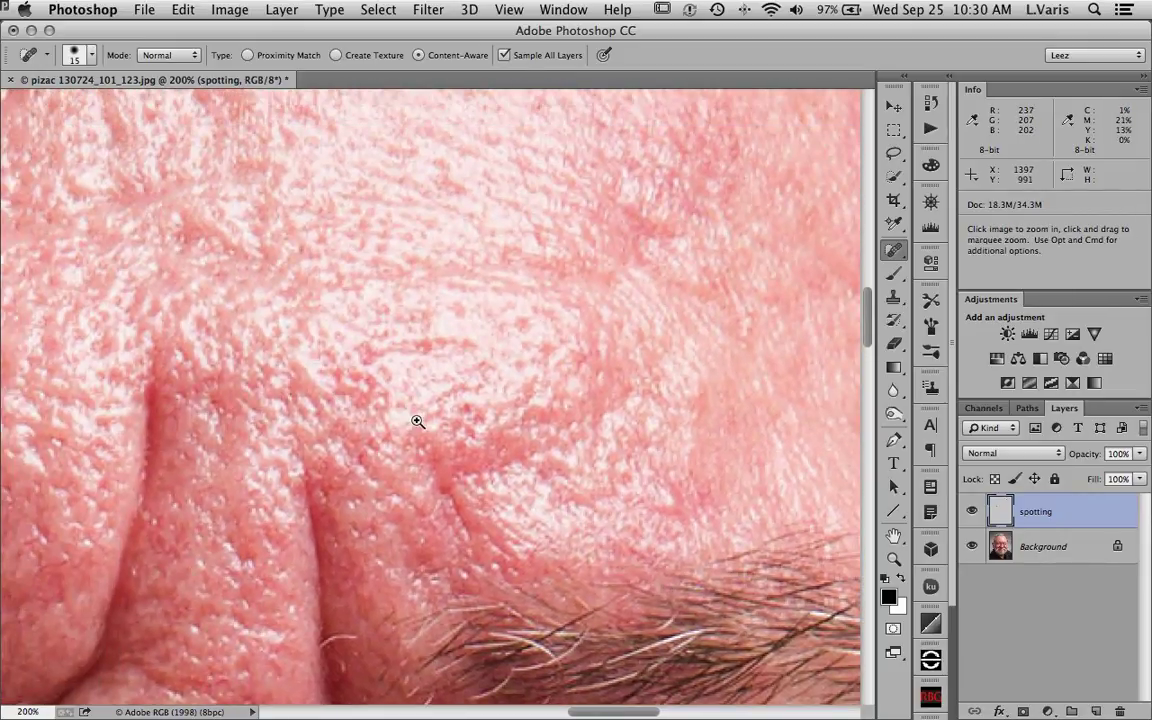
left_click(417, 421, "alt")
left_click(417, 421, "alt")
left_click(417, 421, "alt")
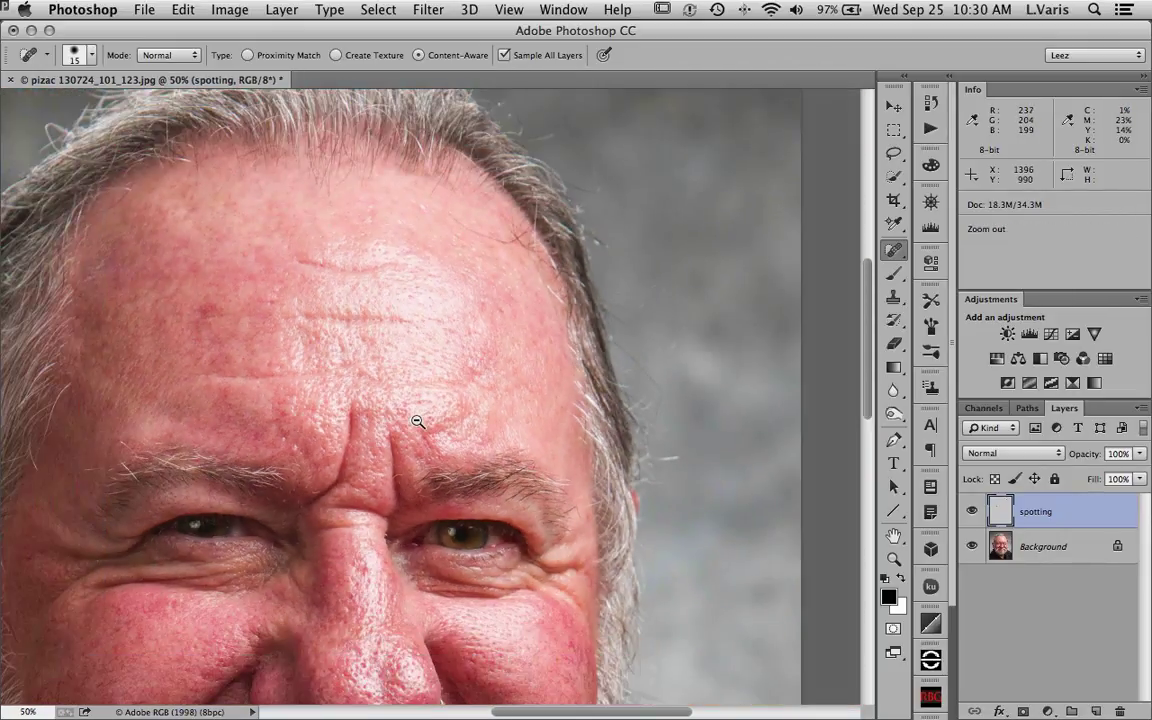
left_click(215, 320)
left_click(215, 322)
left_click_drag(278, 355, 445, 389)
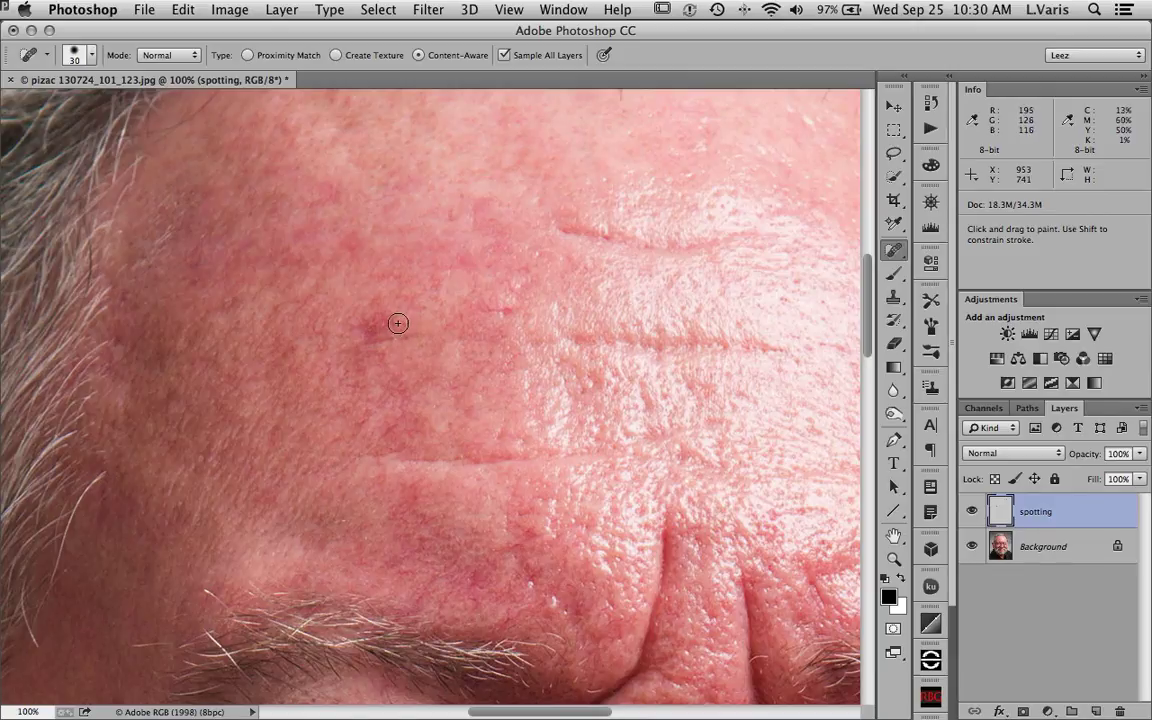
key("bracketright")
key("bracketright")
key("bracketright")
key("bracketright")
key("bracketright")
left_click_drag(384, 322, 379, 326)
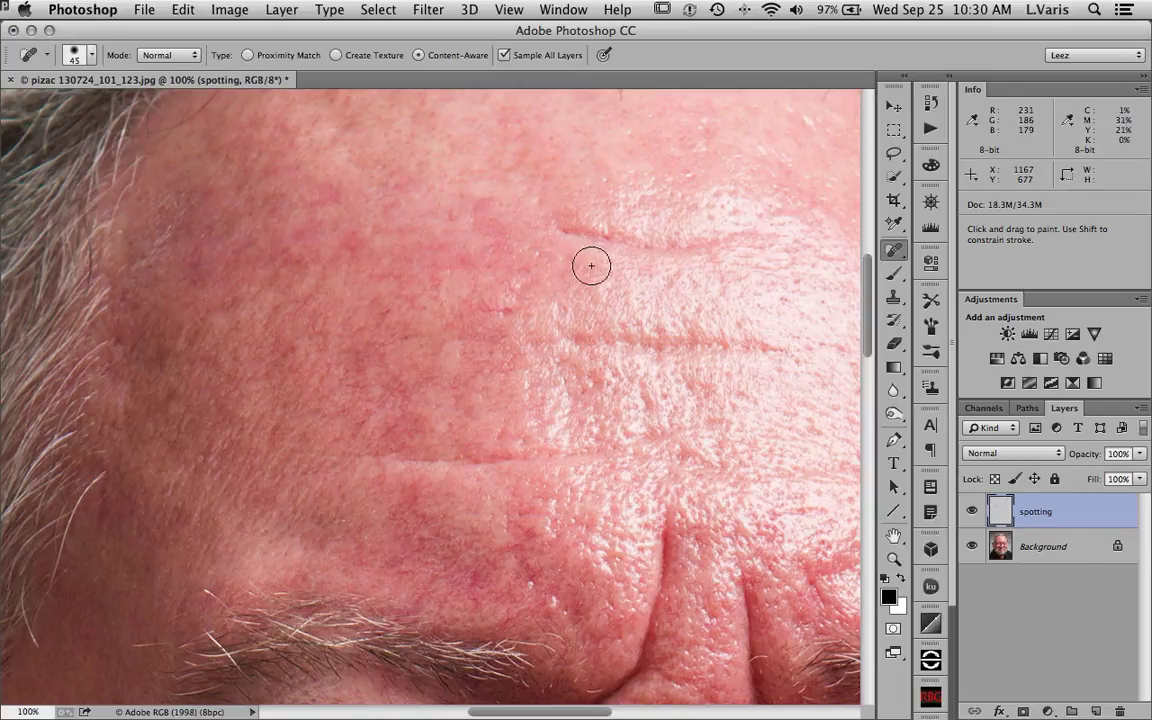
key("super+minus")
key("super+minus")
key("super+minus")
key("super+minus")
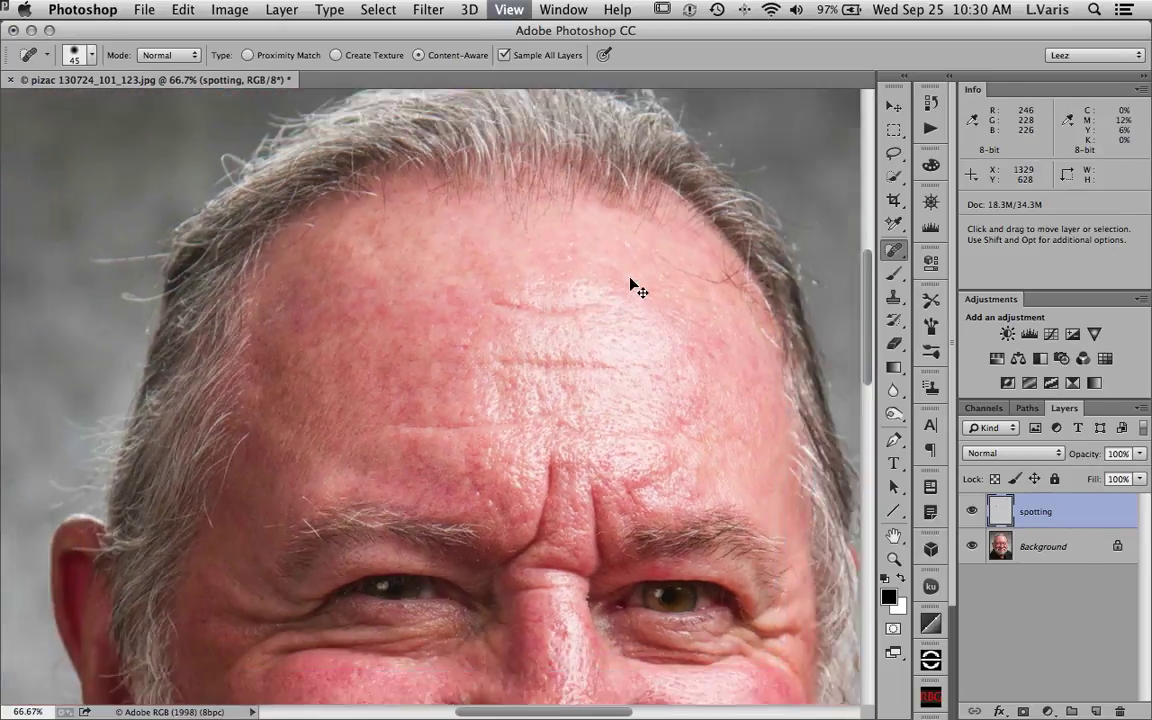
key("space")
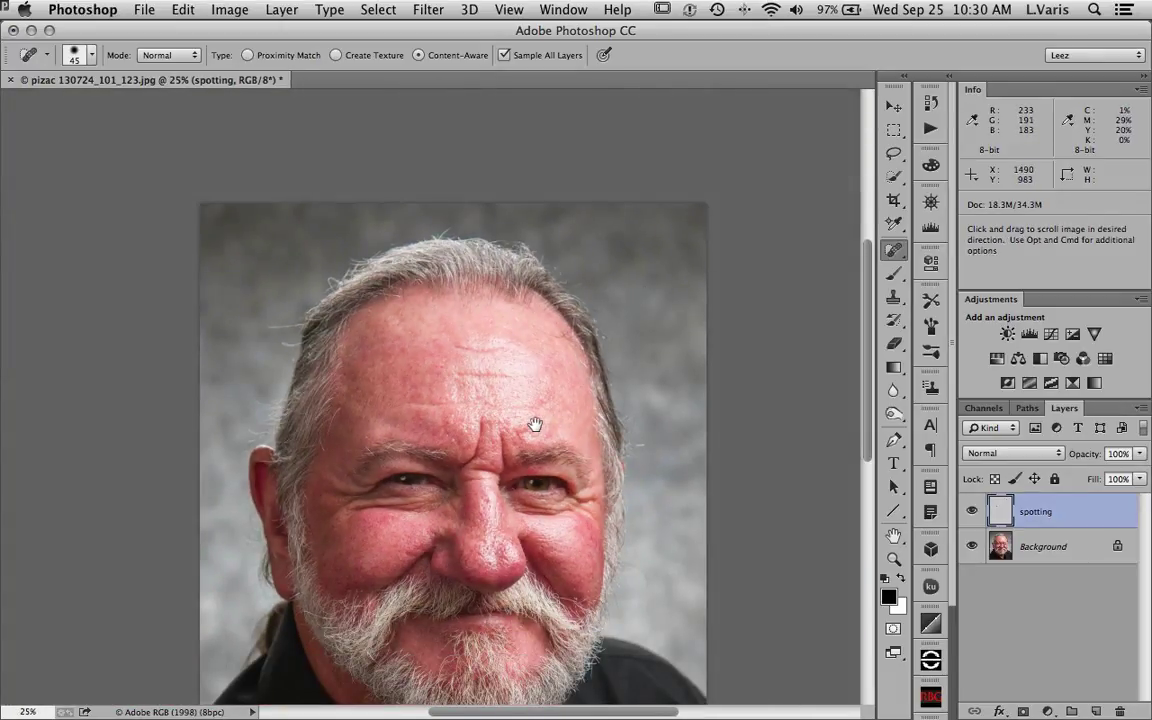
left_click_drag(535, 419, 537, 283)
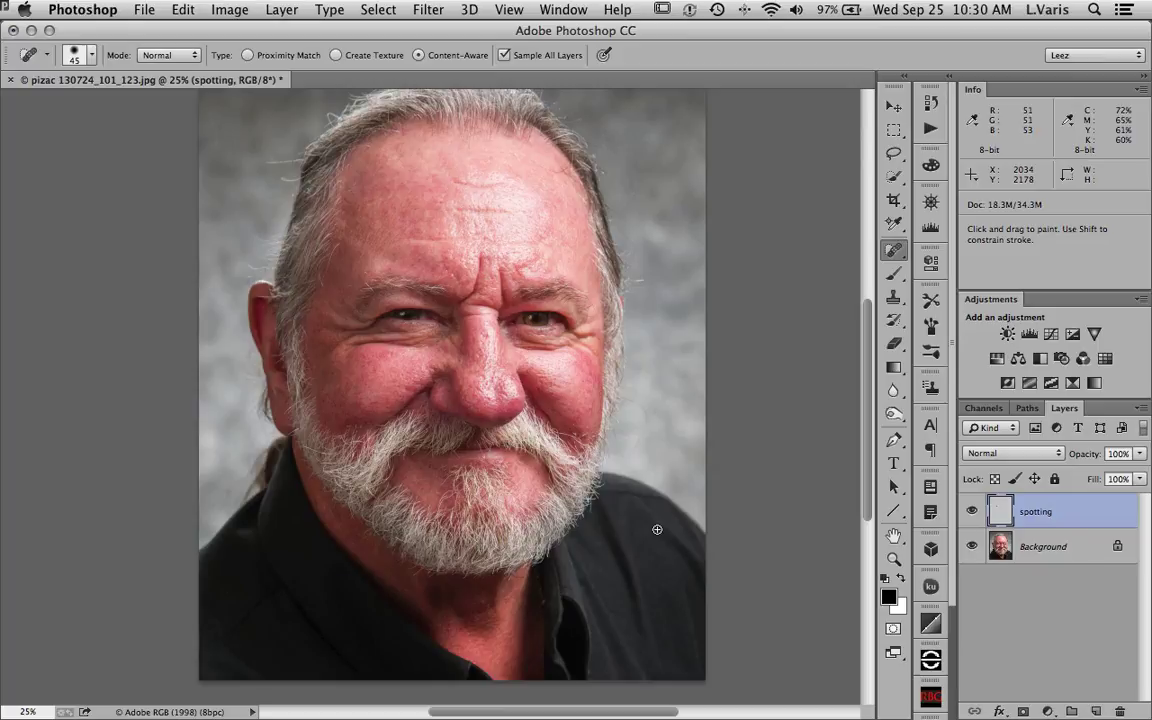
key("super+plus")
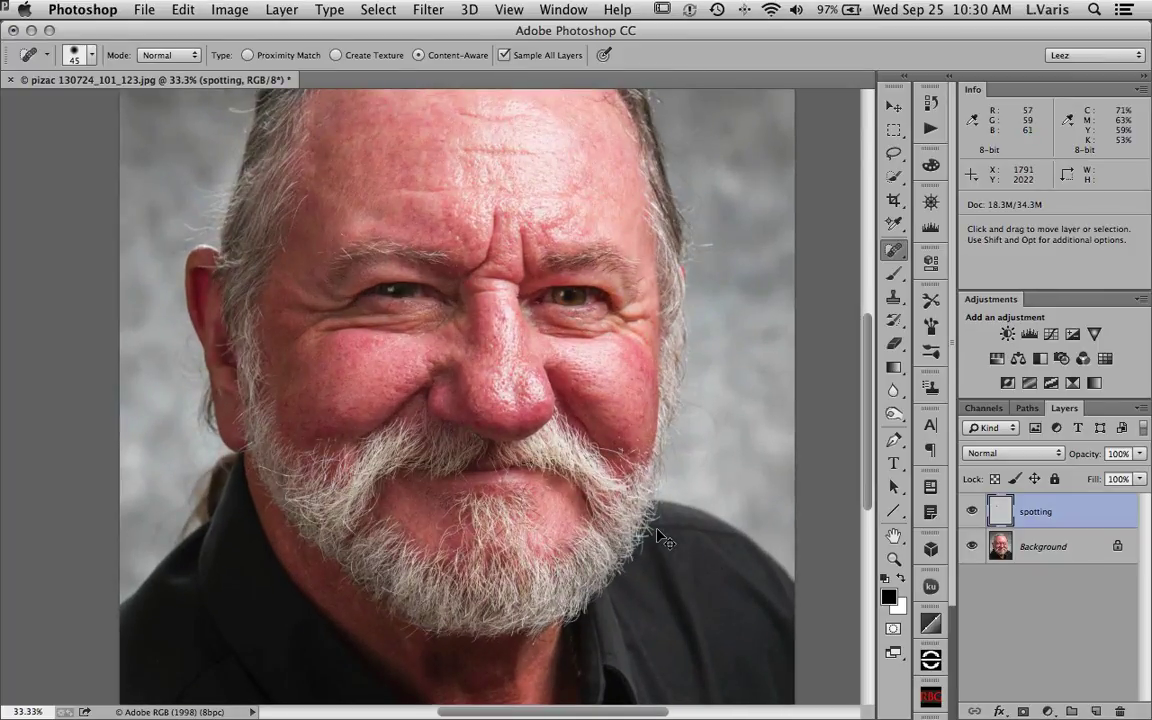
key("space")
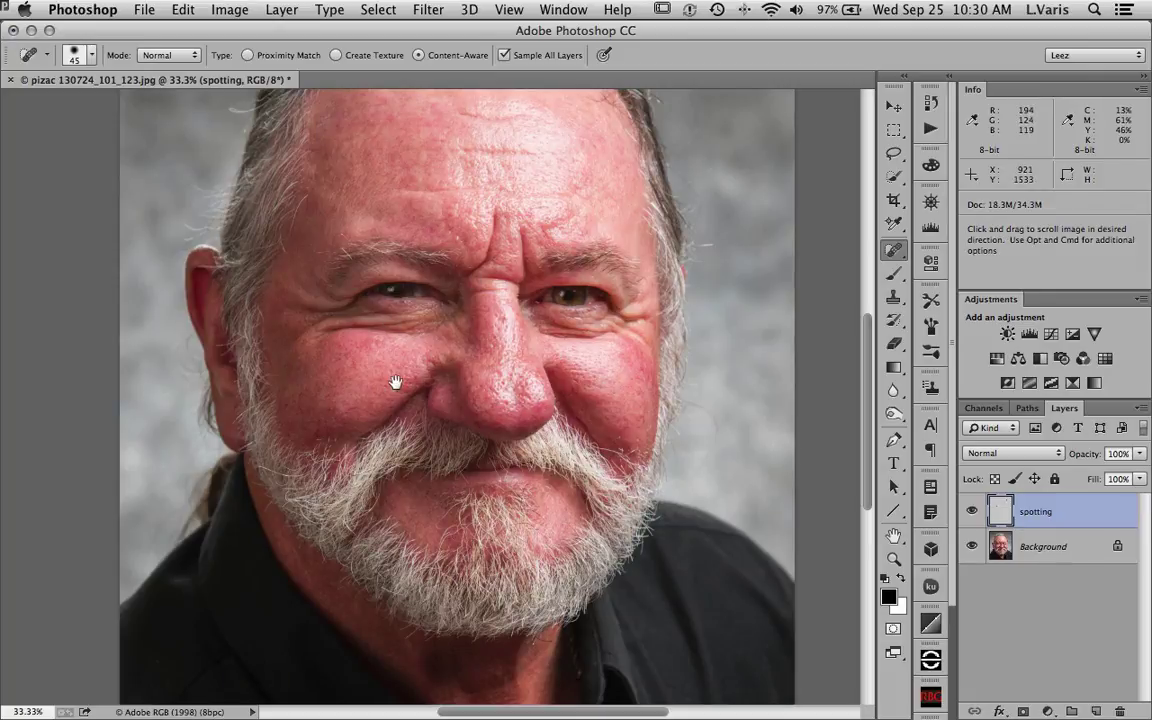
left_click_drag(393, 311, 342, 458)
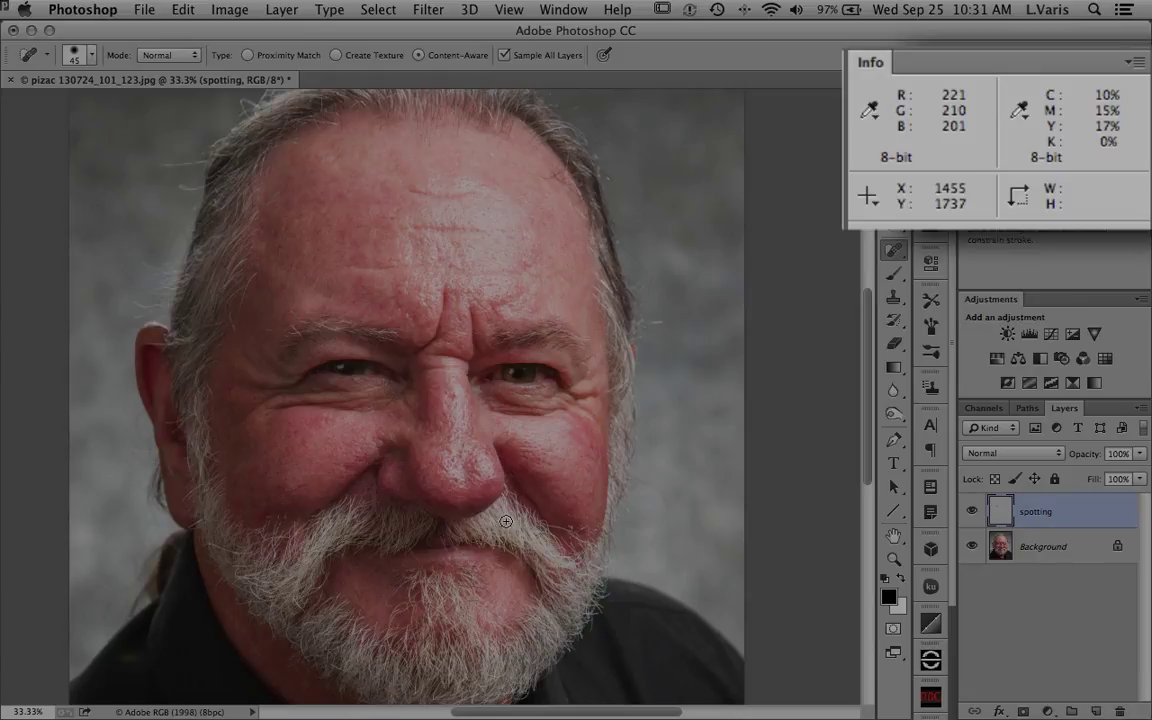
left_click_drag(481, 689, 517, 540)
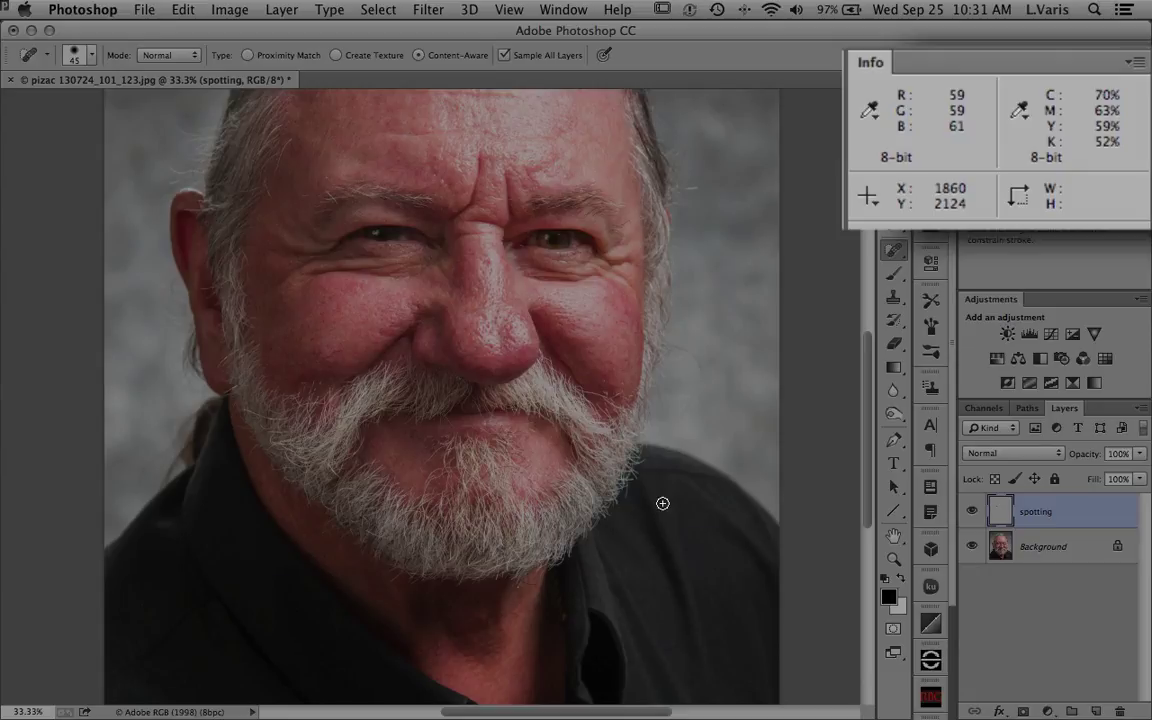
left_click_drag(593, 342, 577, 440)
key("space")
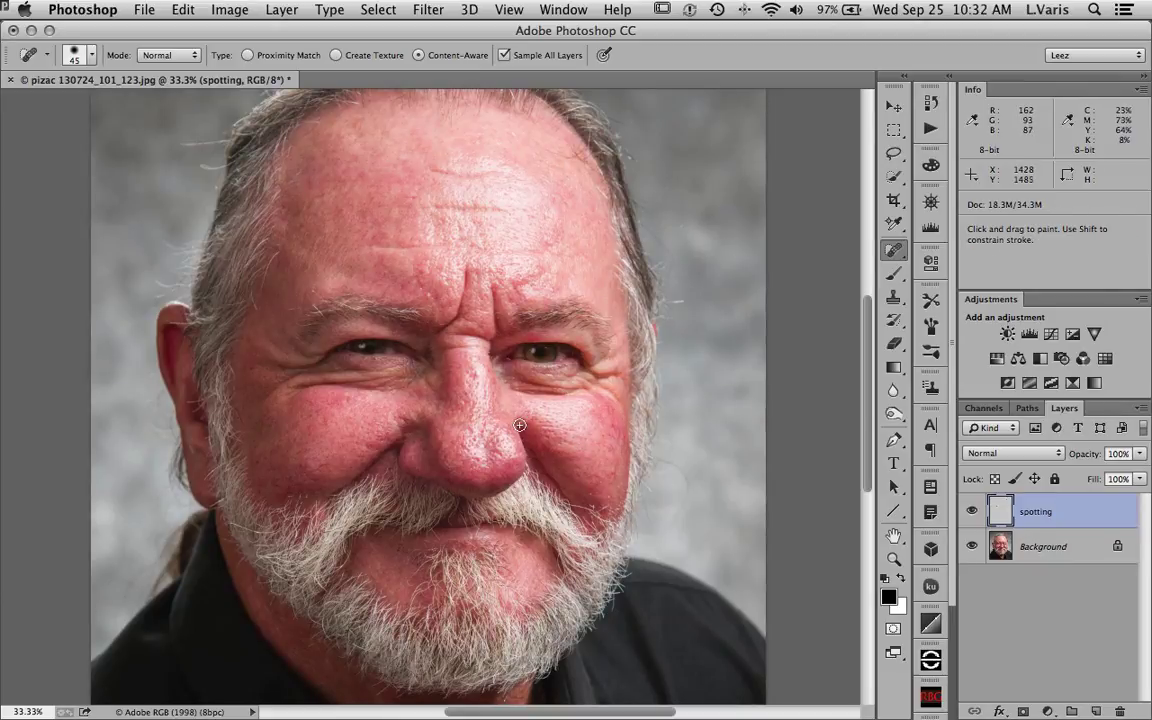
Step: Add a Hue/Saturation adjustment layer above spotting, targeting the Reds
left_click(994, 361)
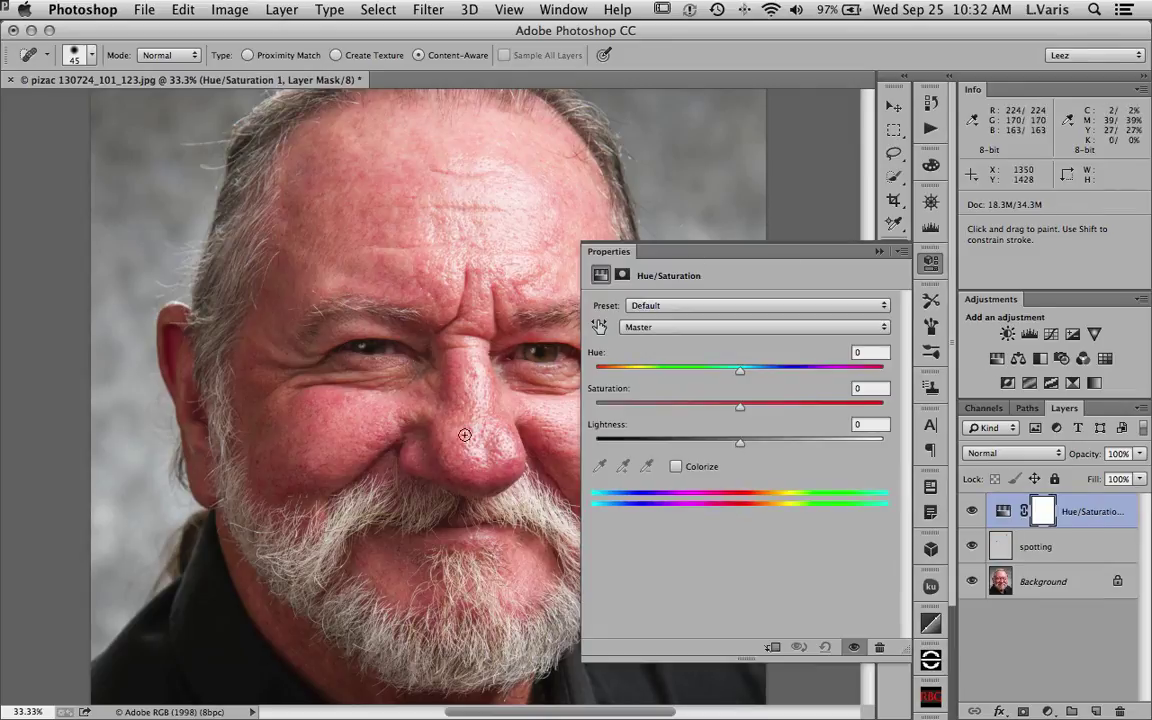
key("space")
left_click_drag(420, 455, 325, 440)
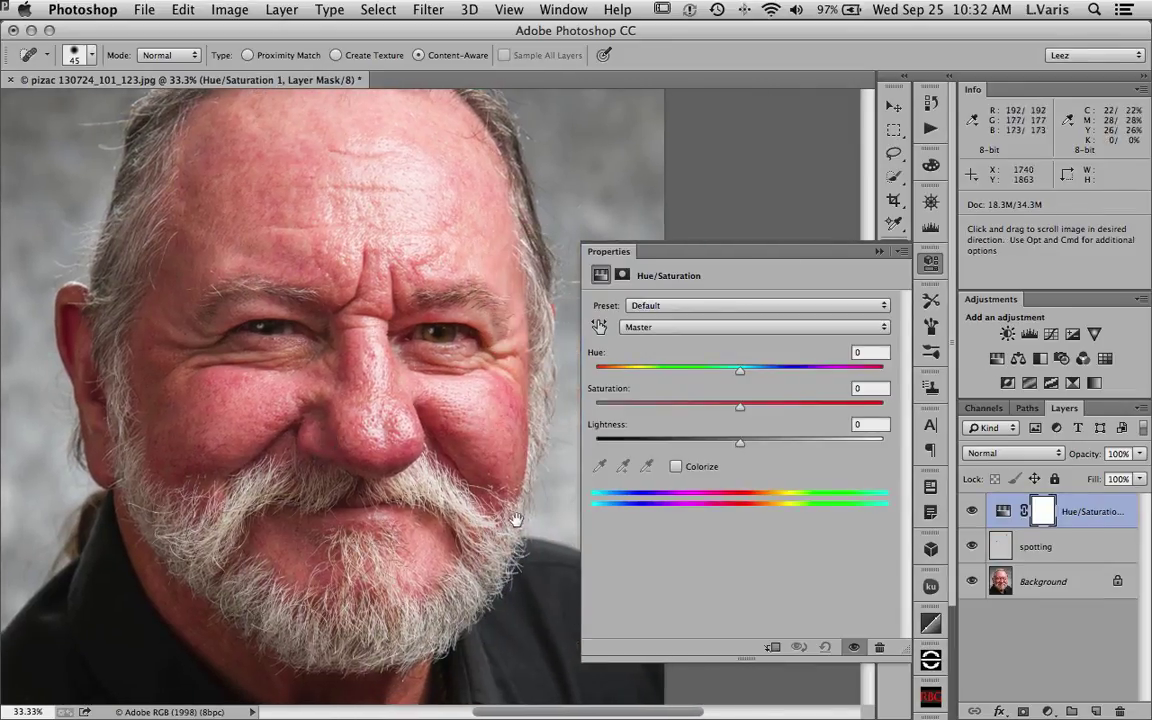
left_click(710, 331)
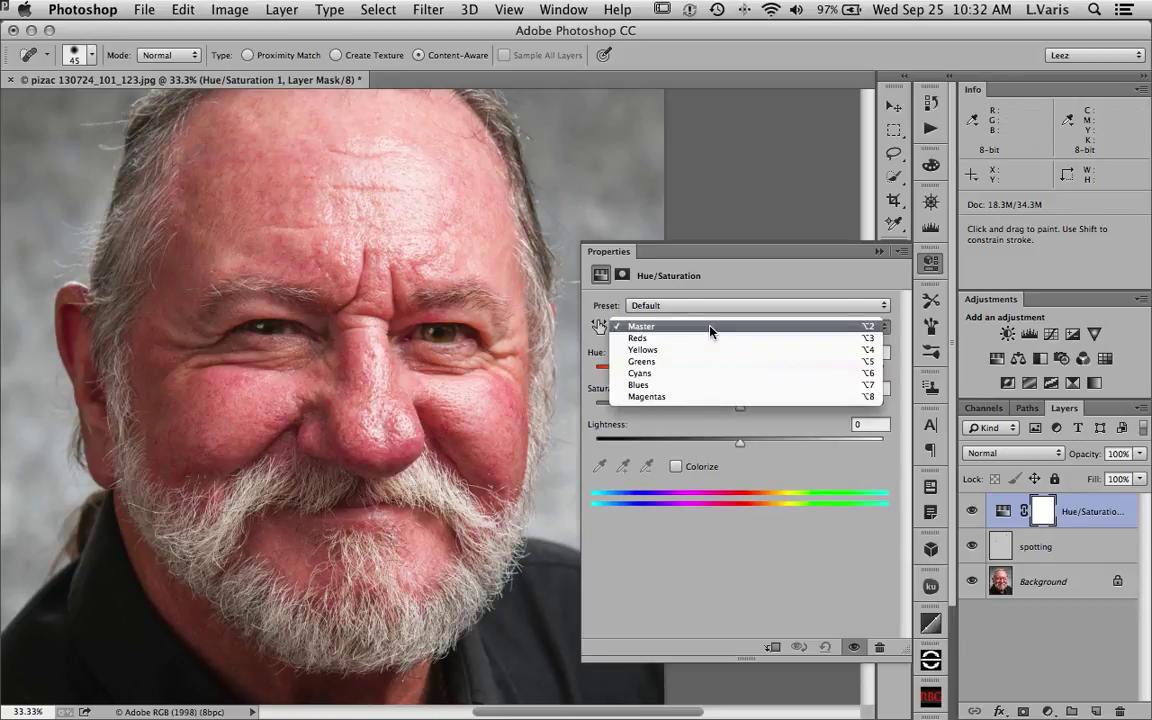
left_click(710, 344)
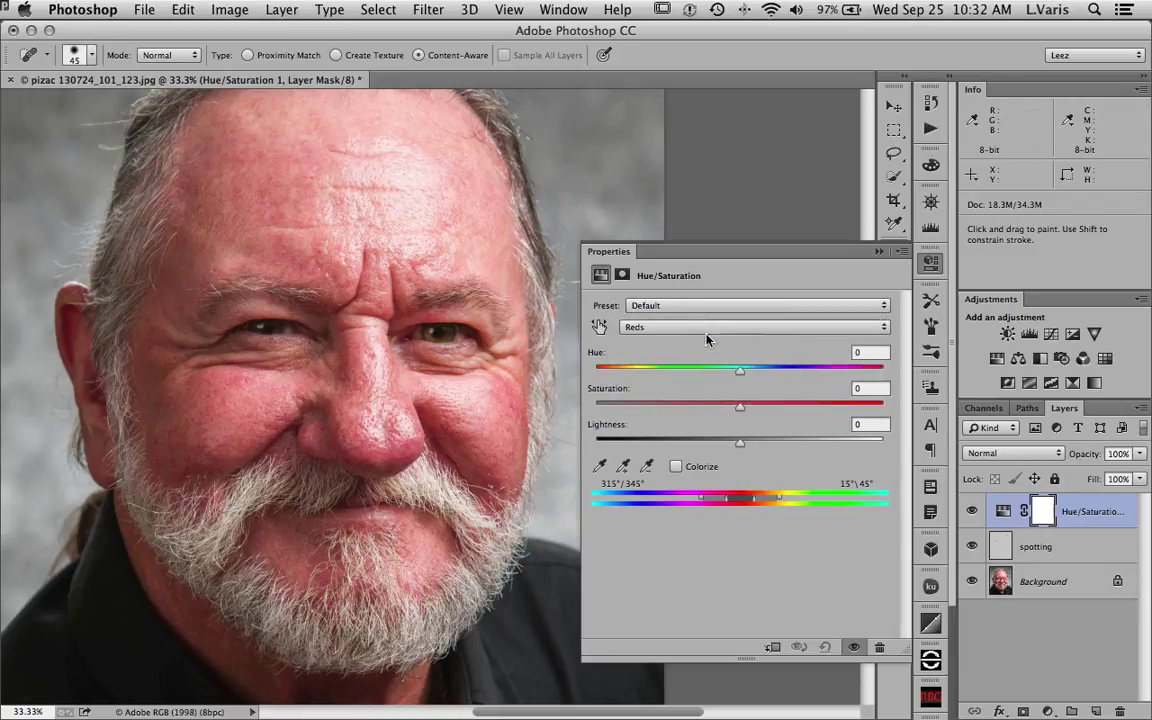
left_click(648, 332)
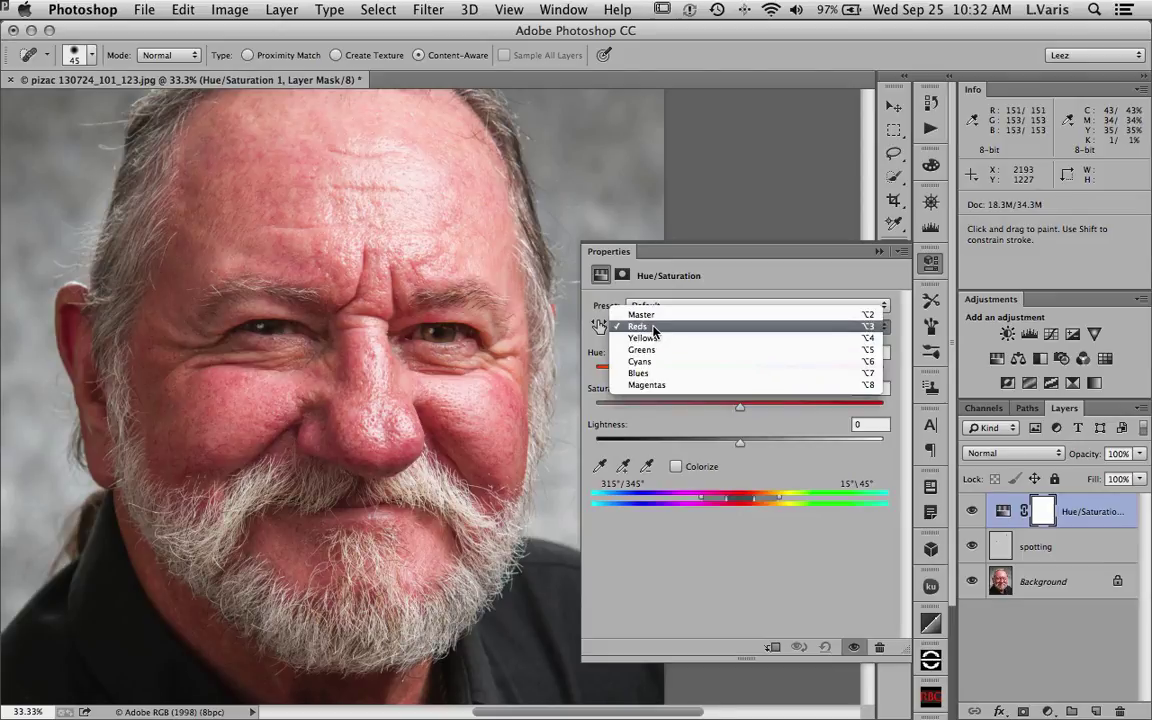
left_click(677, 330)
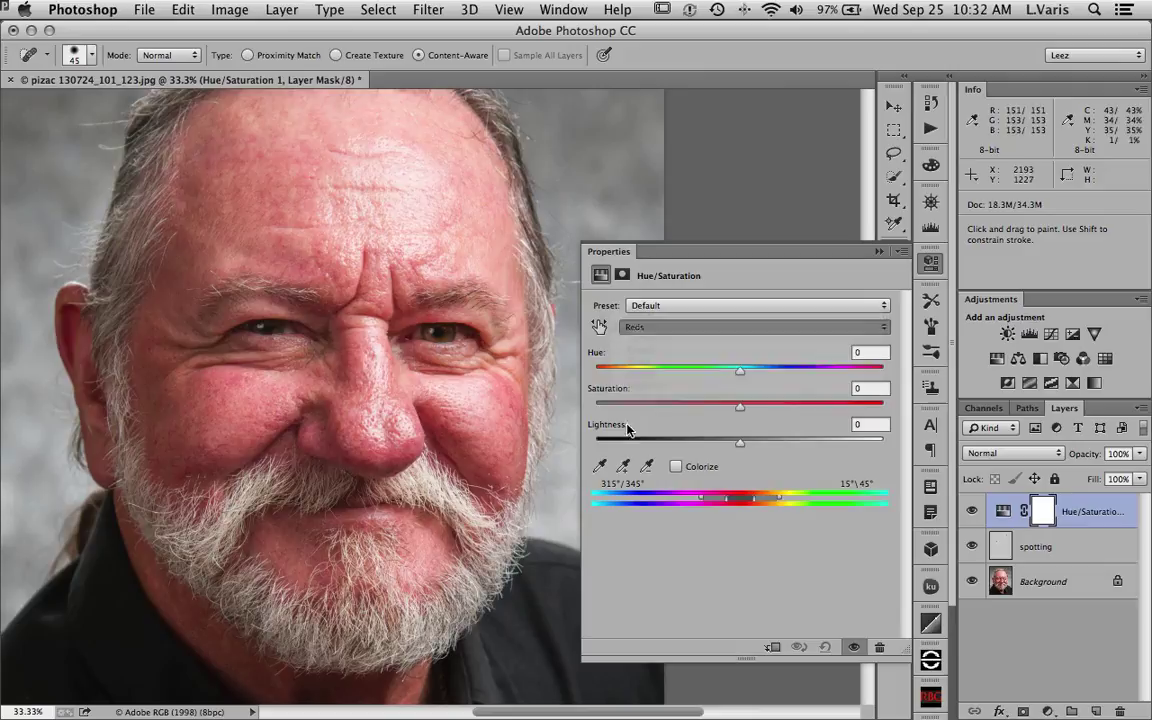
Step: Sample the nose's skin colour into the Reds range with the add eyedropper
left_click(599, 467)
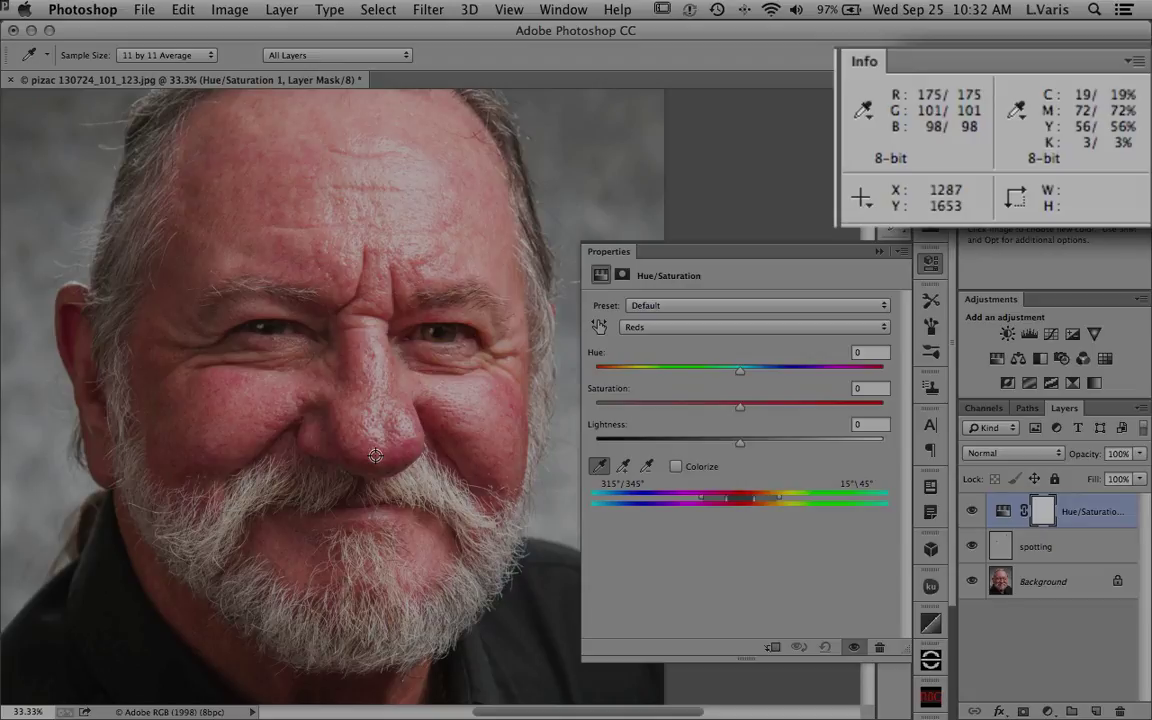
left_click(375, 456)
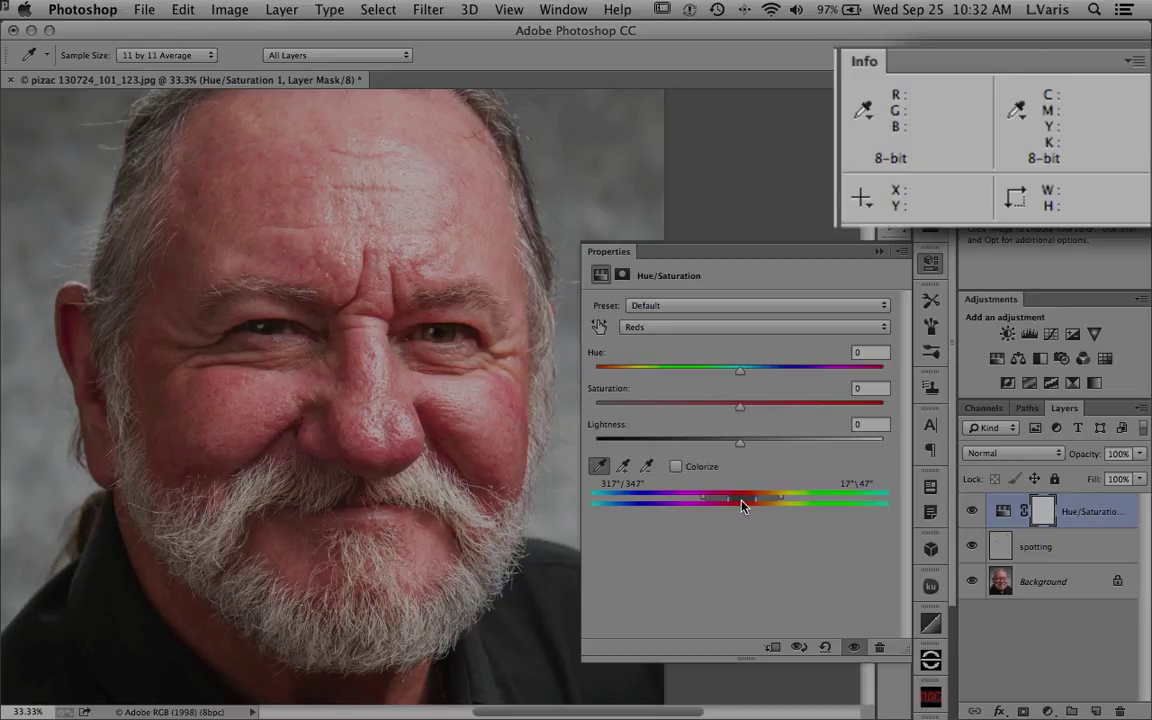
left_click(646, 466)
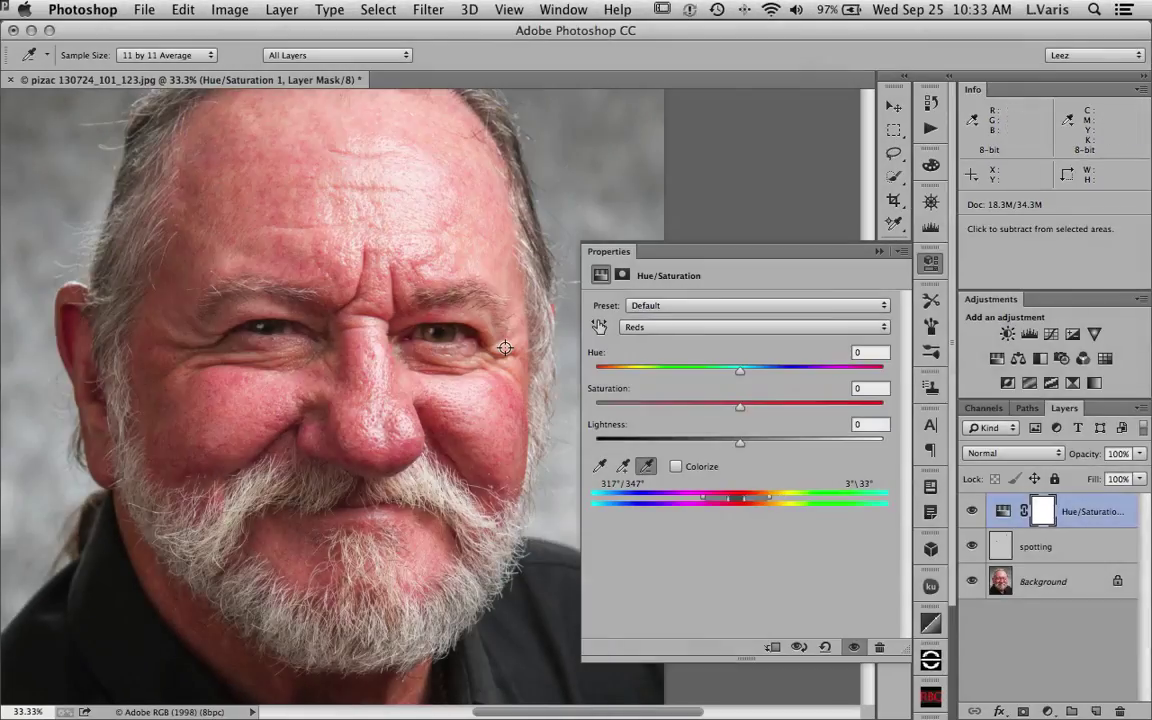
Step: Narrow the Reds range to 317°/347° and 3°\21° and set the Reds hue to +18
left_click_drag(759, 500, 747, 507)
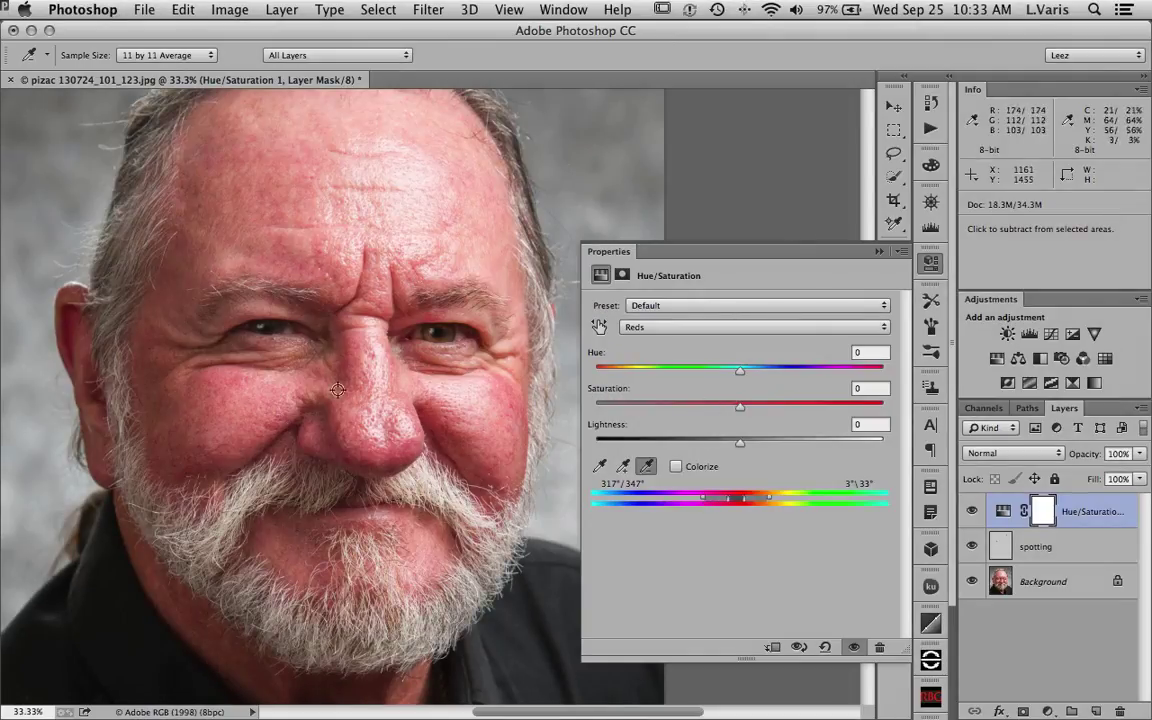
left_click_drag(741, 373, 594, 370)
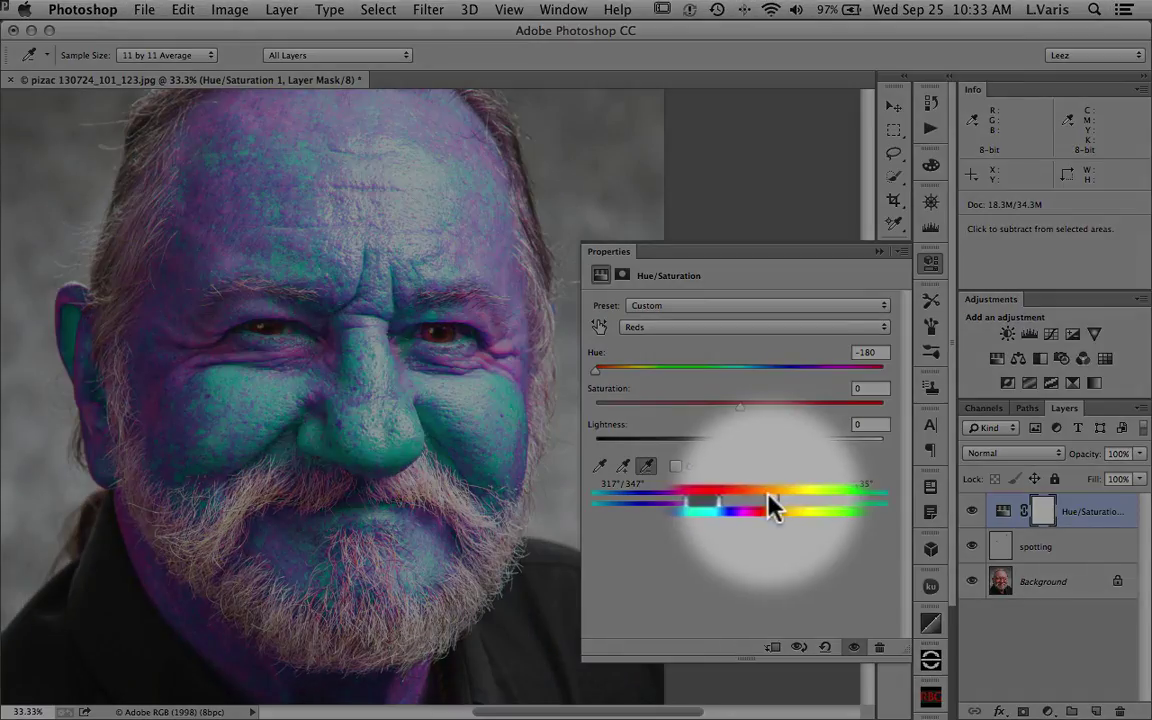
left_click_drag(766, 494, 760, 505)
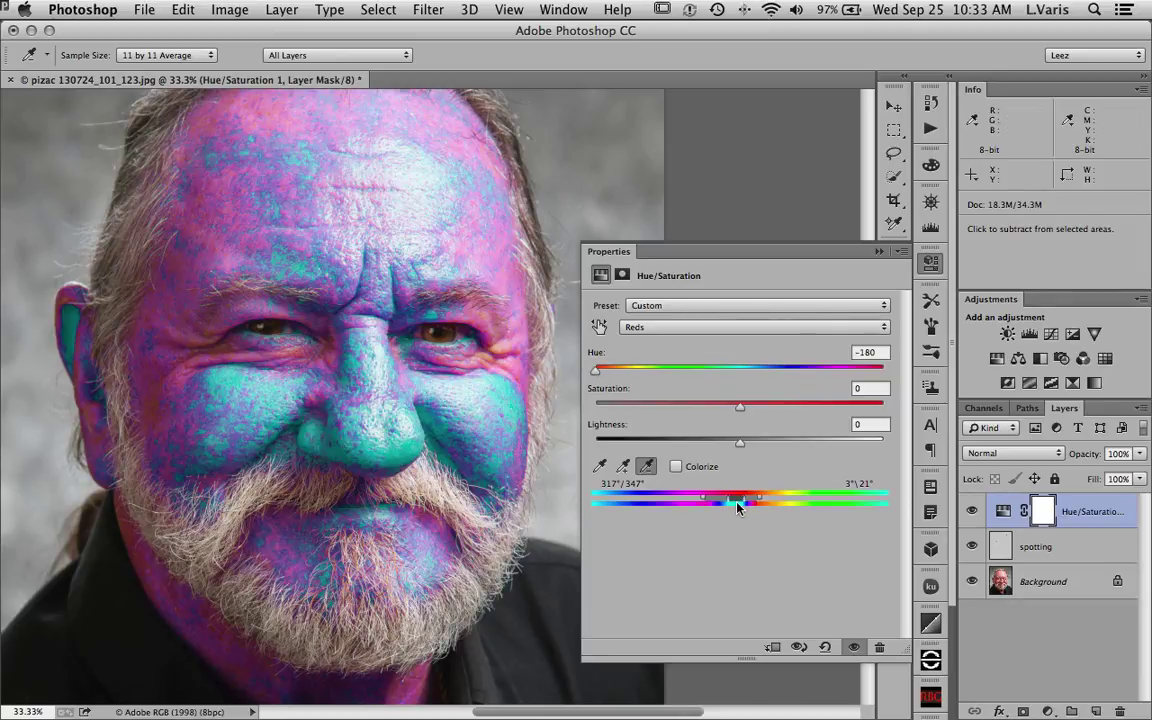
left_click_drag(598, 371, 742, 378)
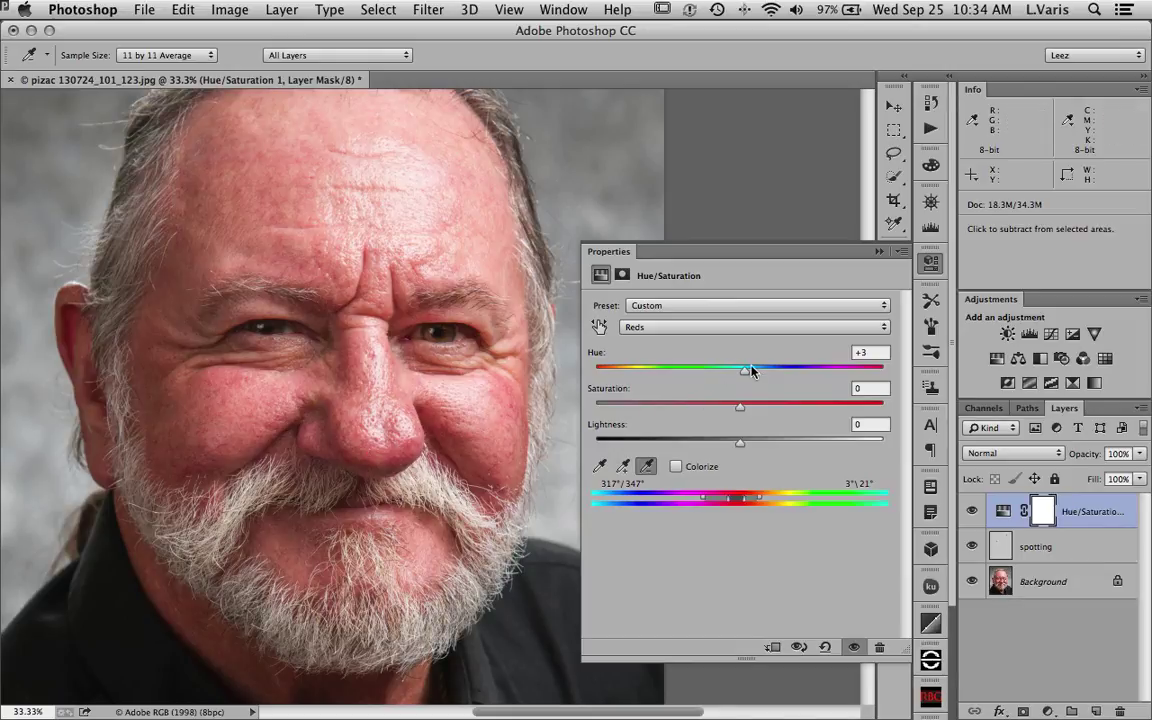
left_click_drag(743, 370, 765, 372)
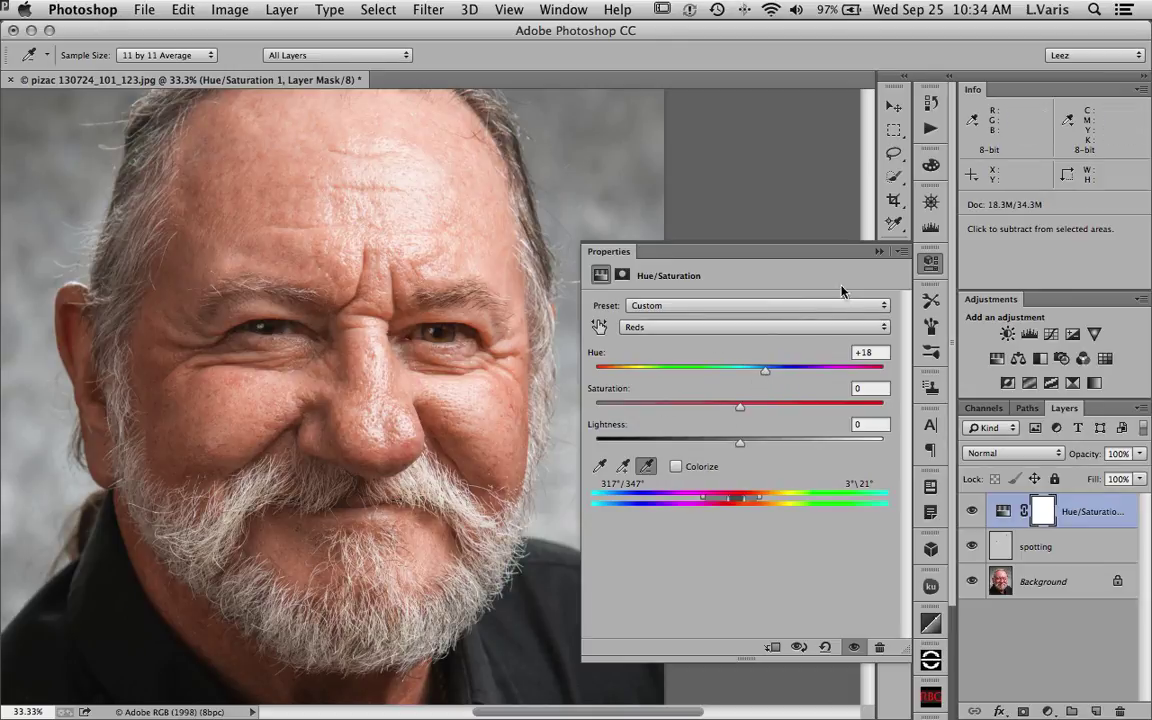
Step: Set the Hue/Saturation 1 layer's opacity to 90% and collapse the Info panel
left_click(878, 251)
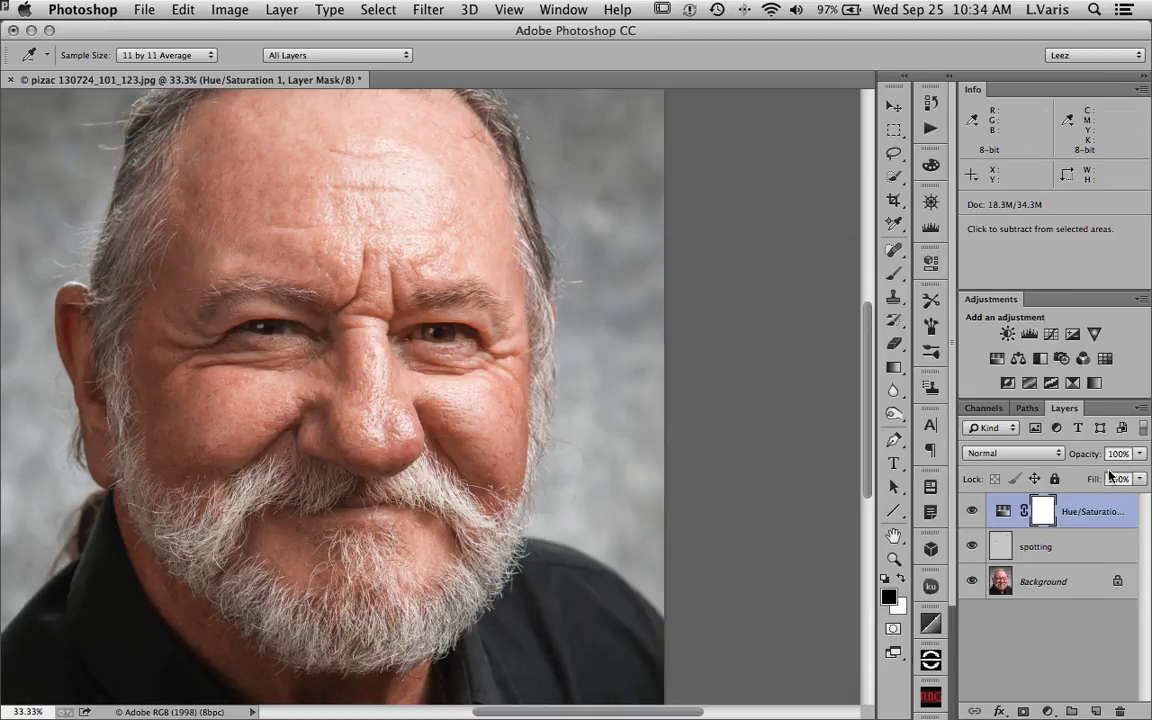
left_click(1140, 454)
left_click_drag(1141, 474, 1124, 477)
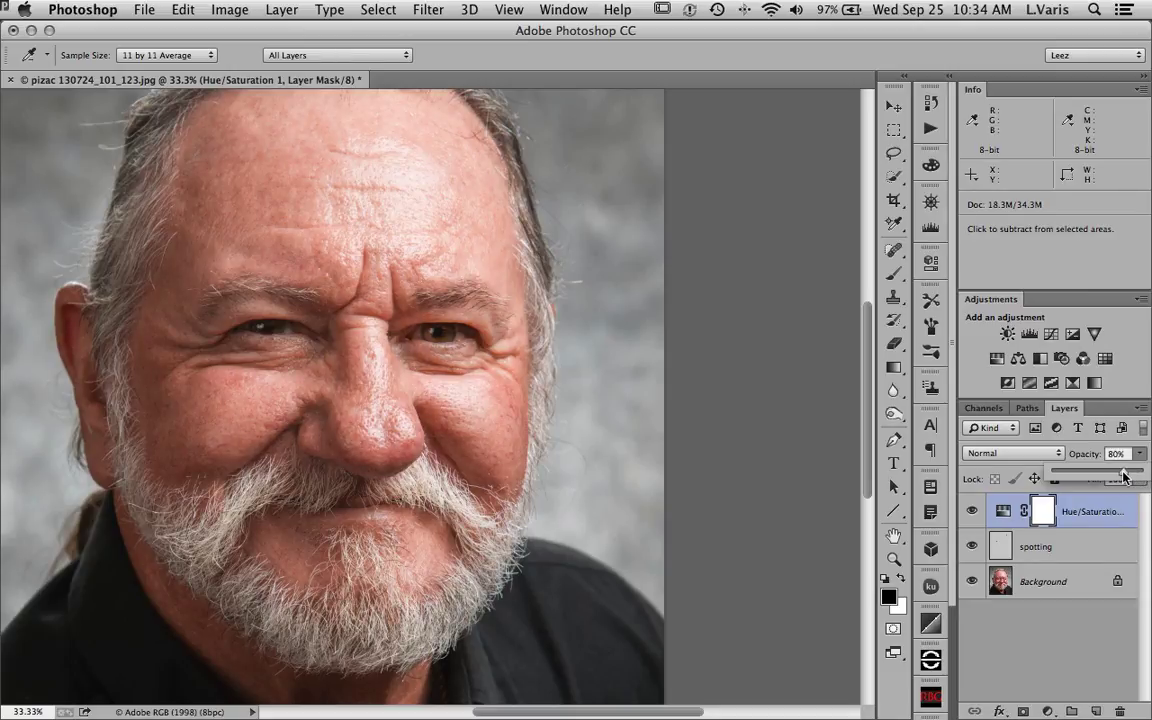
left_click_drag(1120, 474, 1123, 474)
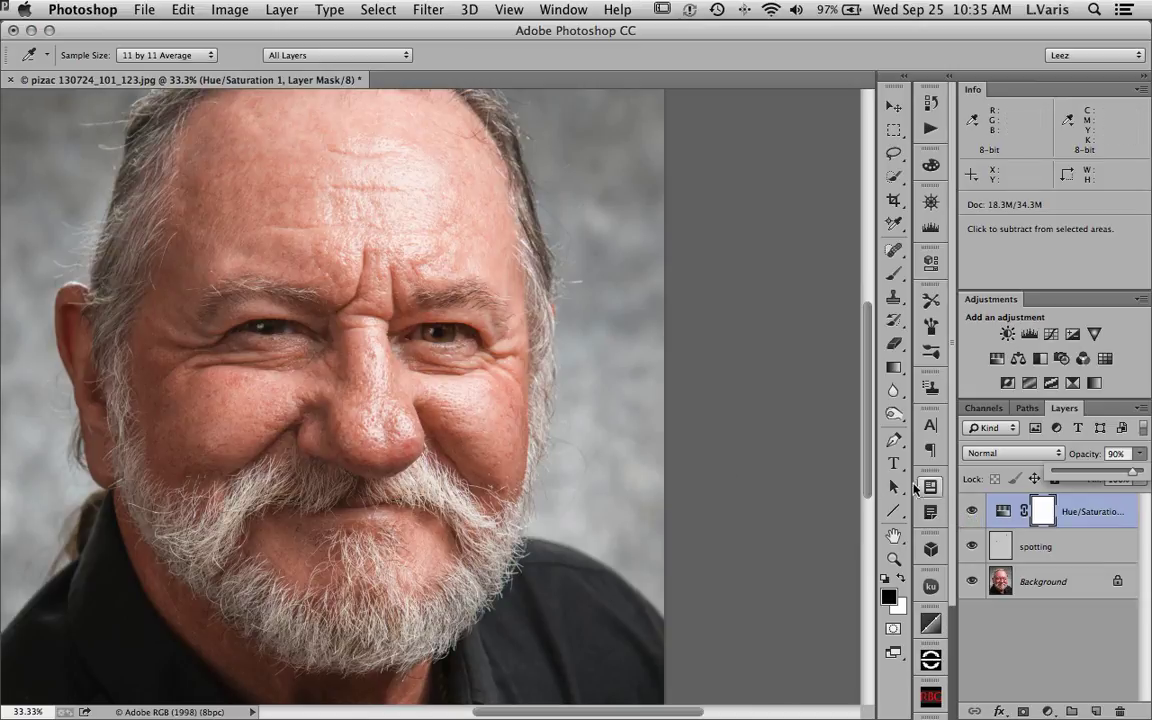
left_click(868, 468)
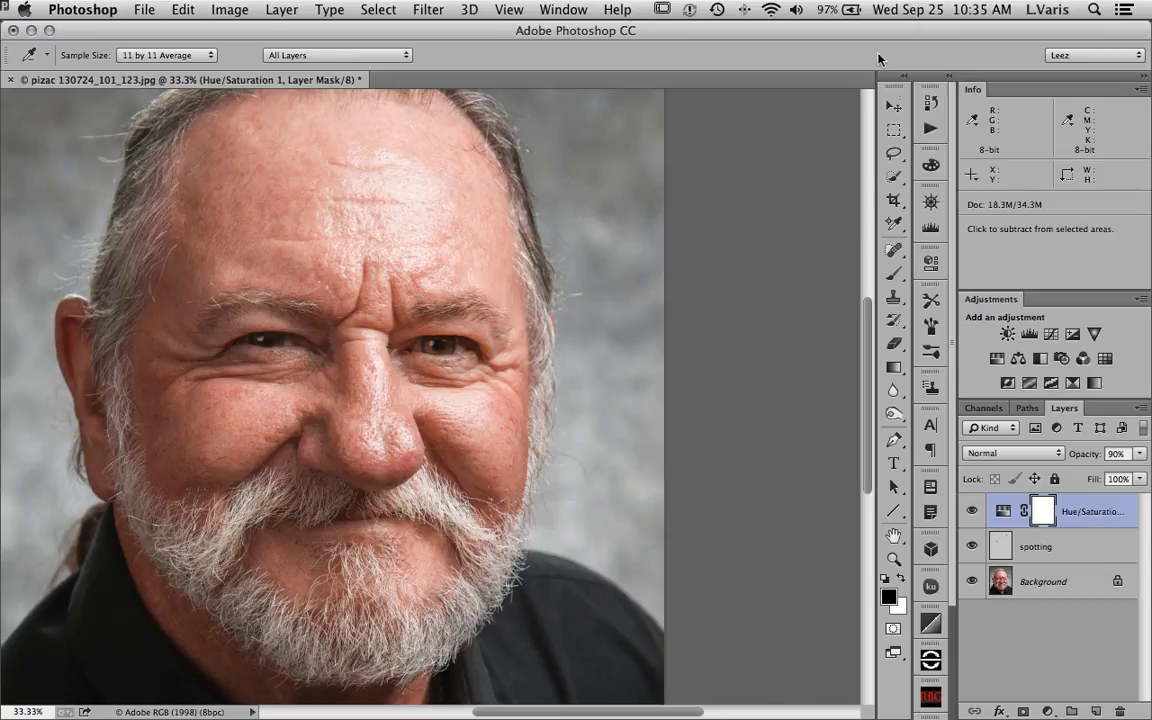
left_click(973, 90)
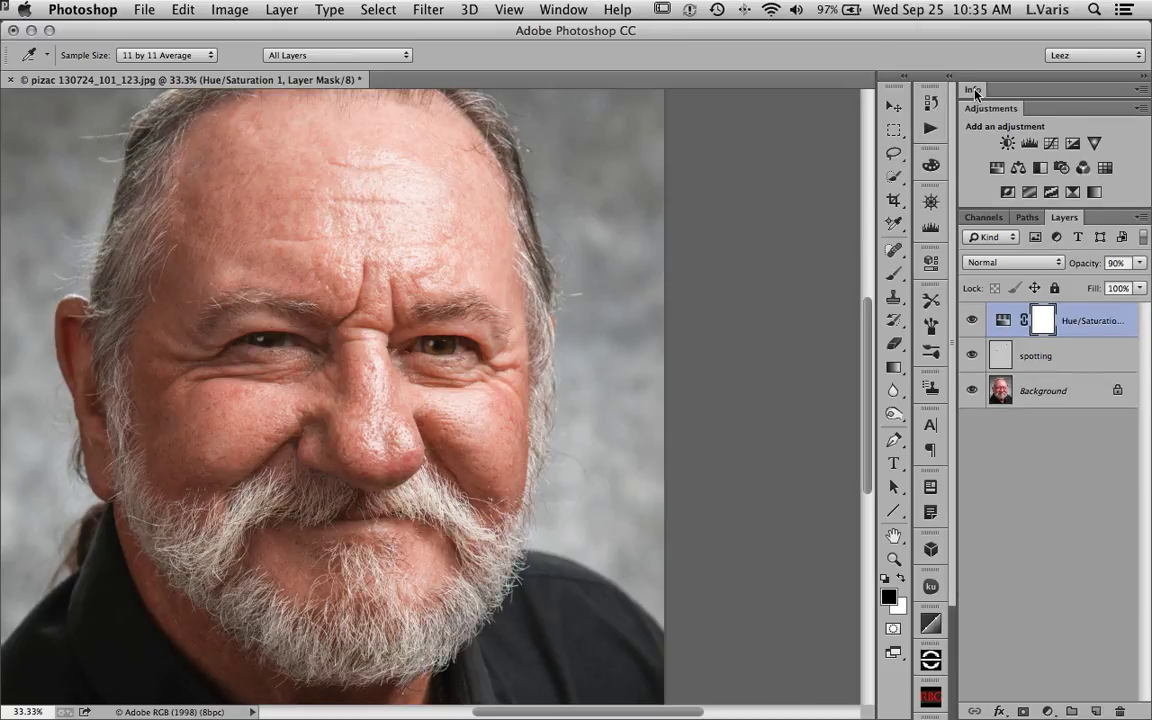
Step: Stamp all visible layers into a new Layer 1 and duplicate it
left_click(1141, 218)
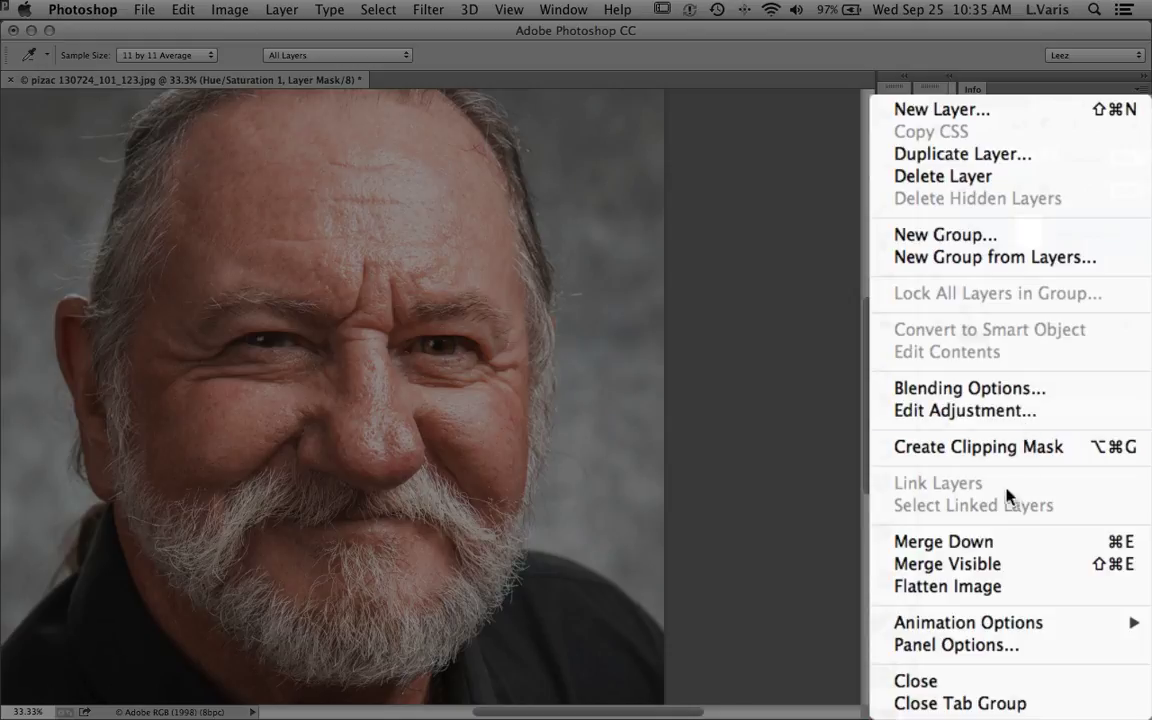
left_click(997, 569)
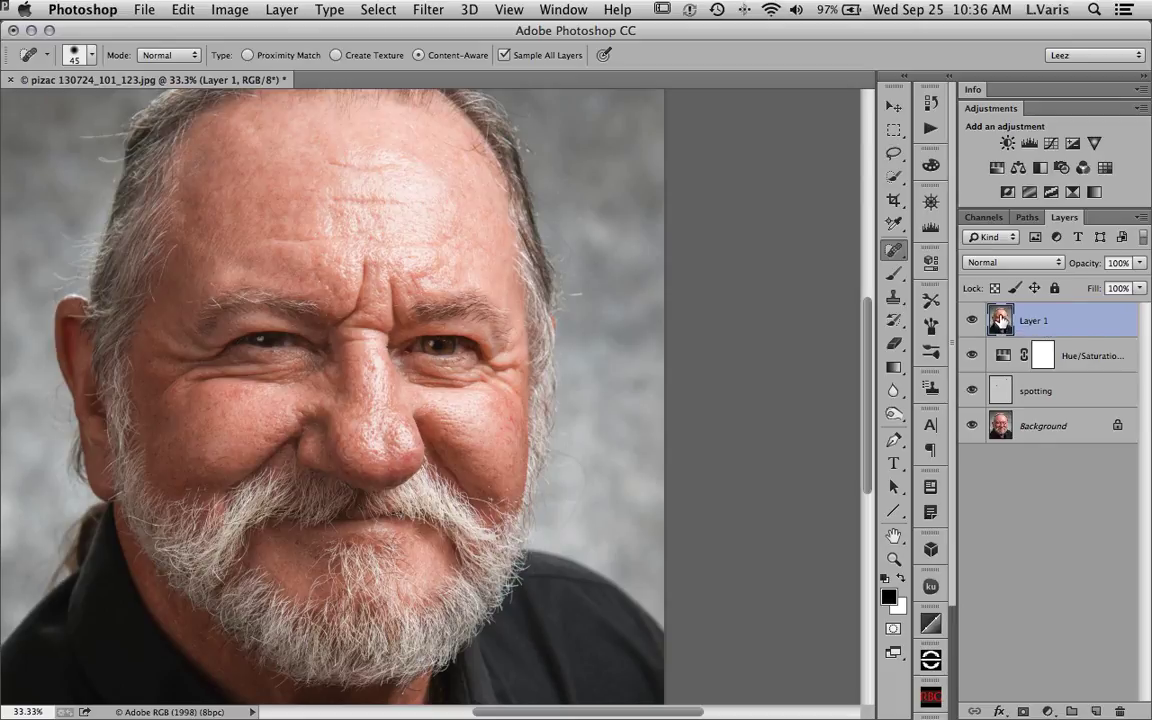
left_click_drag(1000, 318, 1096, 711)
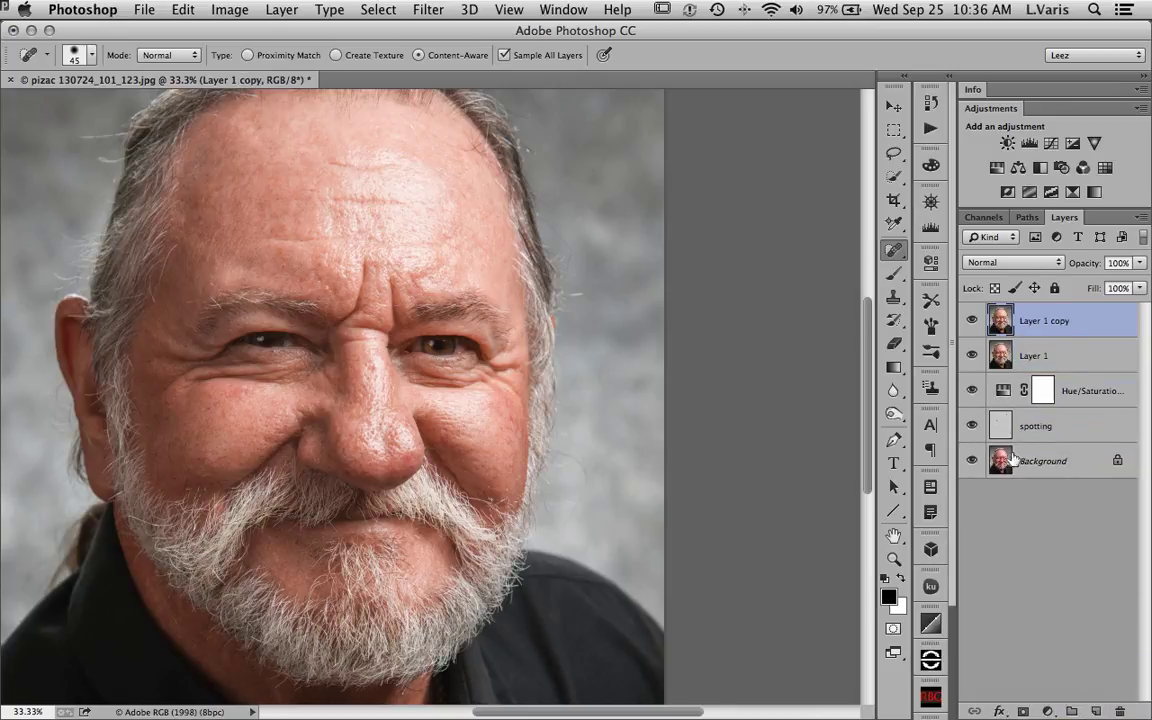
Step: Name the top copy 'tex' and Layer 1 'smooth', then hide tex
double_click(1041, 322)
type("r")
key("Tab")
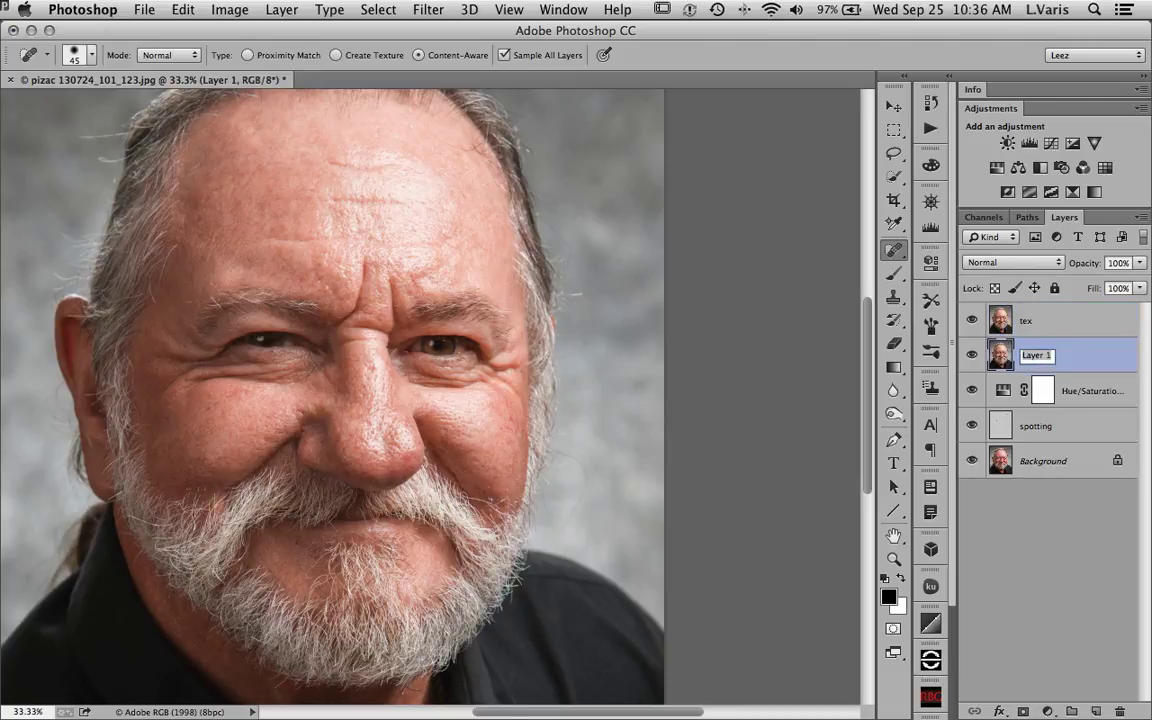
type("smooth")
left_click(1062, 358)
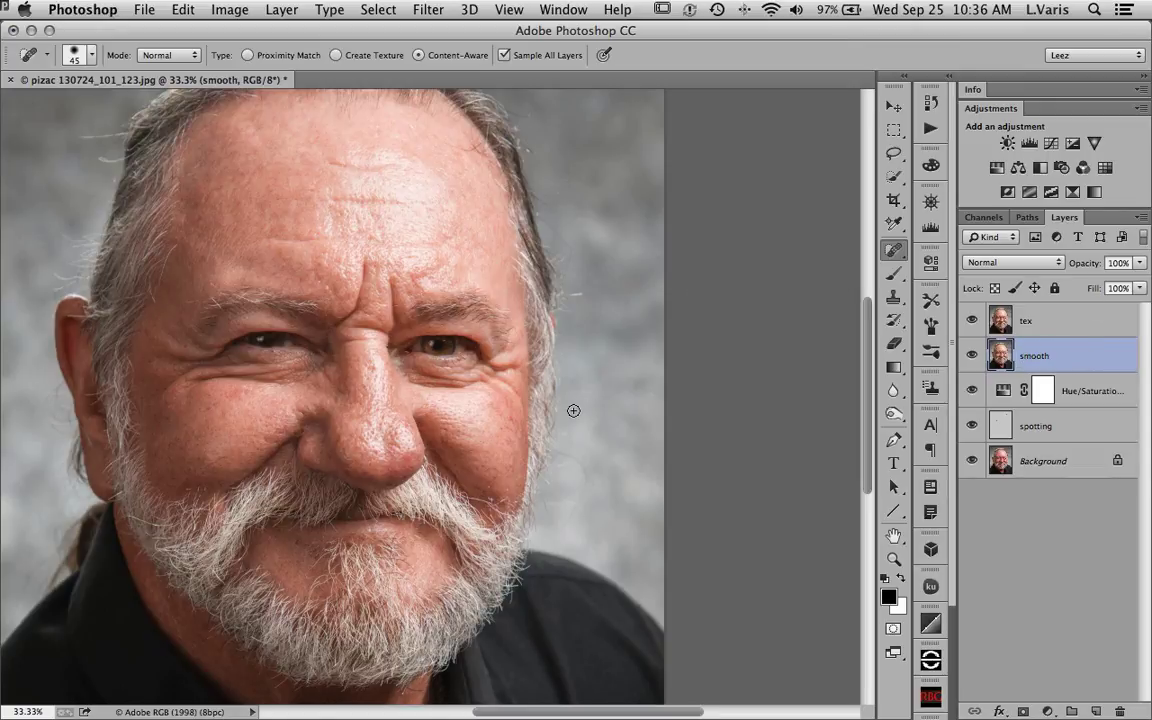
left_click(971, 320)
Step: Convert the smooth layer to a Smart Object via Layer > Smart Objects
left_click(282, 10)
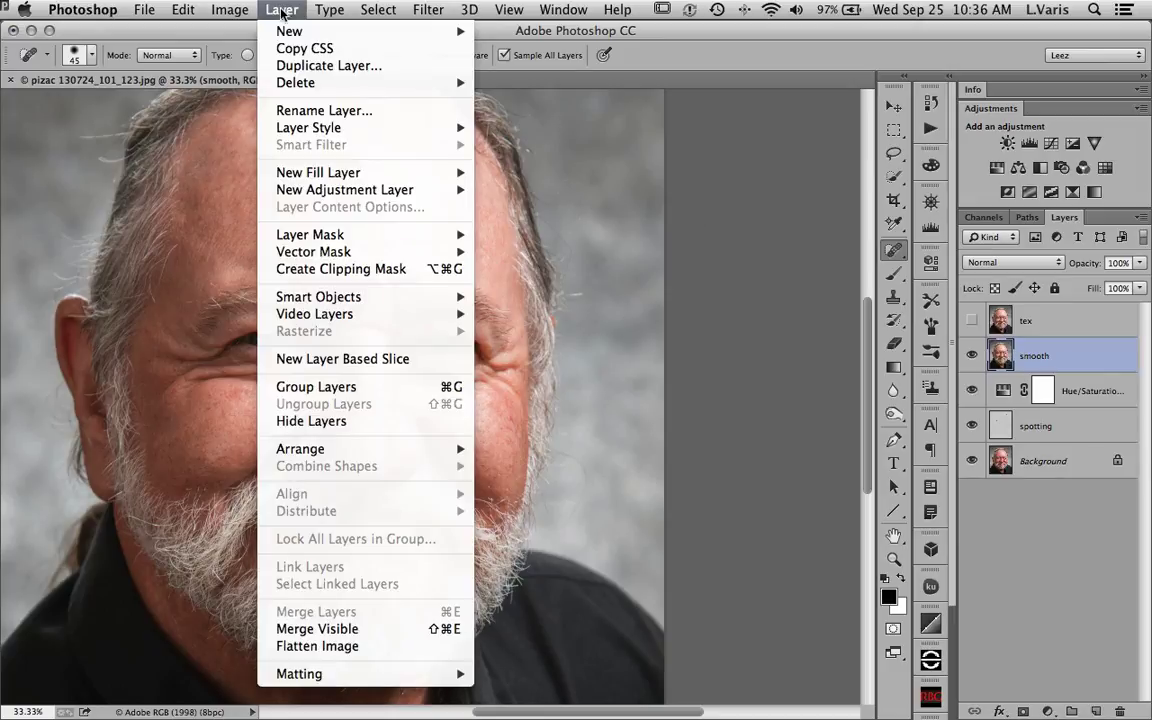
mouse_move(400, 297)
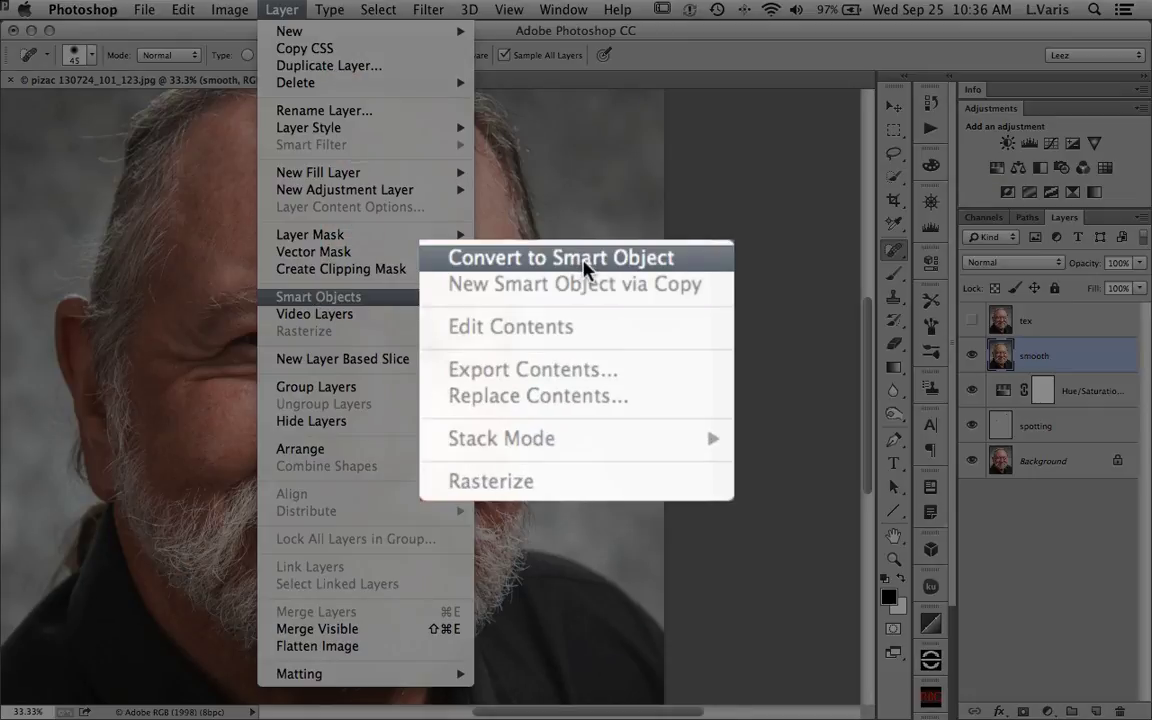
left_click(606, 297)
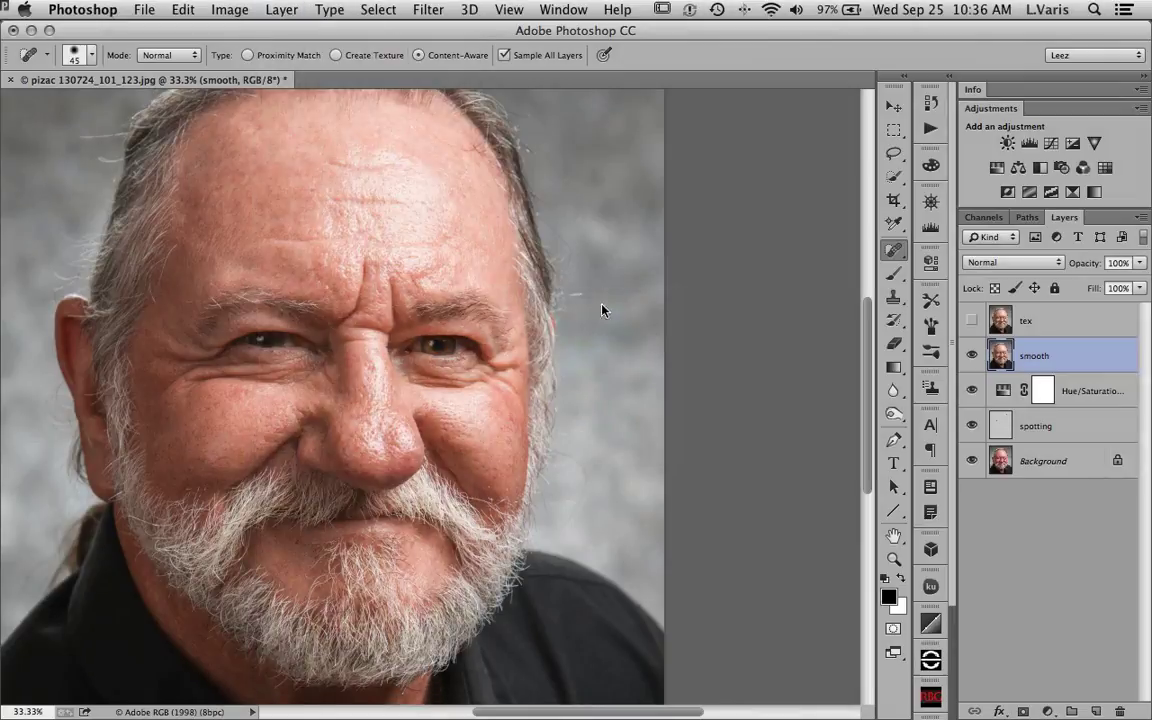
Step: Bring up the Filter > Blur > Gaussian Blur dialog for the smooth layer
left_click(433, 11)
mouse_move(412, 222)
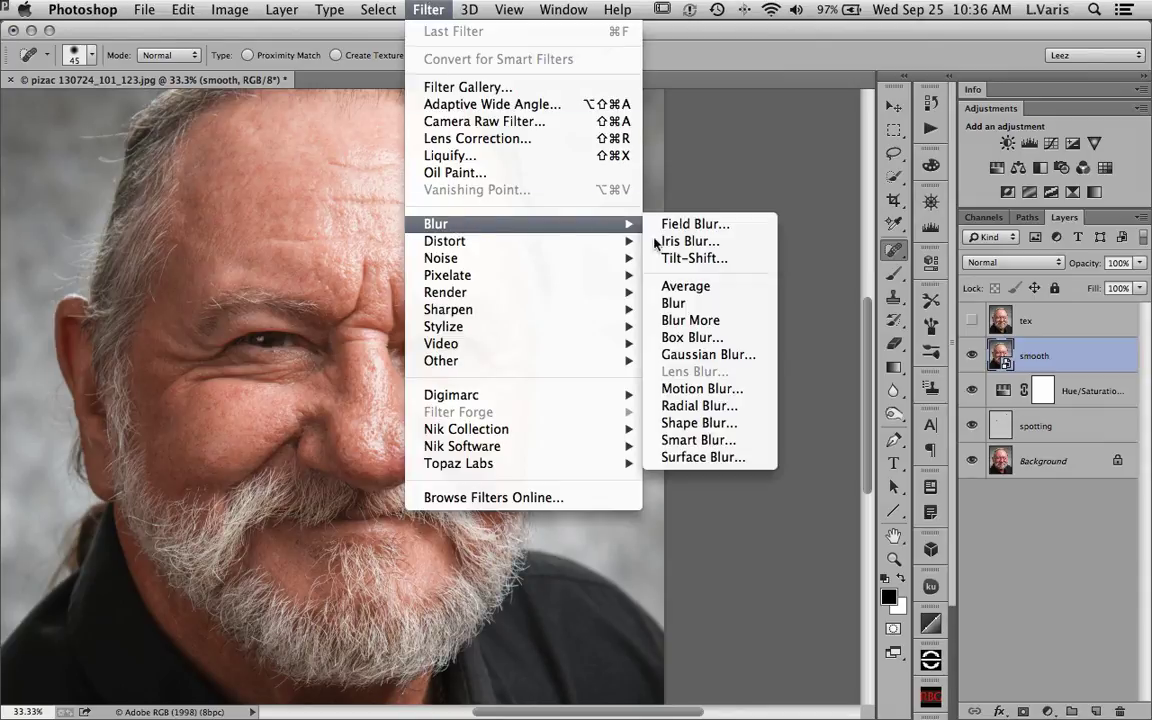
left_click(736, 355)
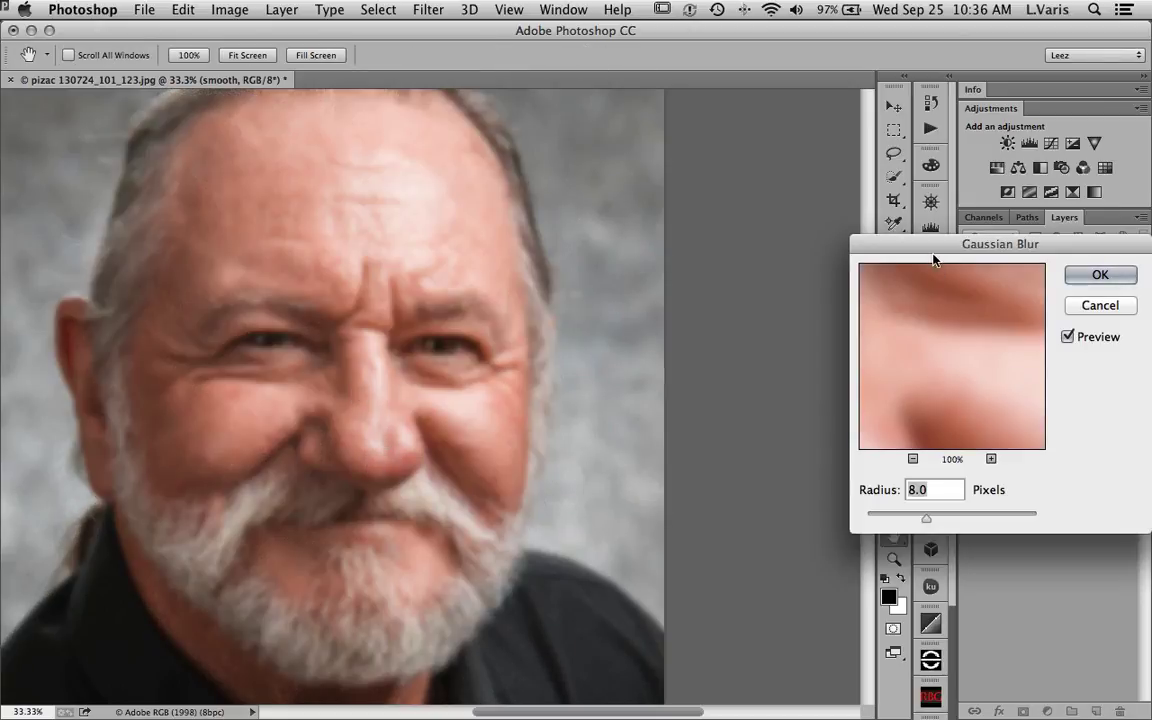
Step: Raise the smooth layer's Gaussian Blur radius from 8.0 to 23.3 pixels
left_click_drag(933, 260, 688, 188)
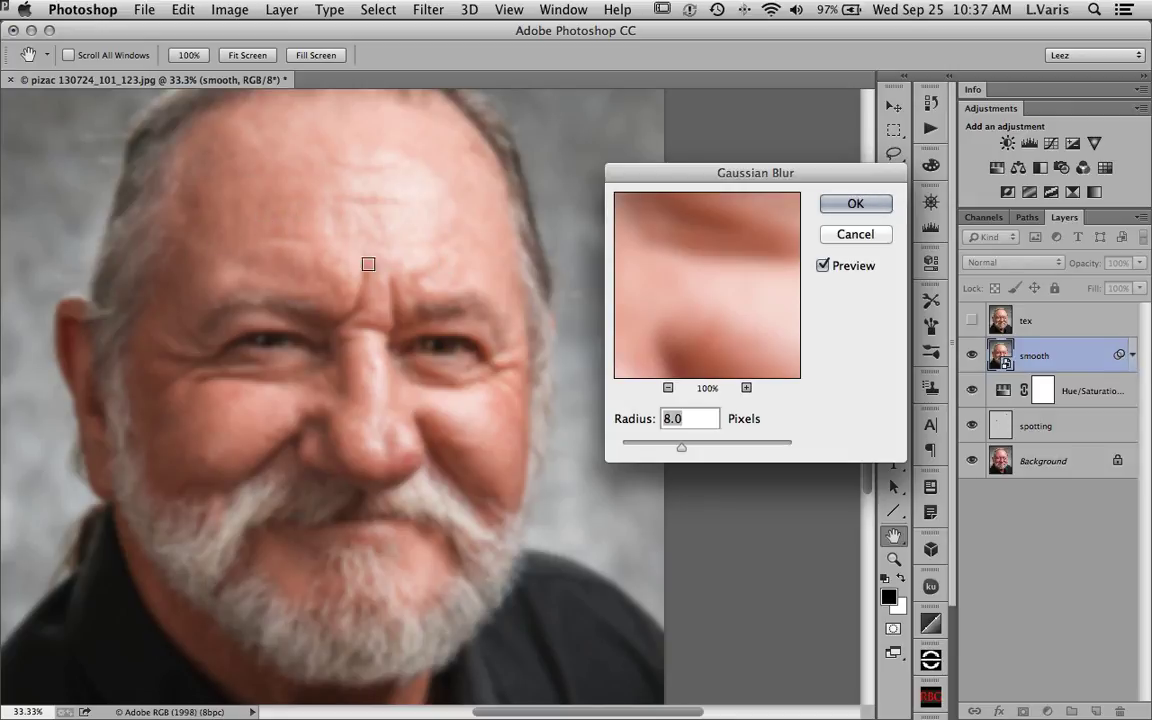
left_click_drag(686, 314, 716, 278)
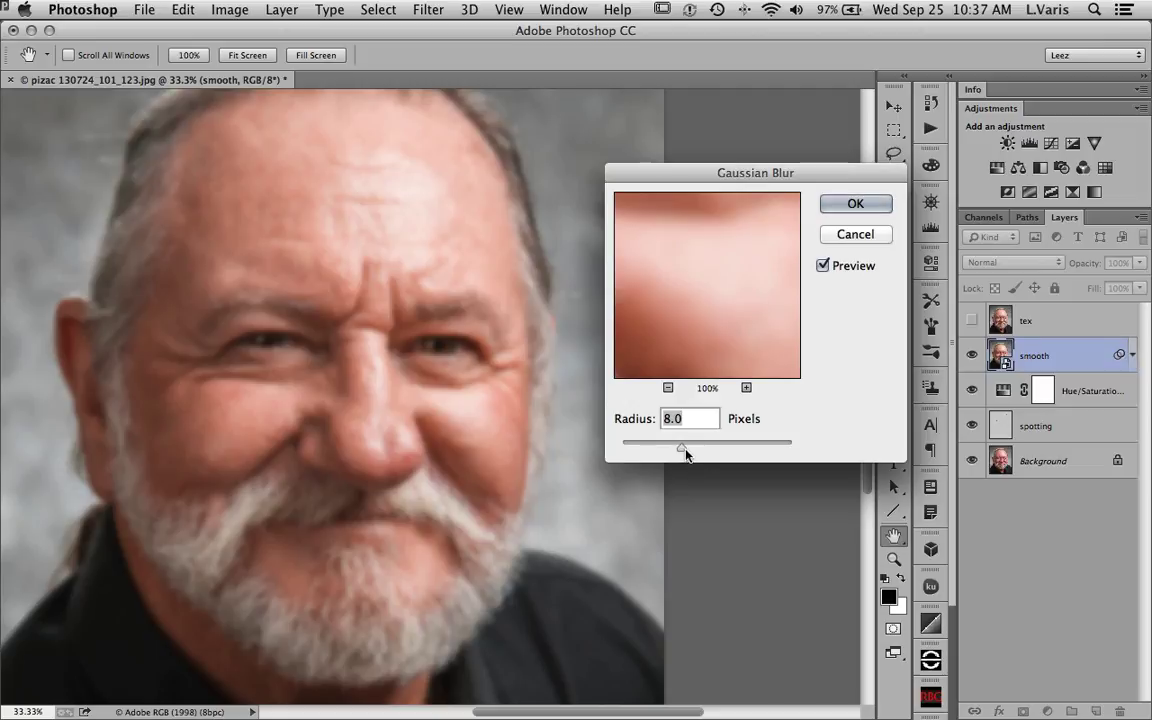
left_click_drag(686, 454, 697, 453)
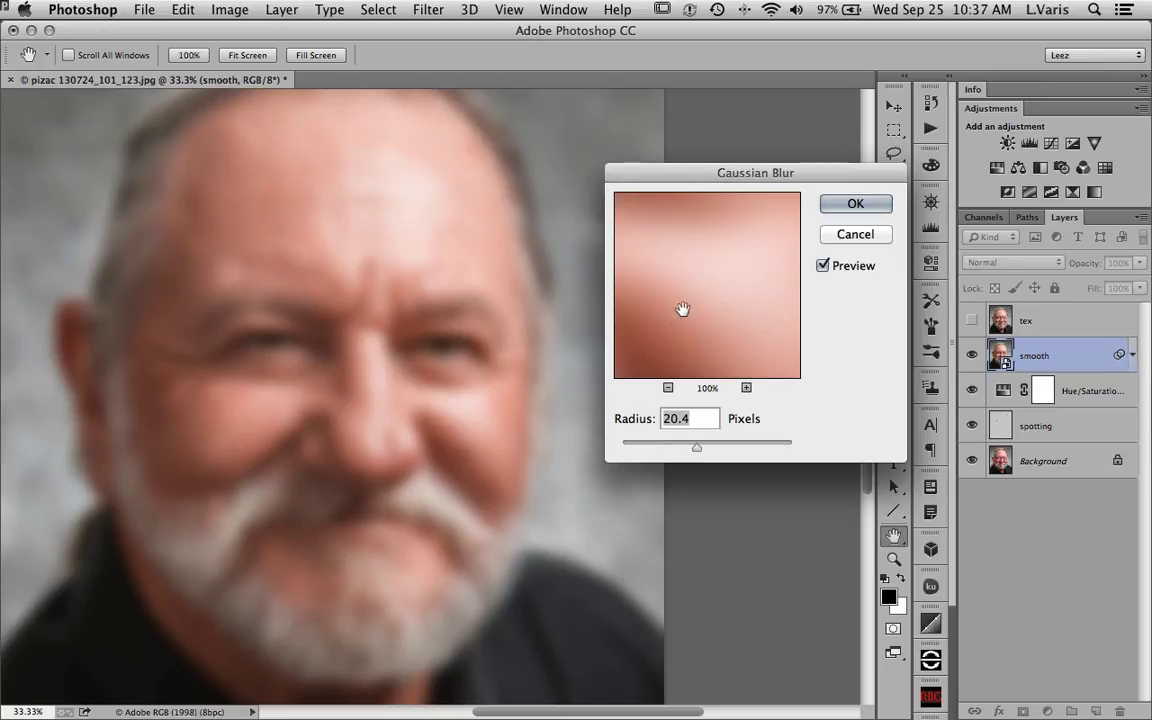
left_click_drag(695, 450, 698, 451)
Step: Apply the 23.3-pixel Gaussian Blur smart filter to smooth, then show and select the tex layer
left_click(840, 206)
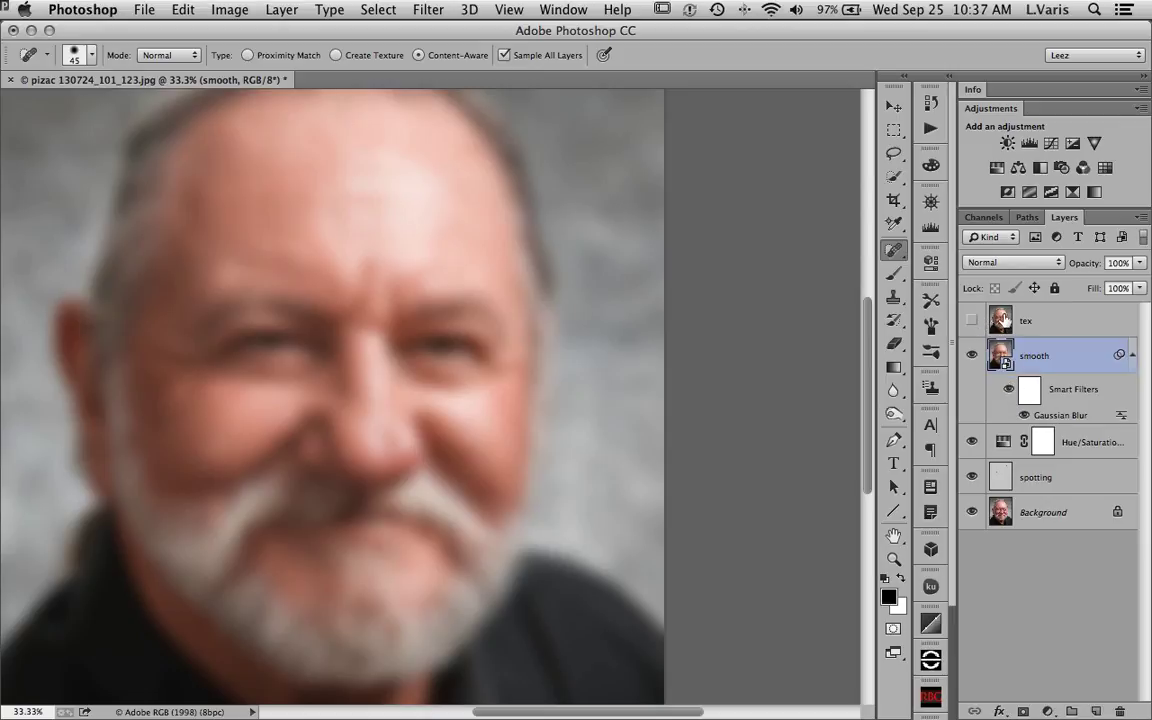
left_click(972, 320)
left_click(1020, 320)
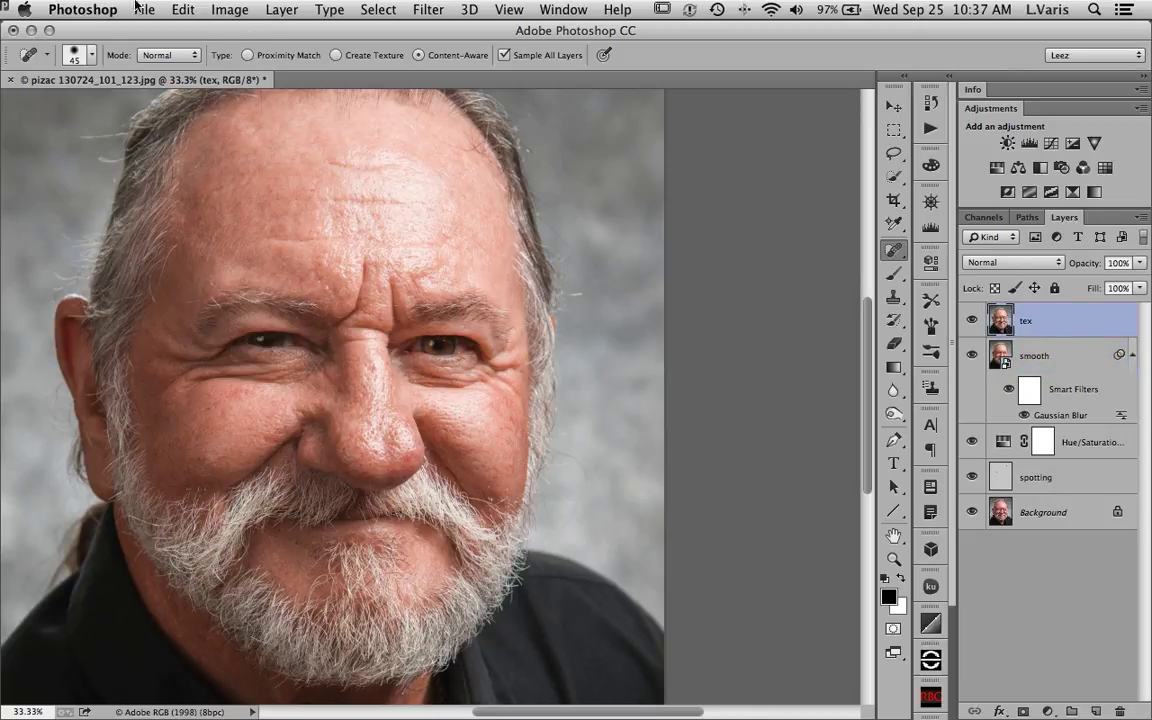
Step: Open the Image menu to get to Apply Image for the tex layer
left_click(230, 10)
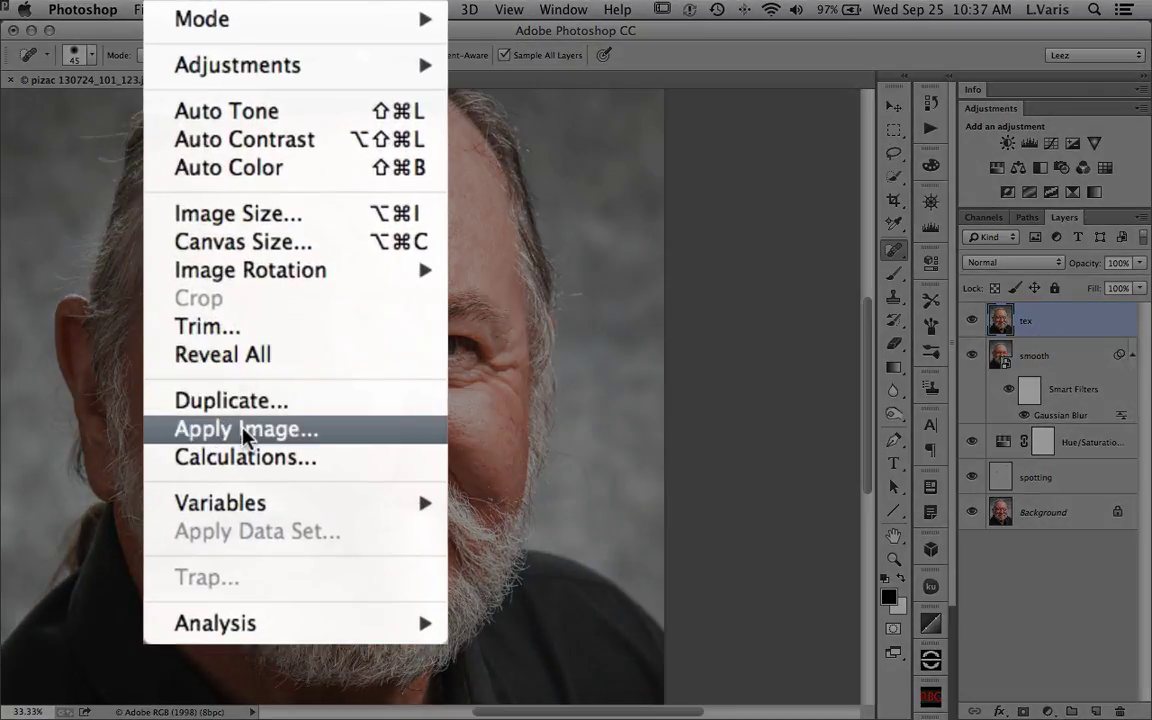
Step: Apply Image to tex from the smooth layer using Subtract, Scale 2, Offset 128
left_click(356, 432)
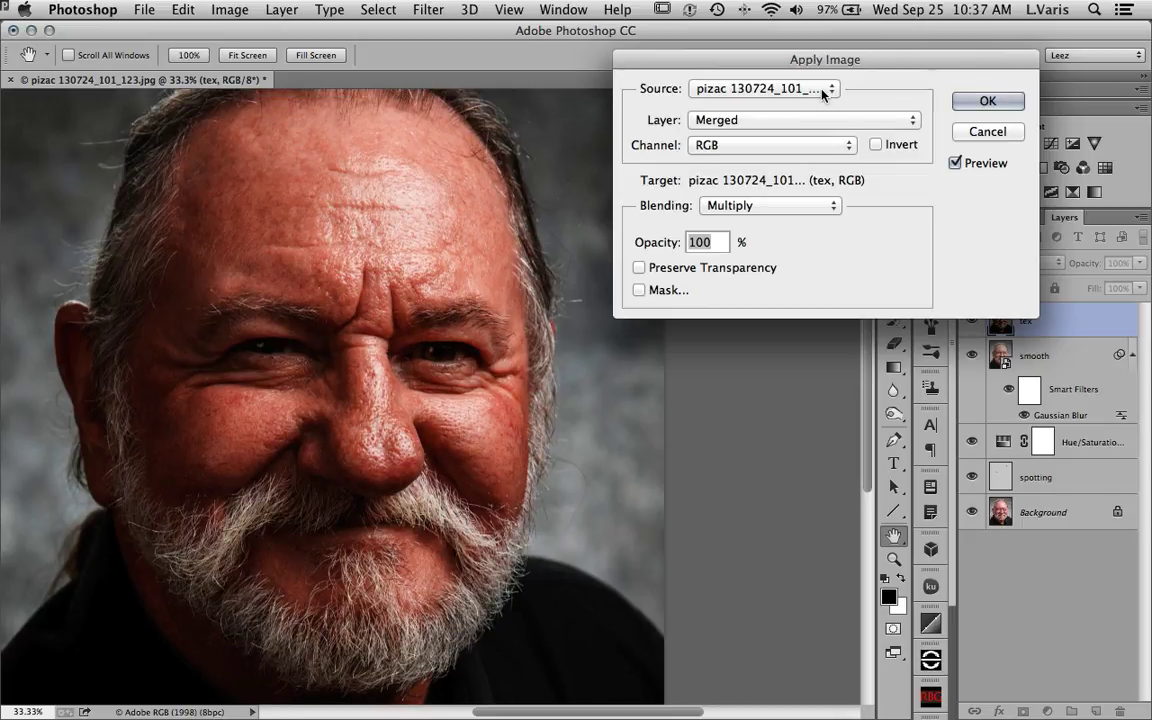
left_click(755, 121)
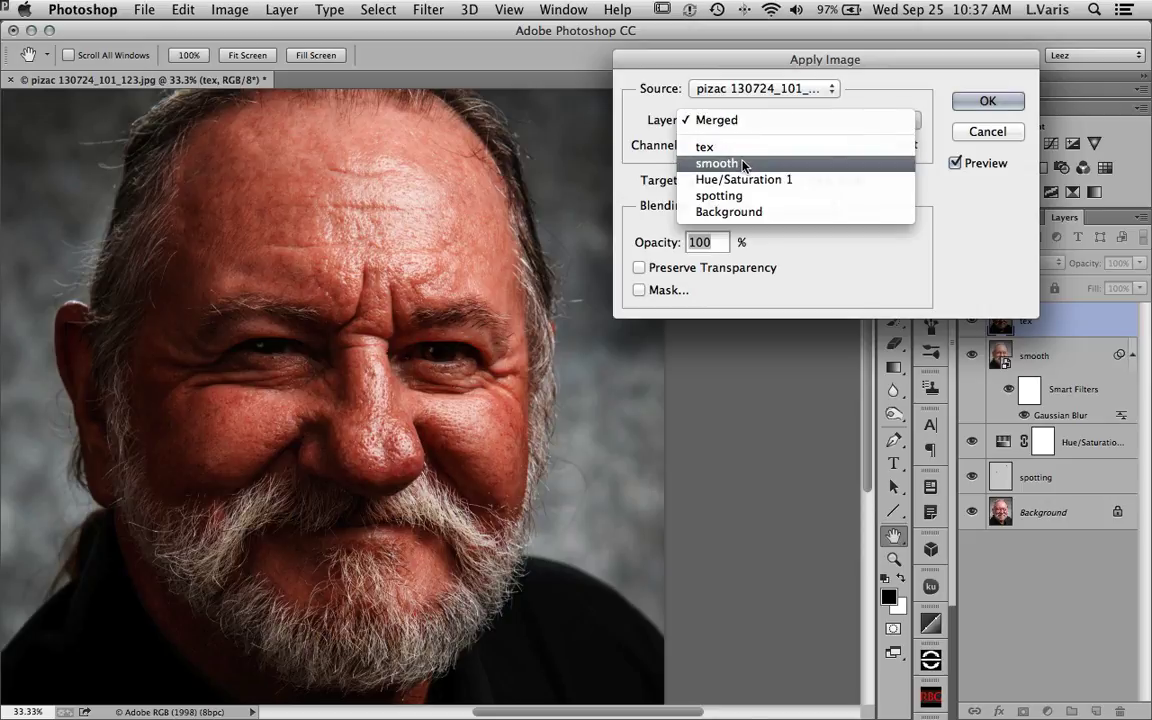
left_click(743, 163)
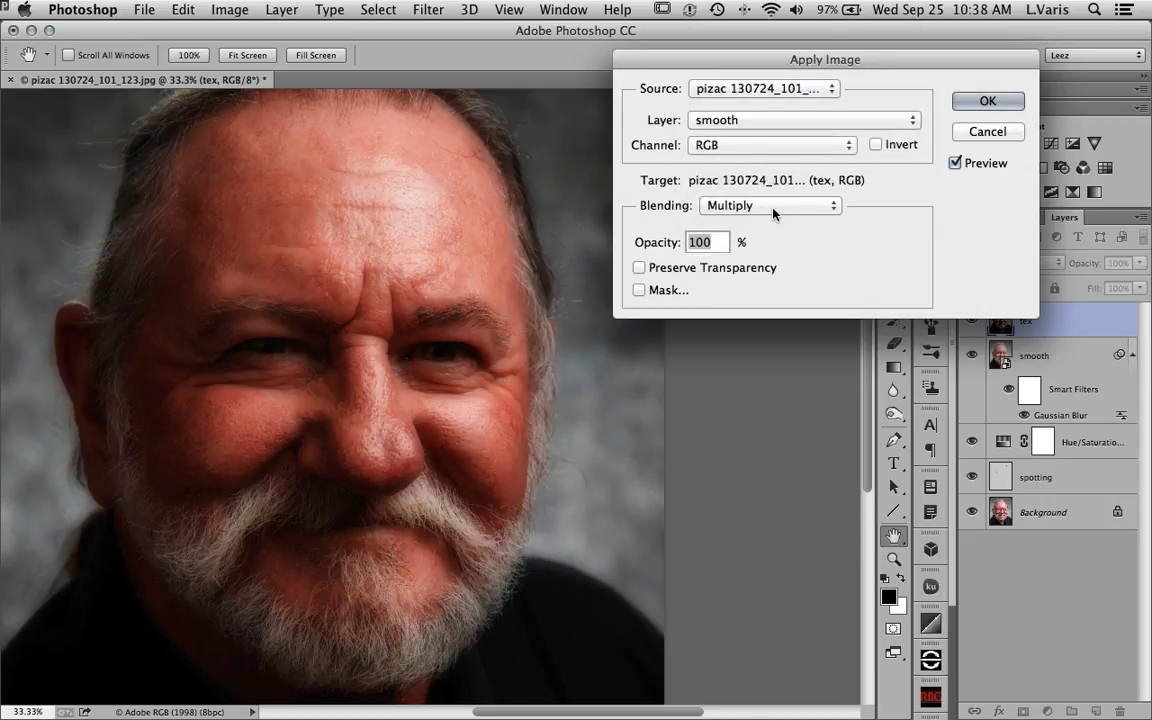
left_click(773, 206)
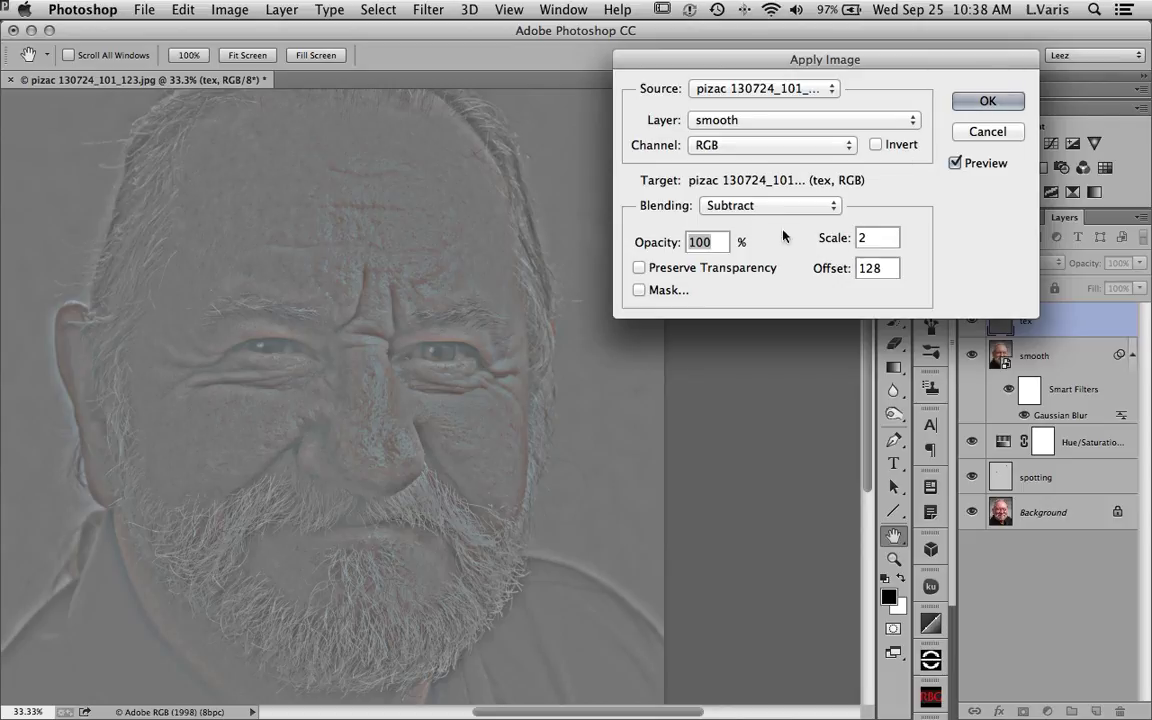
left_click(966, 104)
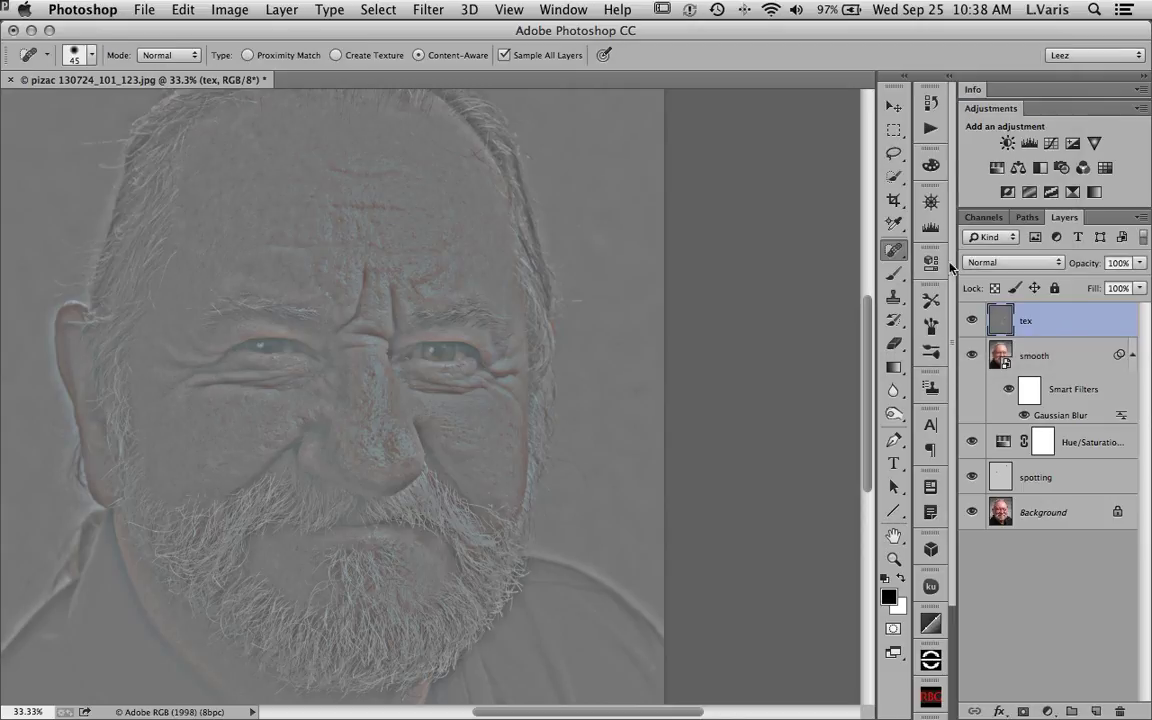
Step: Set tex to Linear Light, compare it on and off, then select the smooth layer
left_click(1043, 266)
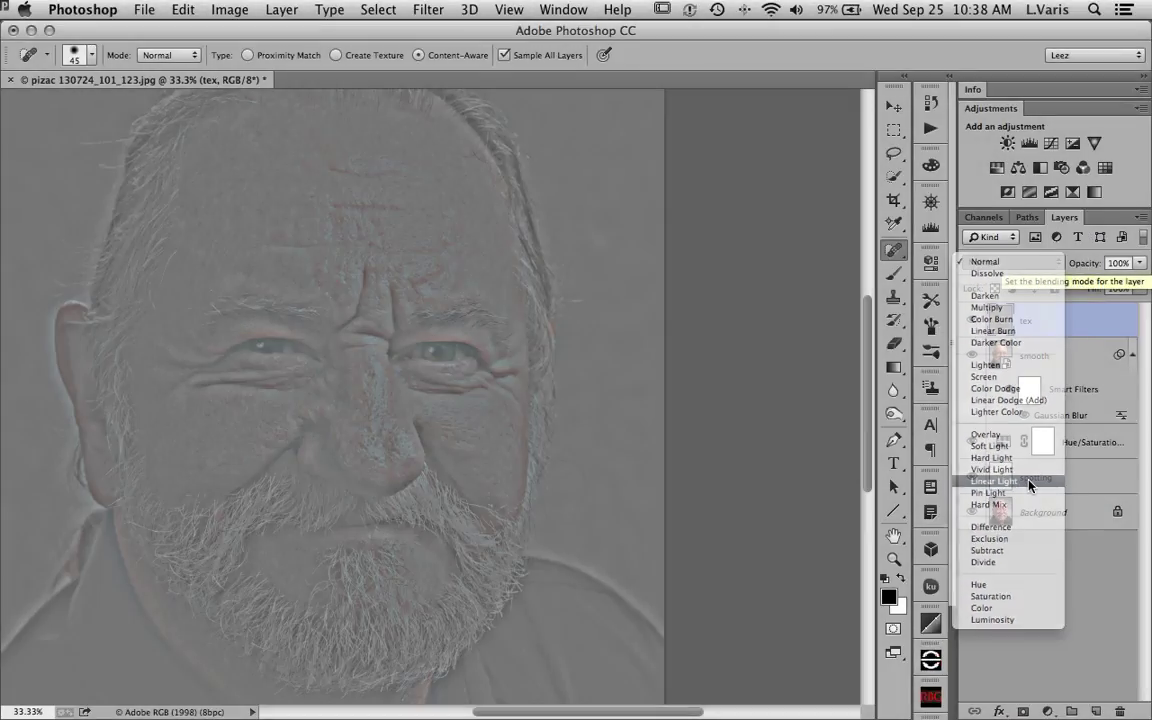
left_click(1028, 481)
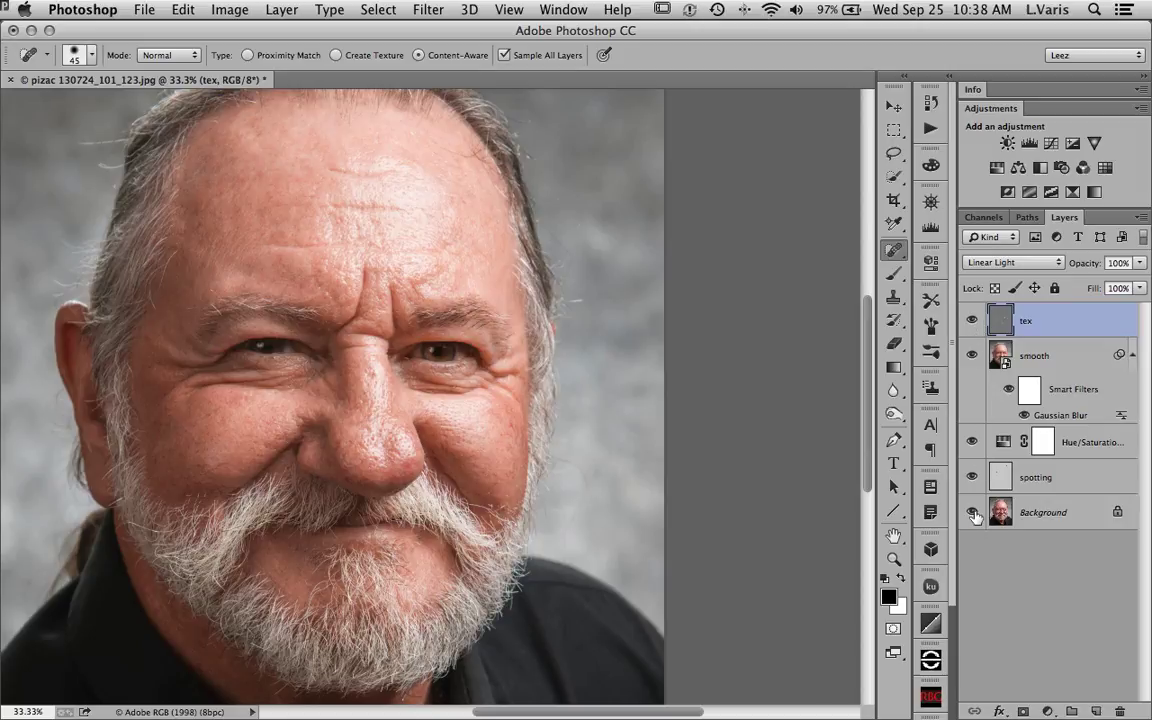
left_click(972, 321)
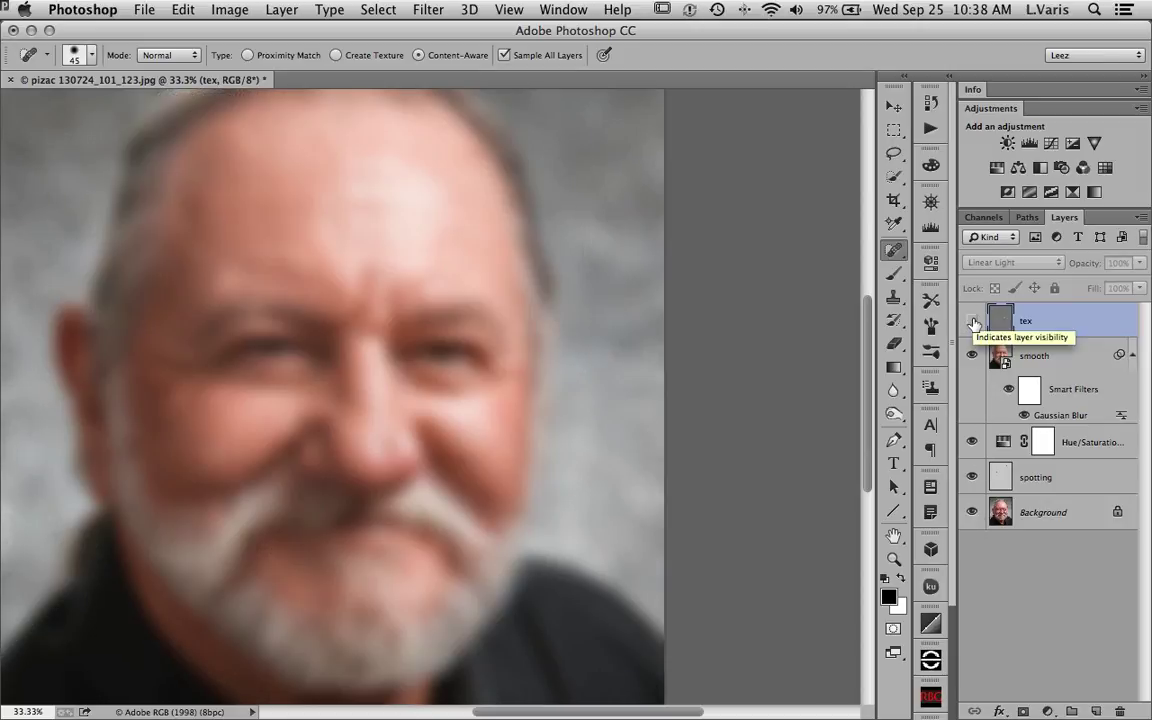
left_click(972, 321)
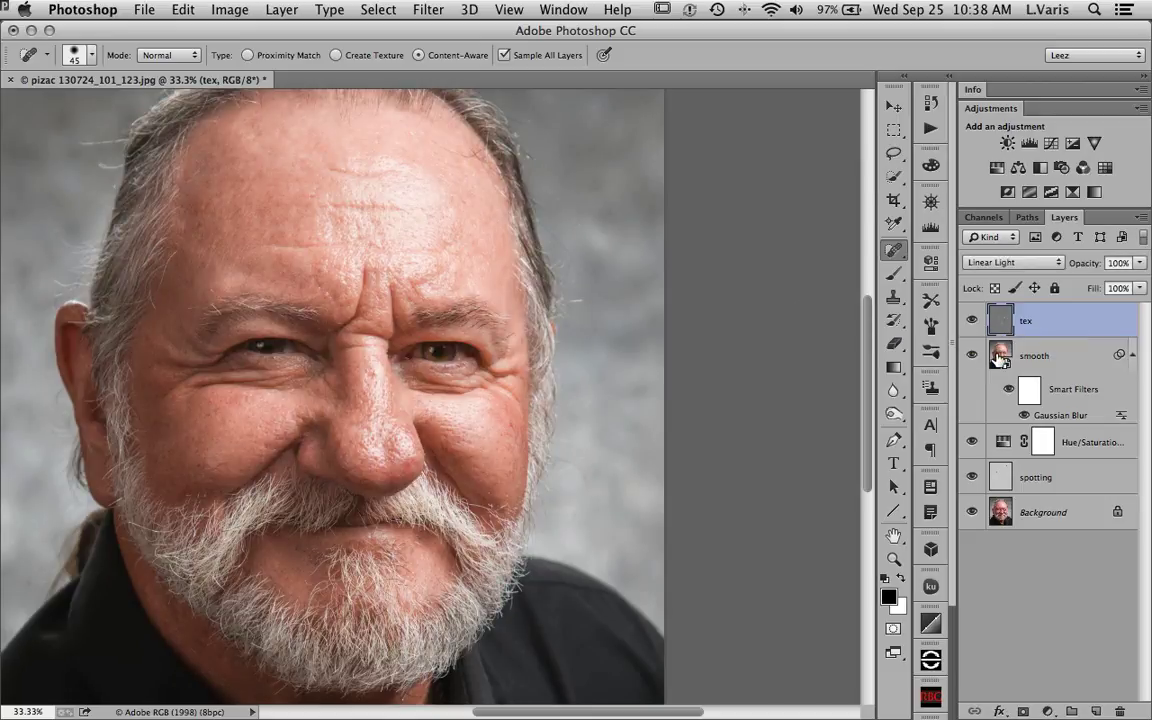
left_click(1001, 356)
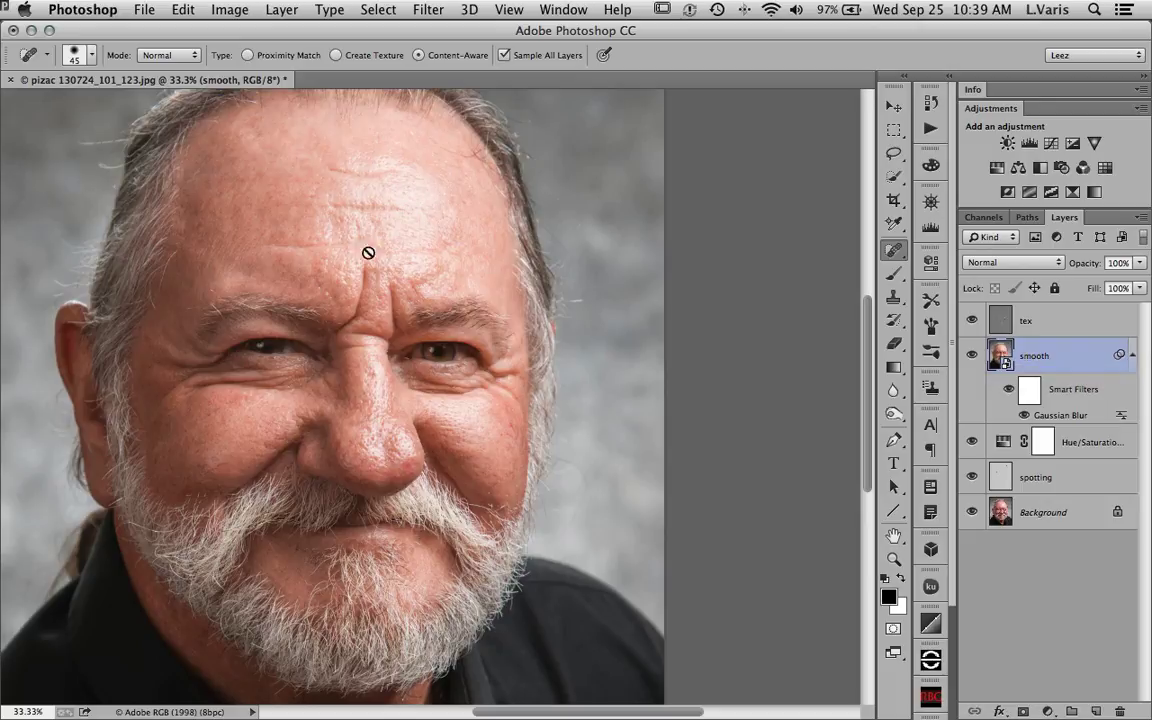
Step: Add a new layer above smooth and set up a 500-pixel brush sampling forehead skin tone
left_click(1095, 711)
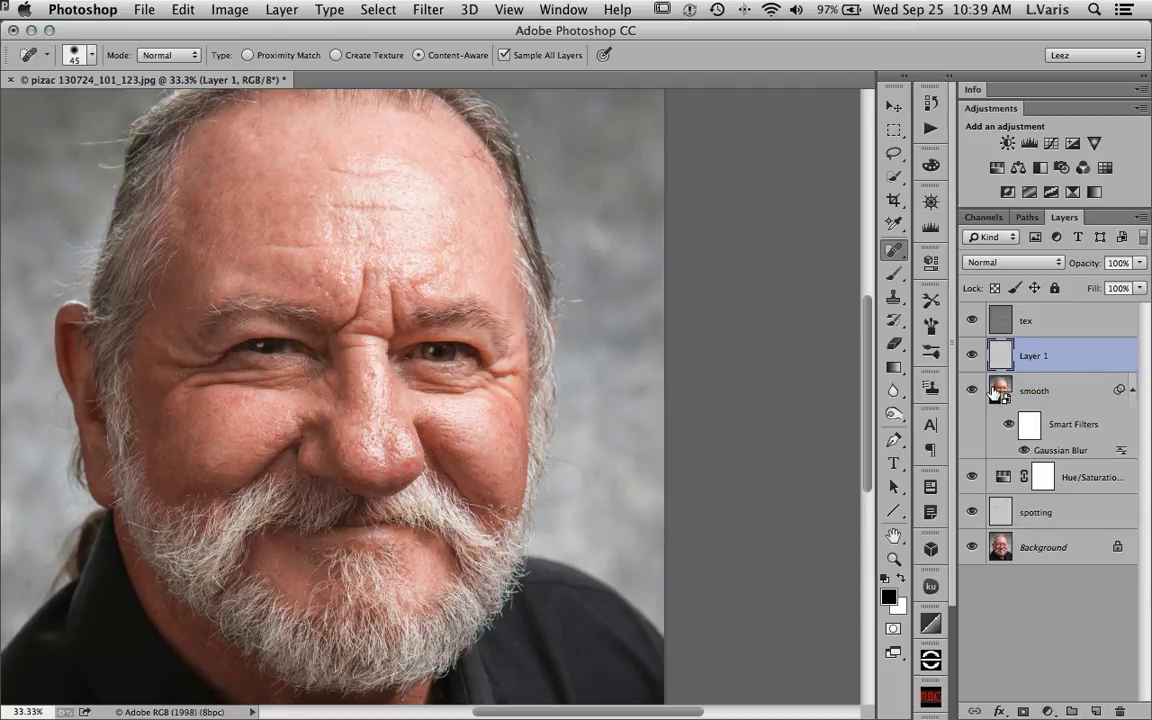
left_click(893, 273)
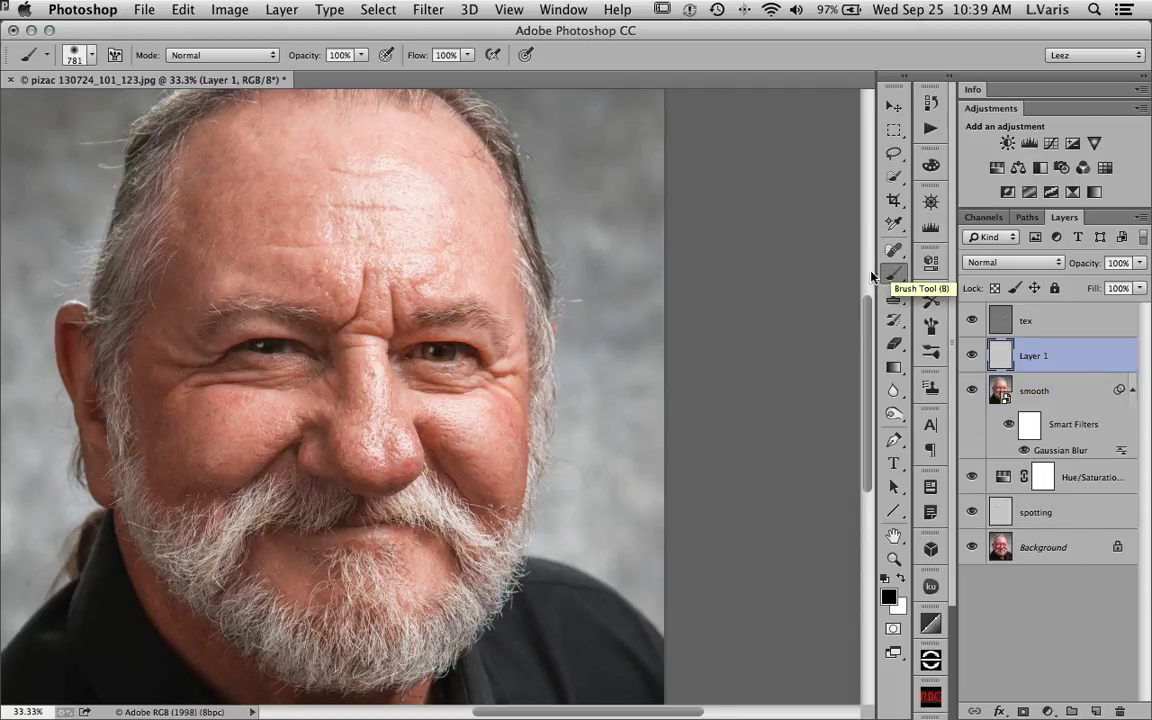
key("bracketleft")
key("bracketleft")
key("bracketleft")
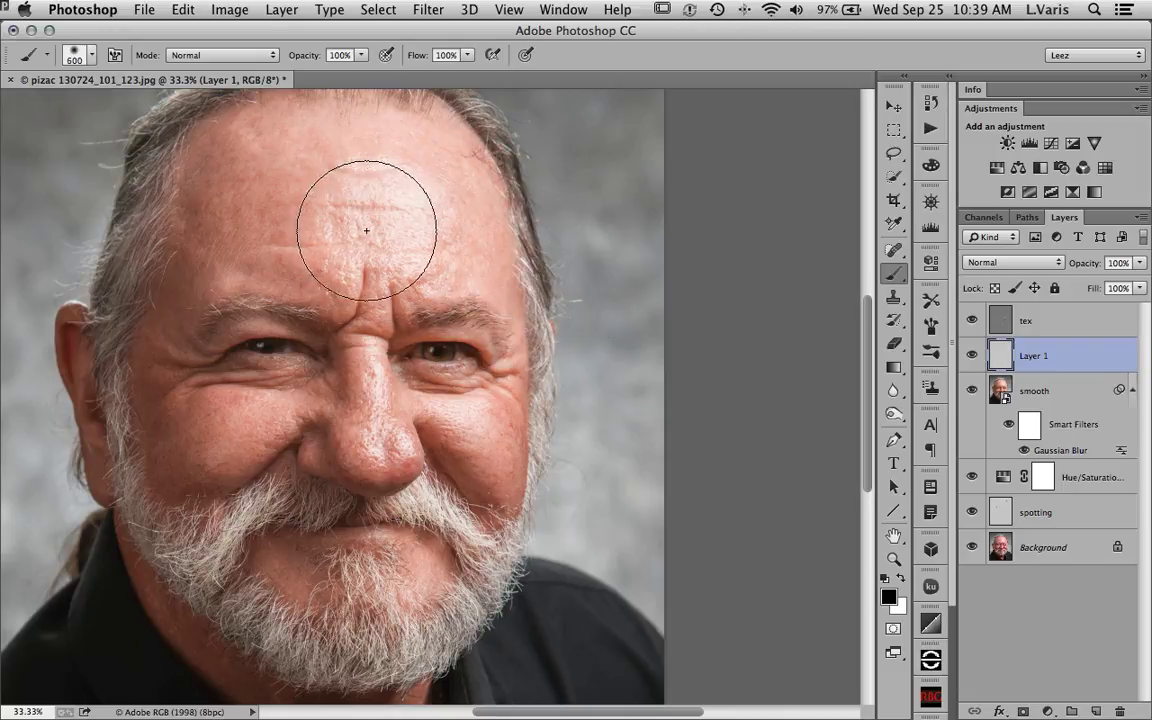
key("Caps_Lock")
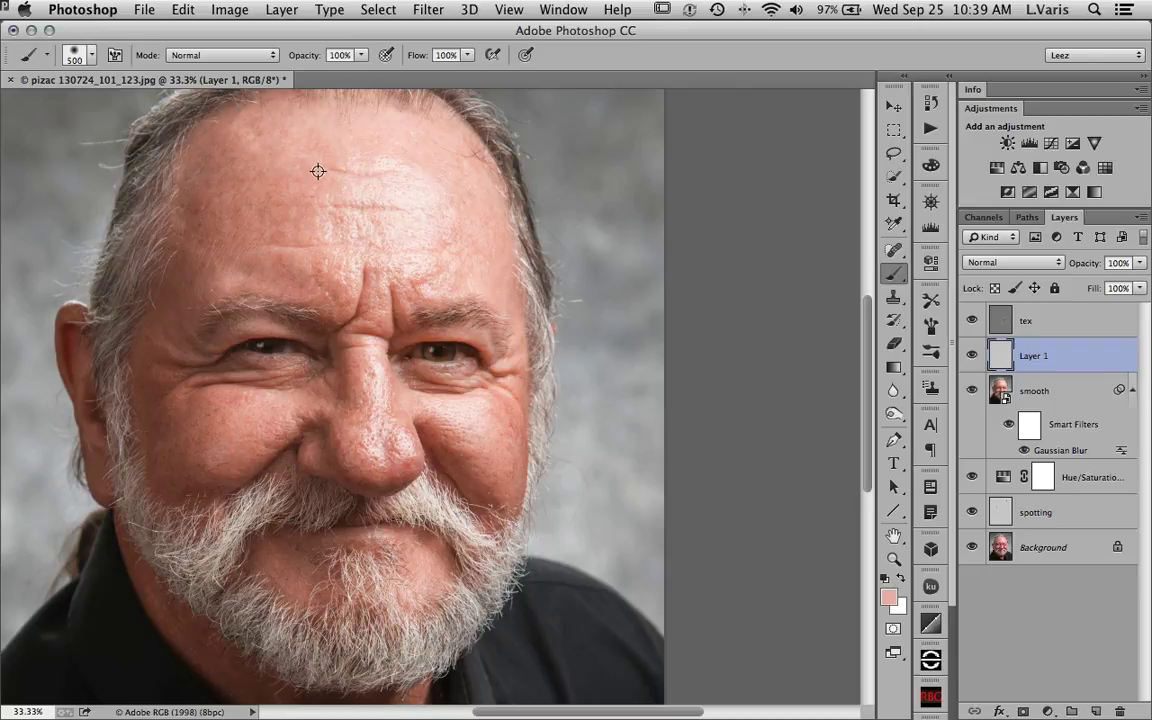
key("Caps_Lock")
Step: Softly paint skin tone across the forehead, shrinking the brush to 250 pixels
mouse_move(429, 221)
left_mouse_down()
mouse_move(360, 231)
mouse_move(373, 193)
mouse_move(385, 211)
left_mouse_up()
key("bracketleft")
key("bracketleft")
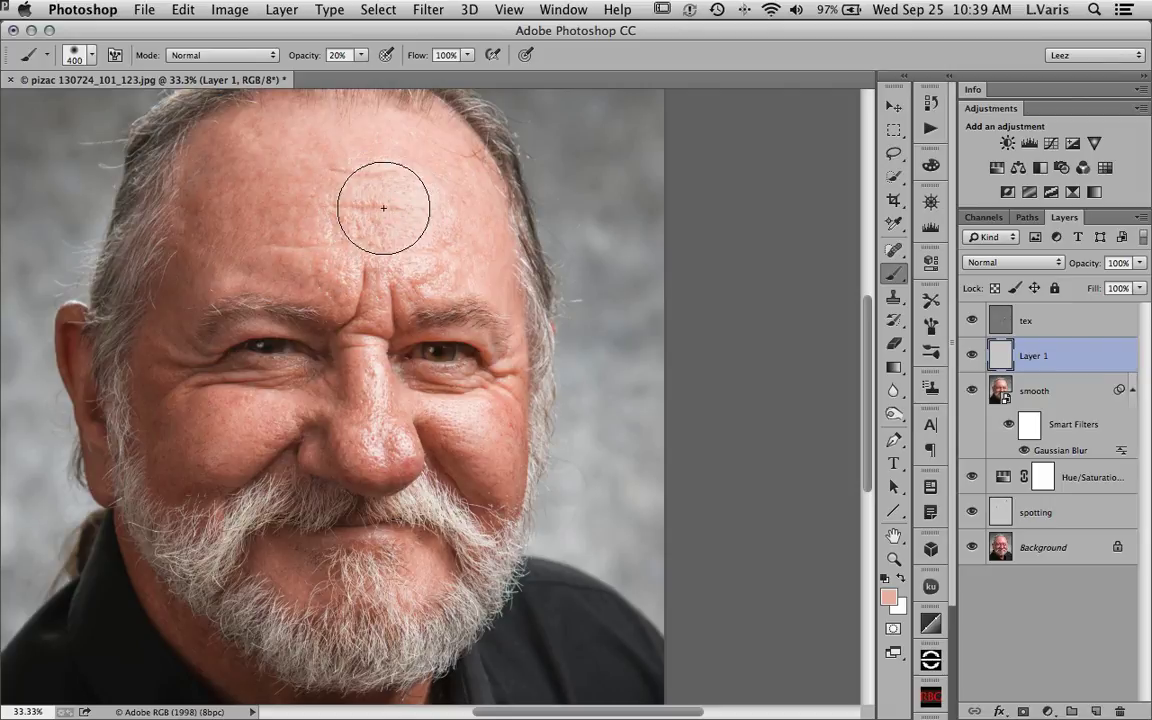
key("bracketleft")
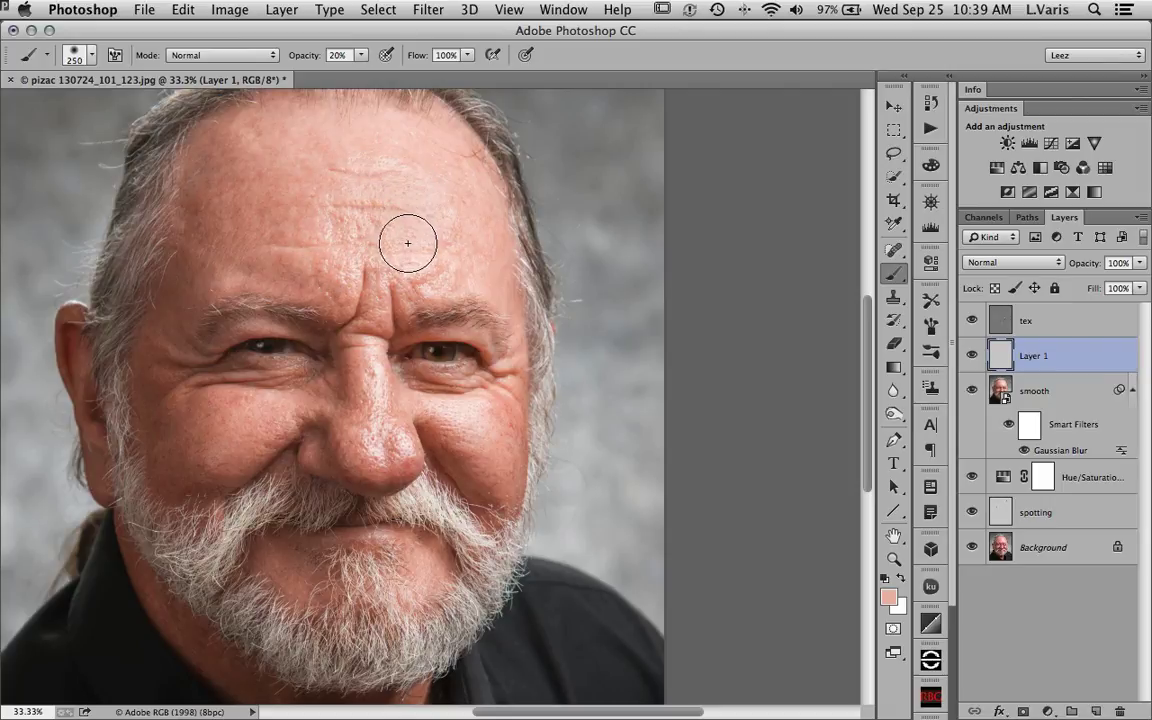
mouse_move(407, 263)
left_mouse_down()
mouse_move(363, 182)
mouse_move(333, 209)
mouse_move(338, 233)
mouse_move(325, 233)
mouse_move(348, 266)
left_mouse_up()
Step: Compare the forehead paint on and off, then lighten the frown crease between the brows
left_click(971, 357)
left_click(971, 357)
left_click(971, 357)
left_click(971, 357)
left_click(971, 357)
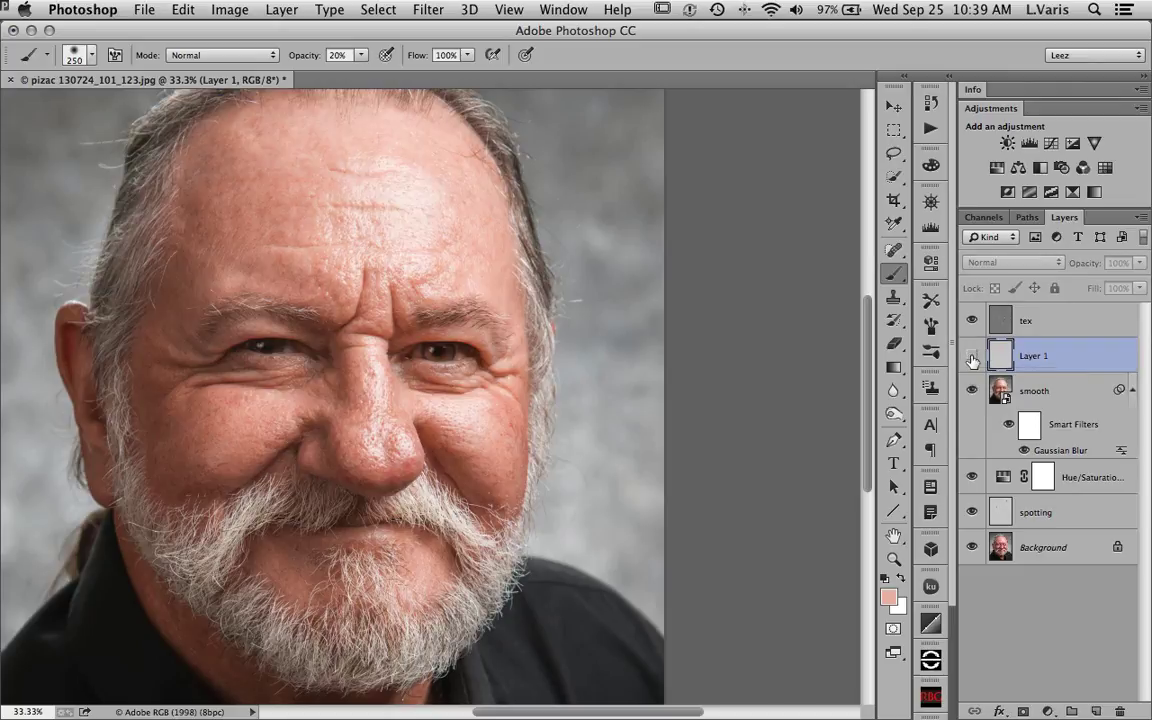
left_click(971, 357)
left_click(971, 357)
left_click(971, 357)
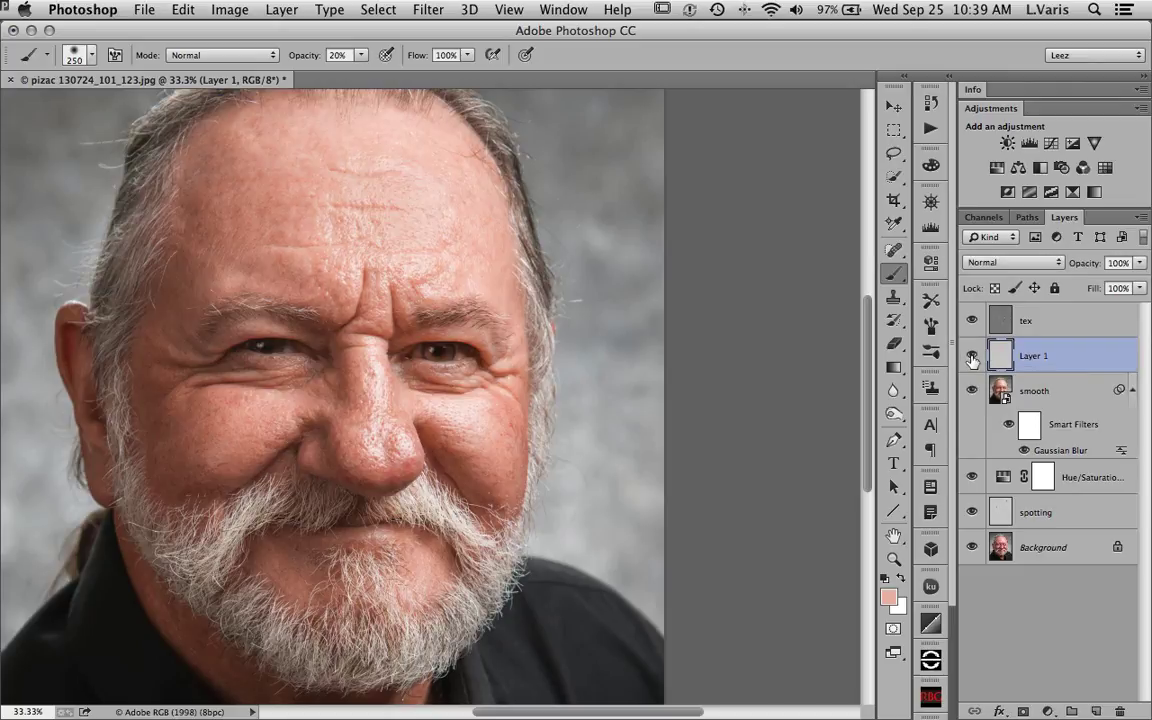
mouse_move(363, 272)
left_mouse_down()
mouse_move(354, 292)
mouse_move(405, 189)
left_mouse_up()
Step: Paint a sampled darker skin tone along the nose bridge and compare Layer 1 on and off
scroll(373, 321, "up", 1)
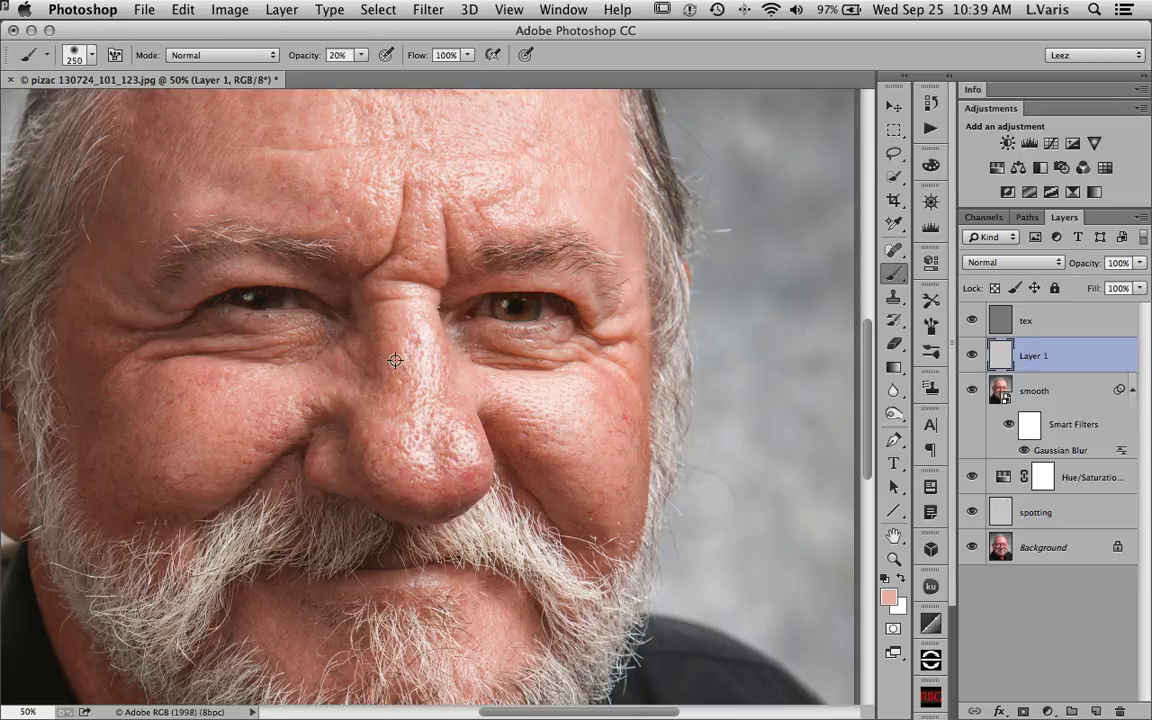
left_click(395, 360, "alt")
key("bracketleft")
key("bracketleft")
key("bracketleft")
key("bracketleft")
key("bracketleft")
key("bracketleft")
mouse_move(422, 393)
left_mouse_down()
mouse_move(422, 336)
mouse_move(416, 454)
mouse_move(447, 437)
mouse_move(466, 447)
mouse_move(439, 462)
mouse_move(419, 444)
mouse_move(421, 466)
mouse_move(417, 433)
mouse_move(410, 446)
mouse_move(426, 374)
mouse_move(416, 335)
mouse_move(408, 351)
mouse_move(427, 338)
mouse_move(416, 298)
mouse_move(424, 387)
mouse_move(414, 341)
mouse_move(409, 446)
mouse_move(389, 414)
mouse_move(427, 464)
mouse_move(462, 440)
mouse_move(468, 452)
mouse_move(463, 414)
left_mouse_up()
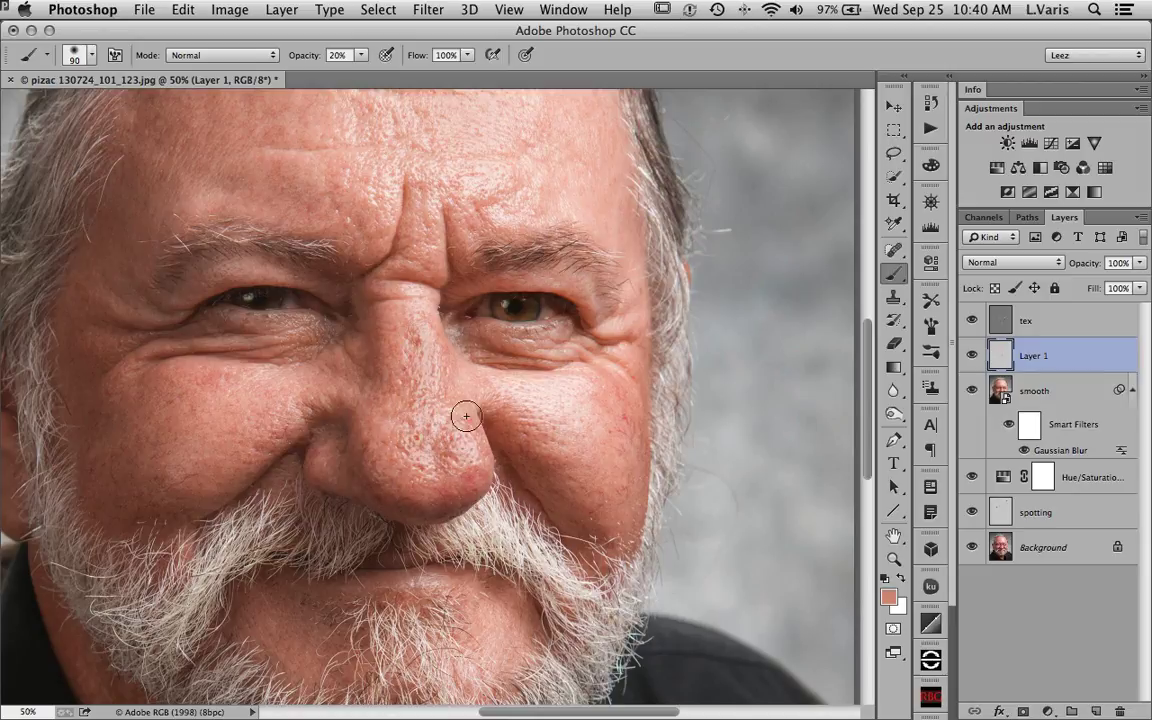
left_click(972, 358)
left_click(972, 358)
left_click(972, 358)
left_click(972, 358)
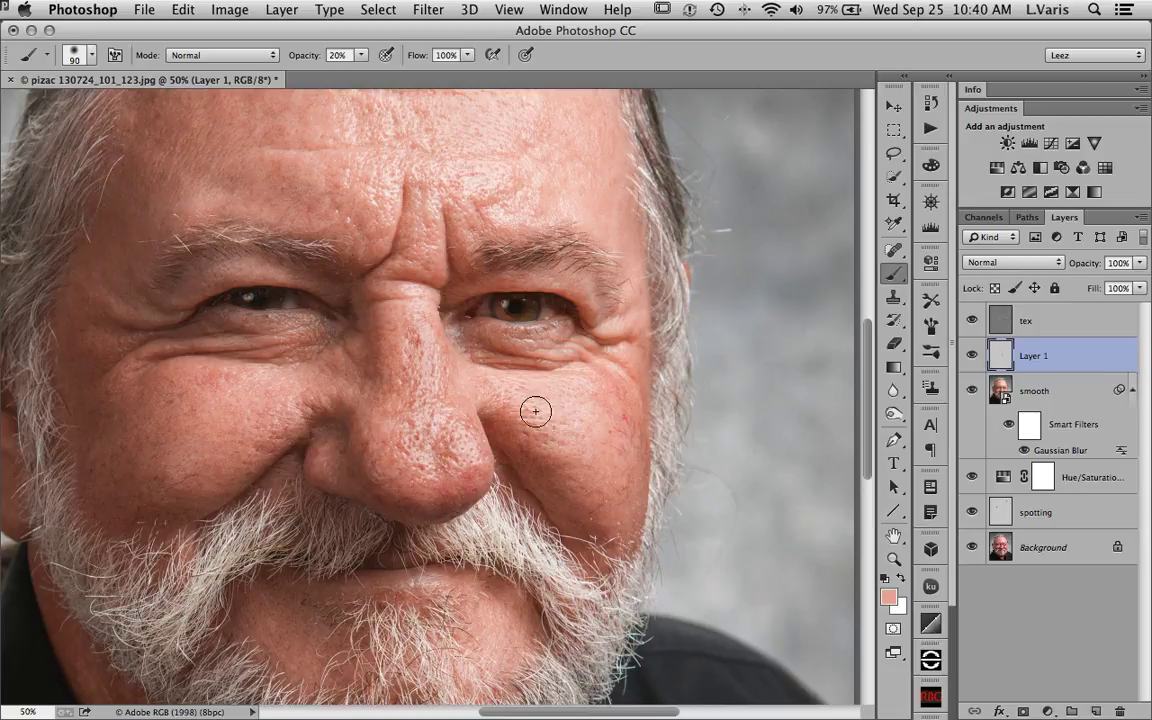
Step: At 30% opacity, paint the forehead with brow-red and cheek-pink samples, checking Layer 1's effect
key("3")
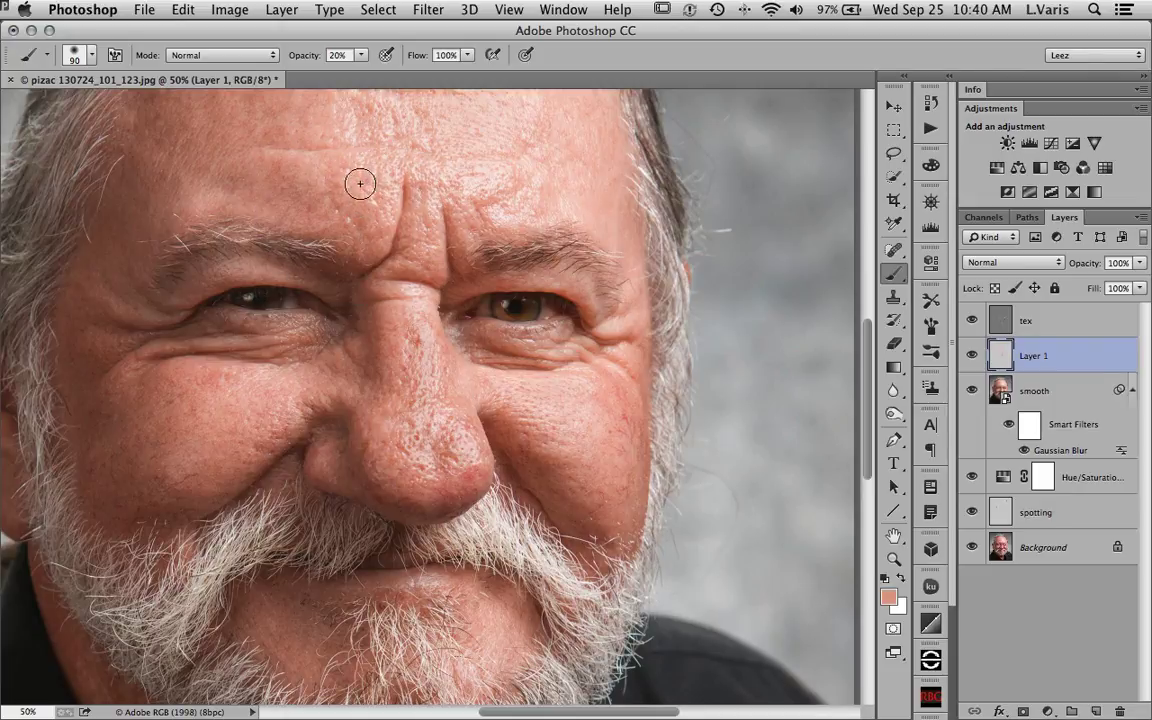
left_click_drag(376, 177, 379, 283)
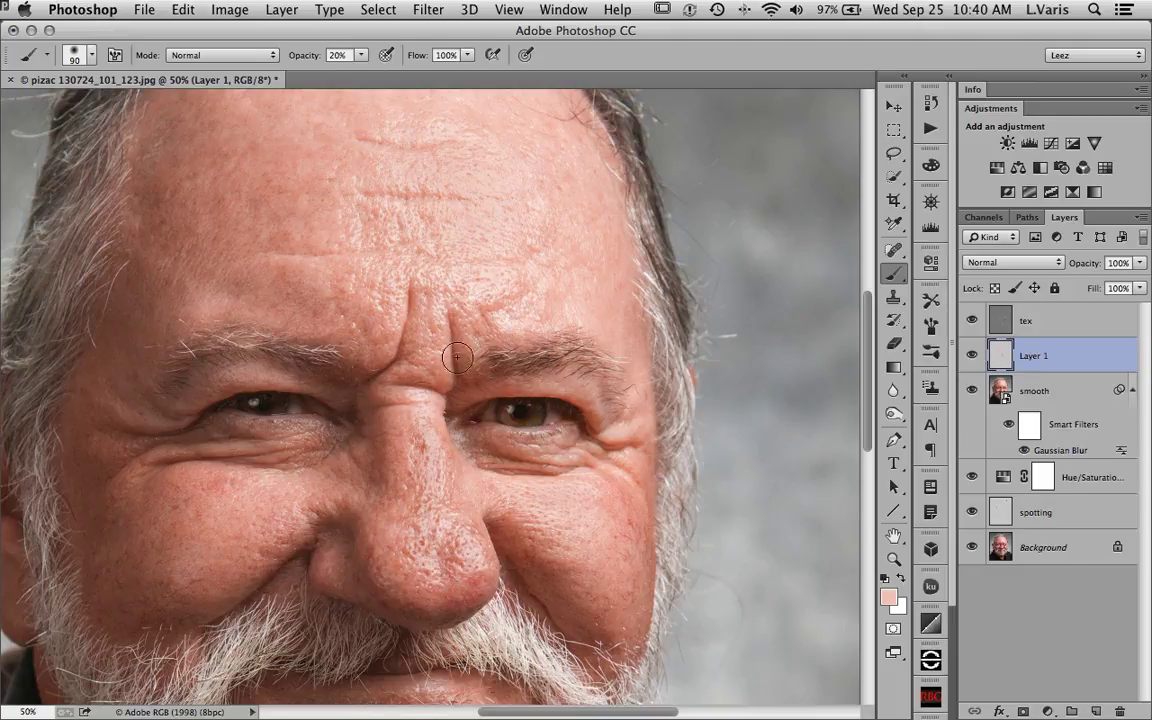
left_click(391, 421, "alt")
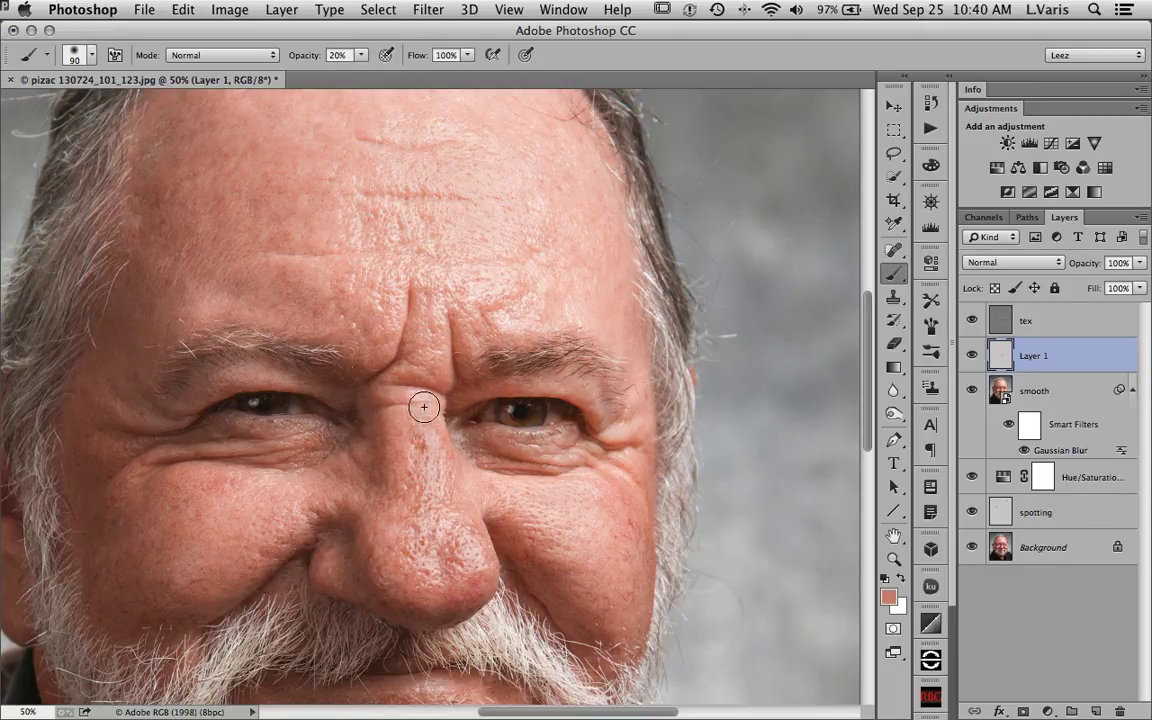
left_click(613, 506, "alt")
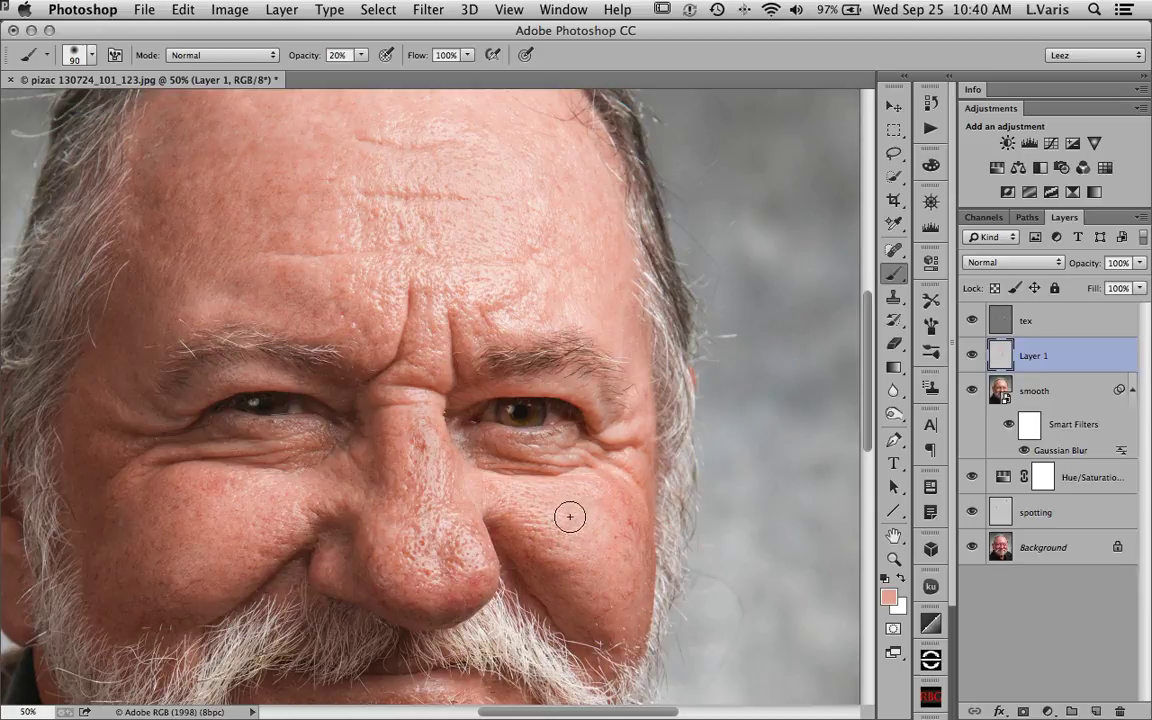
left_click(972, 356)
left_click(972, 356)
left_click(972, 356)
left_click(972, 356)
left_click(972, 356)
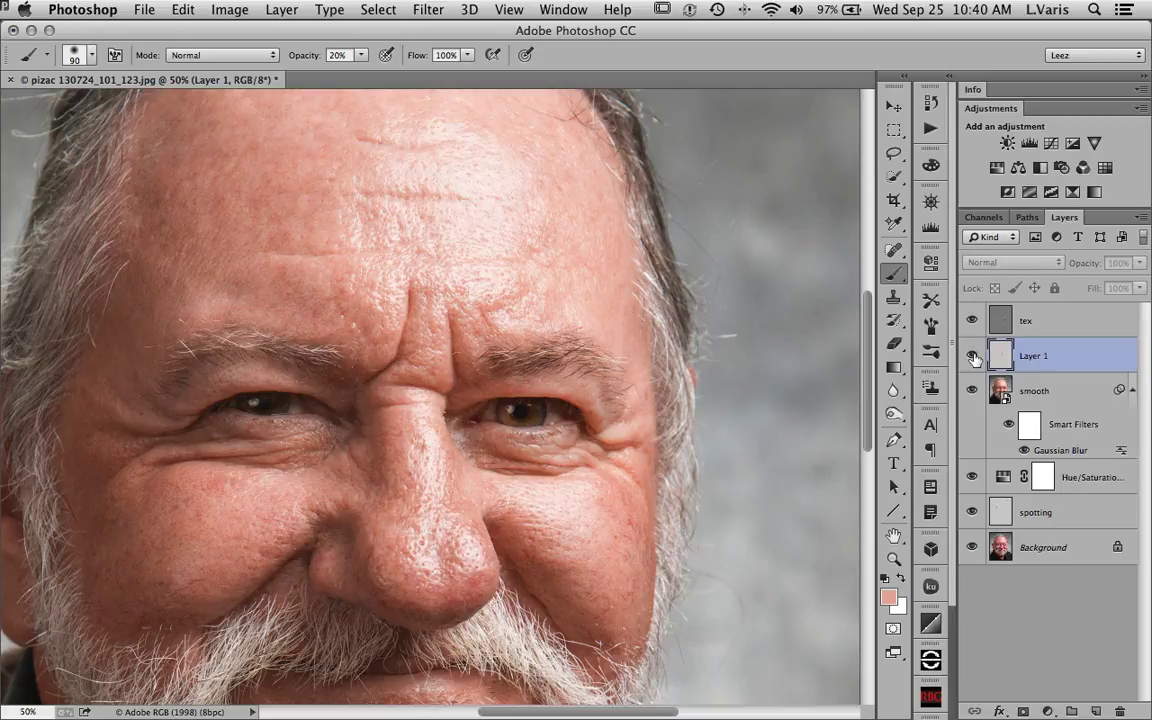
left_click(972, 356)
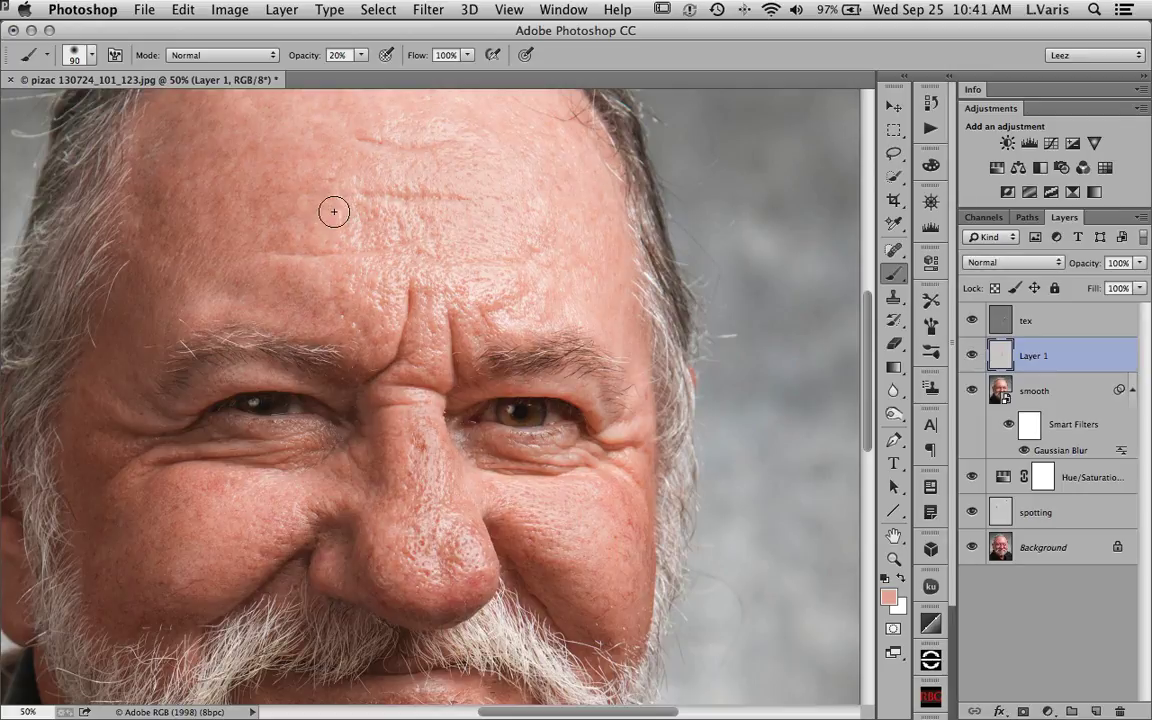
Step: Enlarge the brush for broad forehead painting and compare, leaving Layer 1 visible
key("bracketright")
key("bracketright")
key("bracketright")
key("bracketright")
key("bracketright")
key("bracketright")
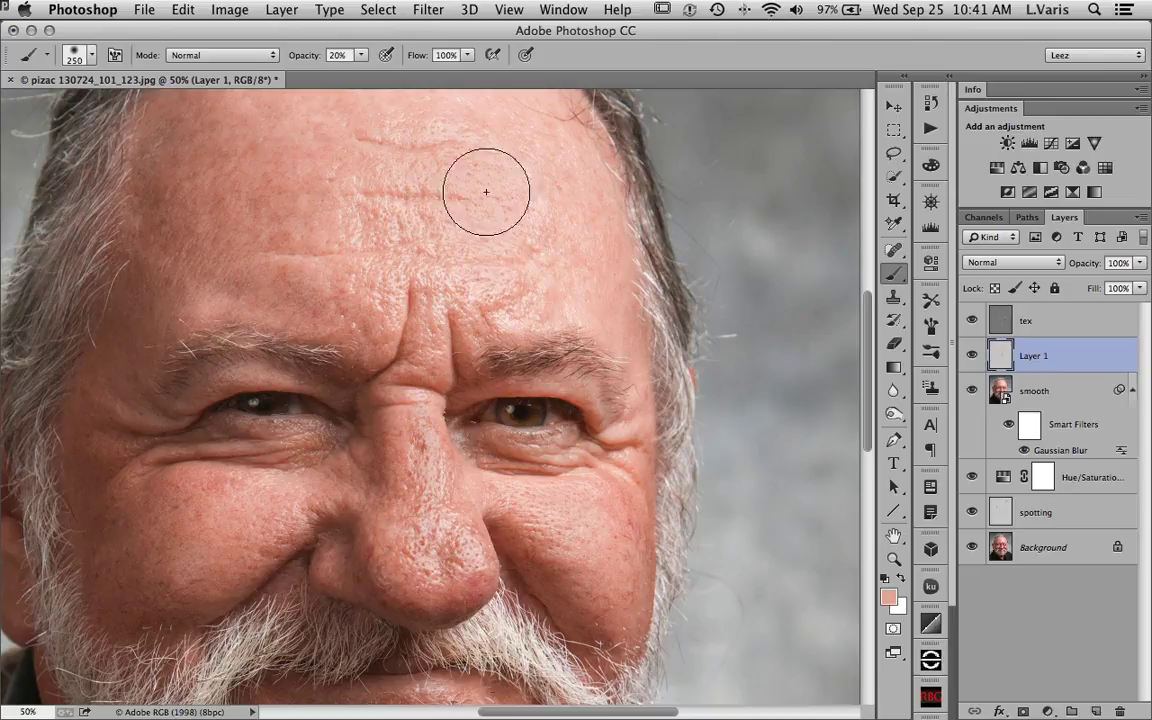
left_click(972, 356)
left_click(972, 356)
left_click(972, 356)
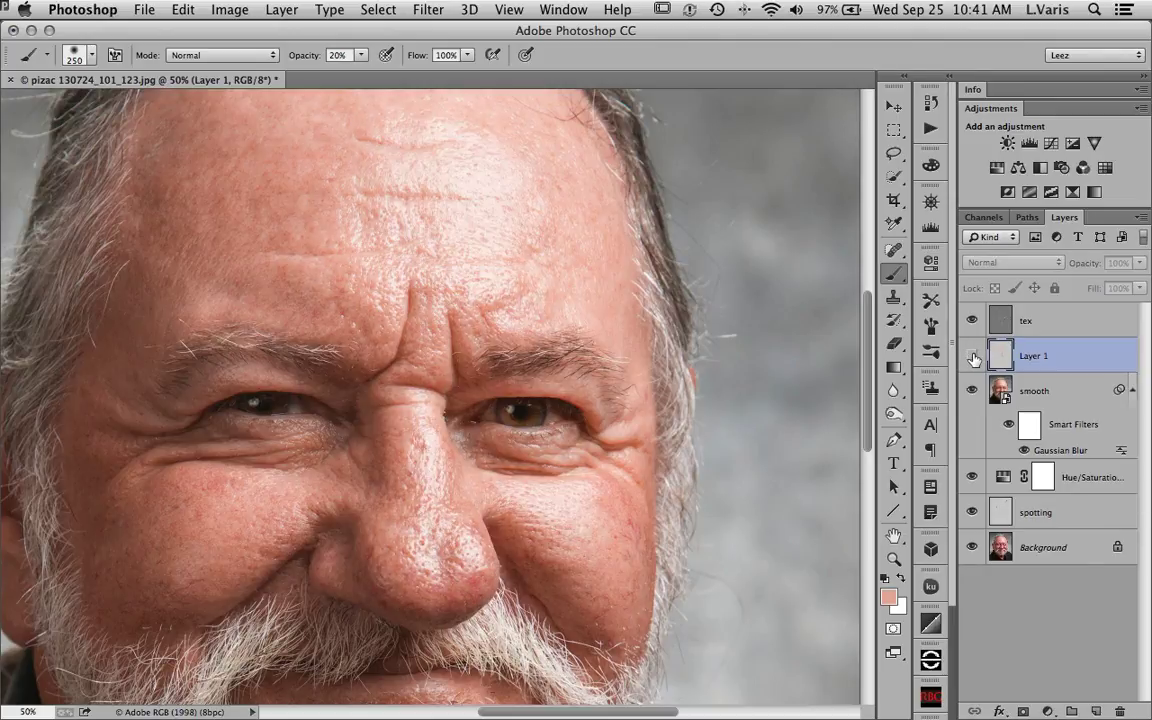
left_click(972, 356)
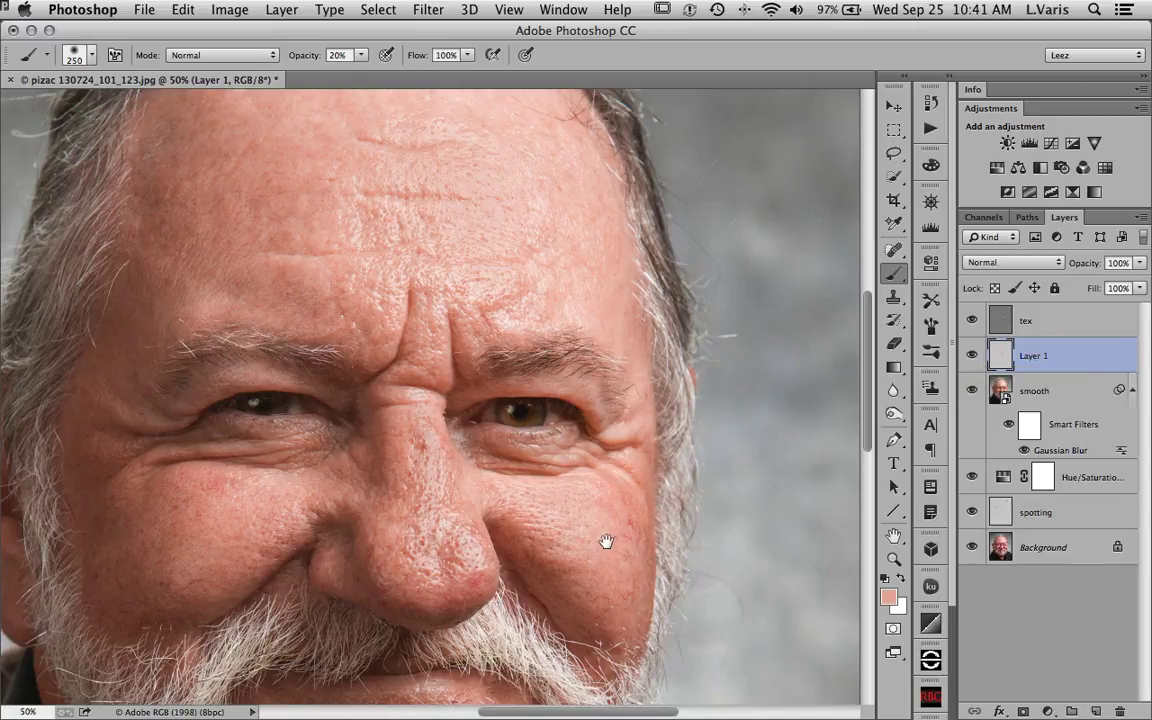
left_click_drag(606, 541, 678, 329)
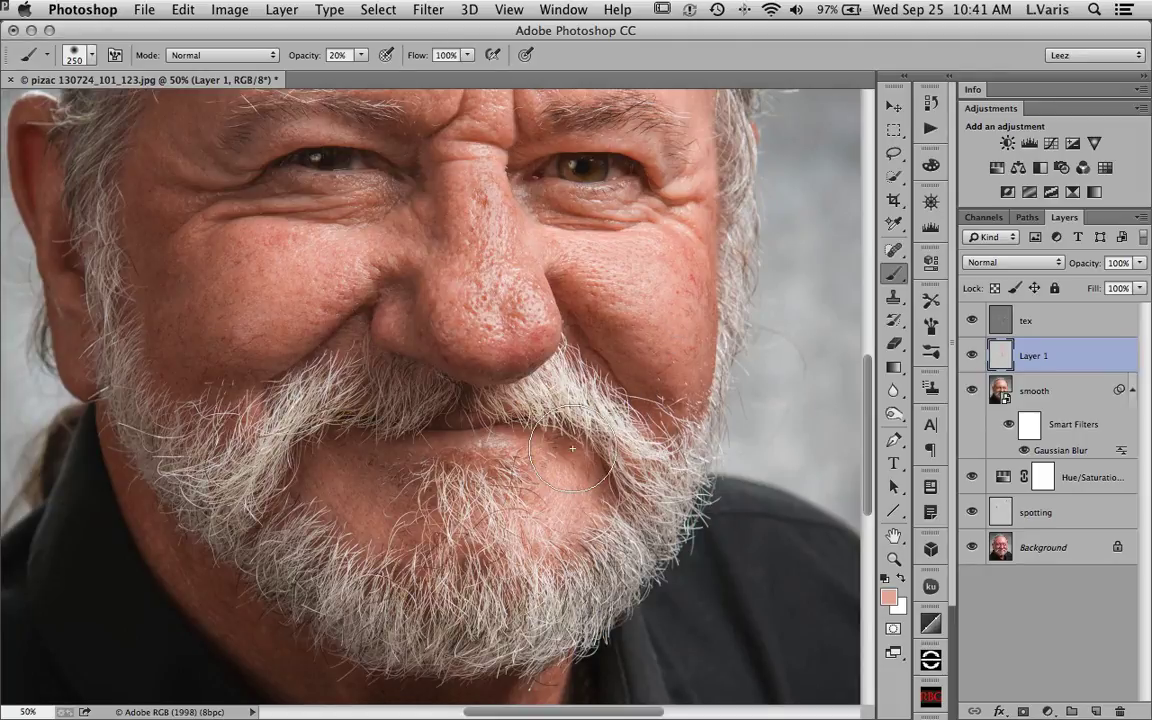
Step: Zoom in on the mouth and beard and sample a dark reddish brown with a smaller brush
key("super+minus")
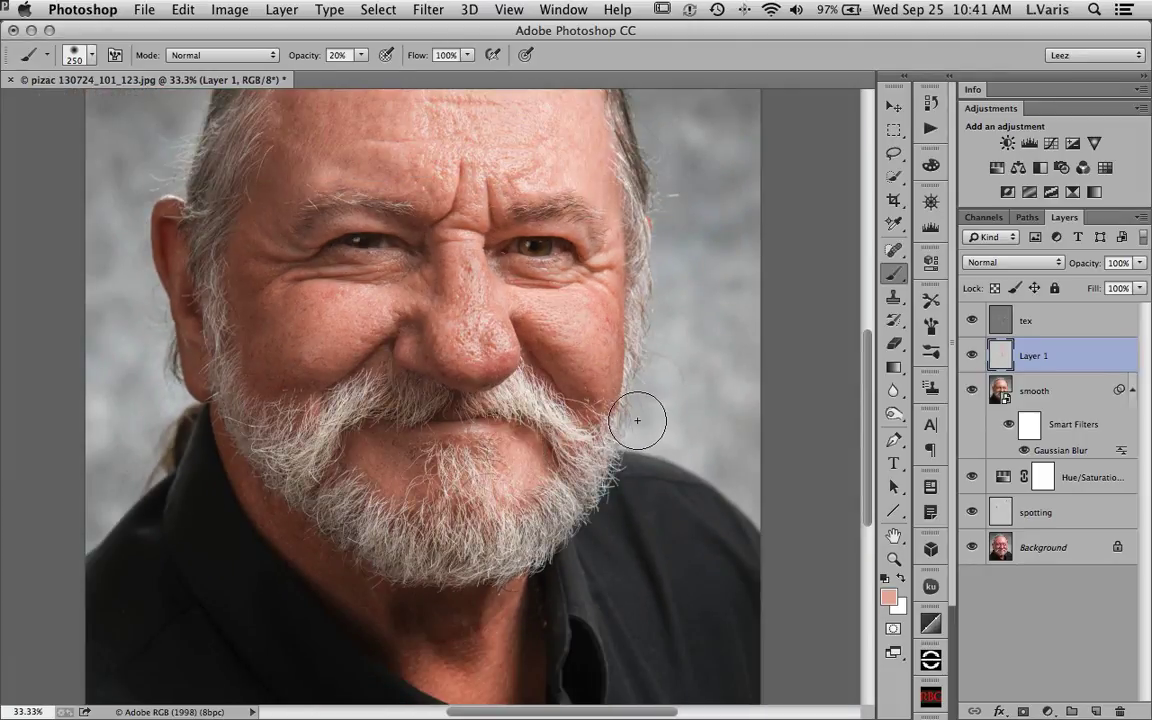
key("super+minus")
left_click_drag(585, 414, 451, 526)
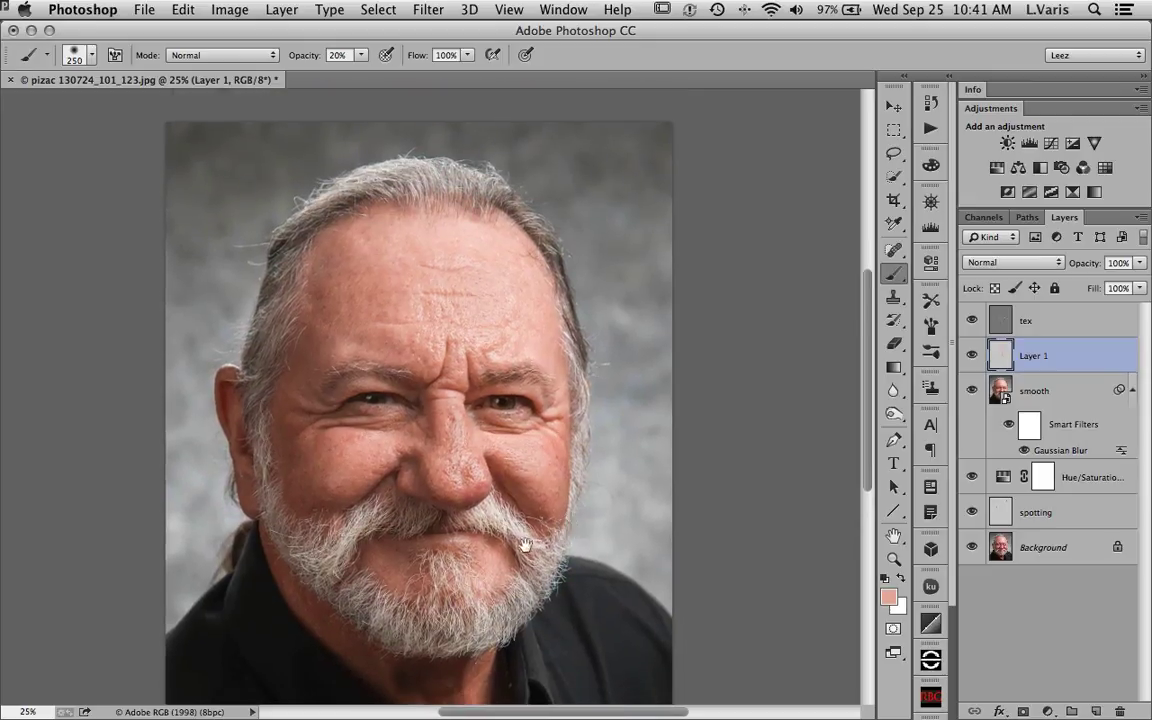
left_click(443, 541)
left_click(443, 541)
left_click(443, 541)
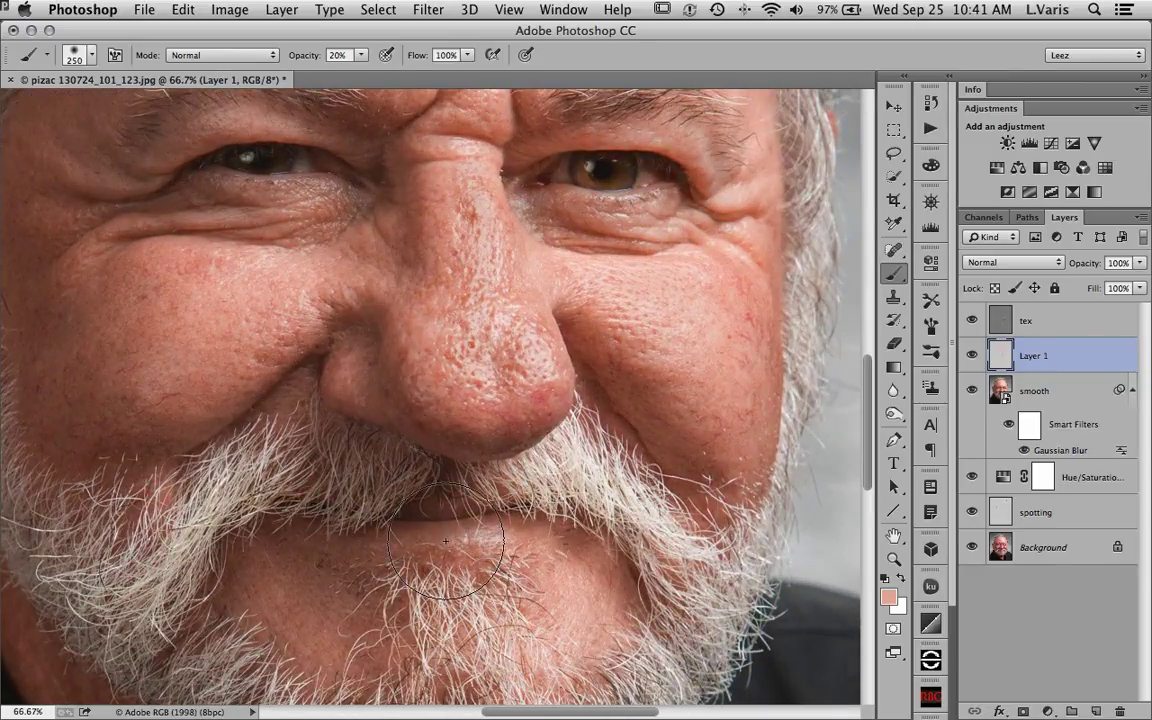
key("bracketleft")
key("bracketleft")
key("bracketleft")
key("bracketleft")
key("bracketleft")
key("bracketleft")
key("bracketleft")
key("bracketleft")
key("bracketleft")
left_click(446, 489, "alt")
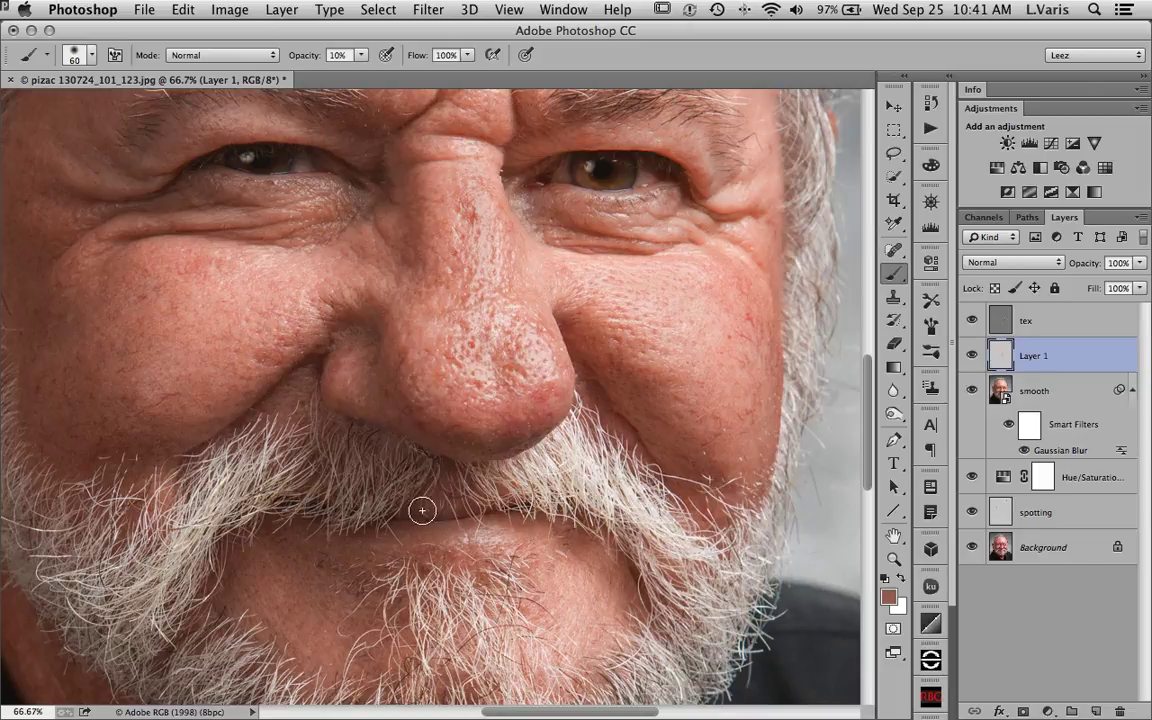
Step: Compare the face with and without Layer 1 at full view, then zoom into the neck
left_click(970, 358)
left_click(970, 358)
left_click(970, 358)
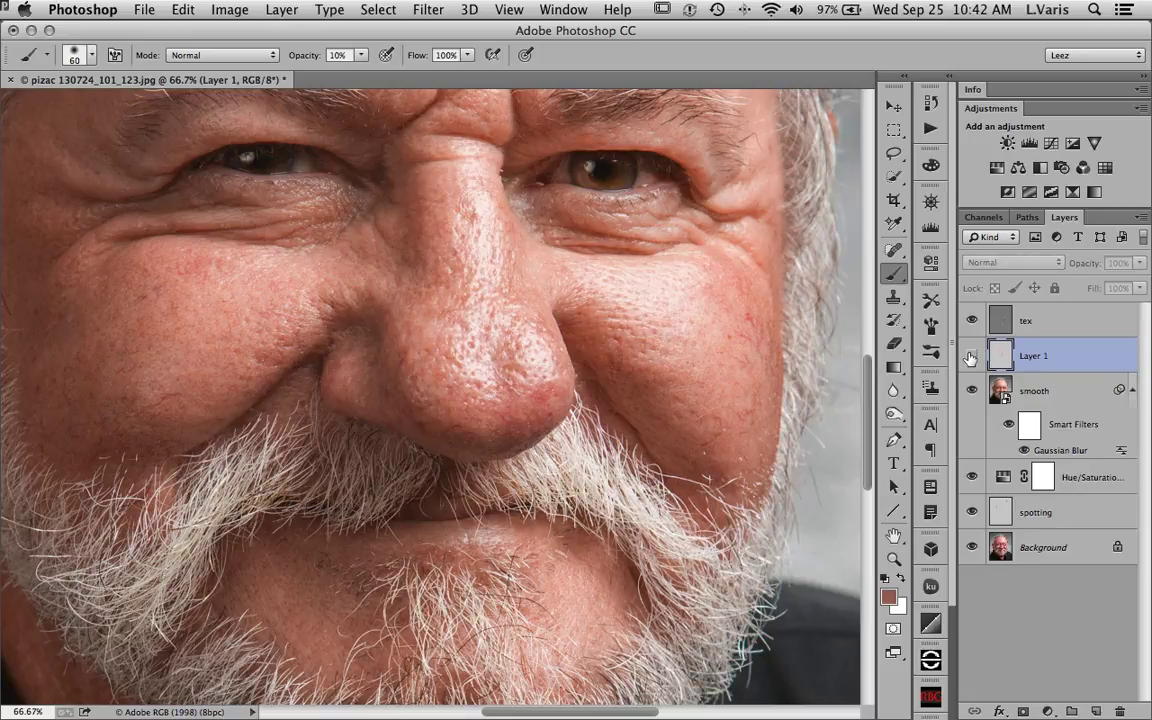
left_click(970, 358)
key("super+0")
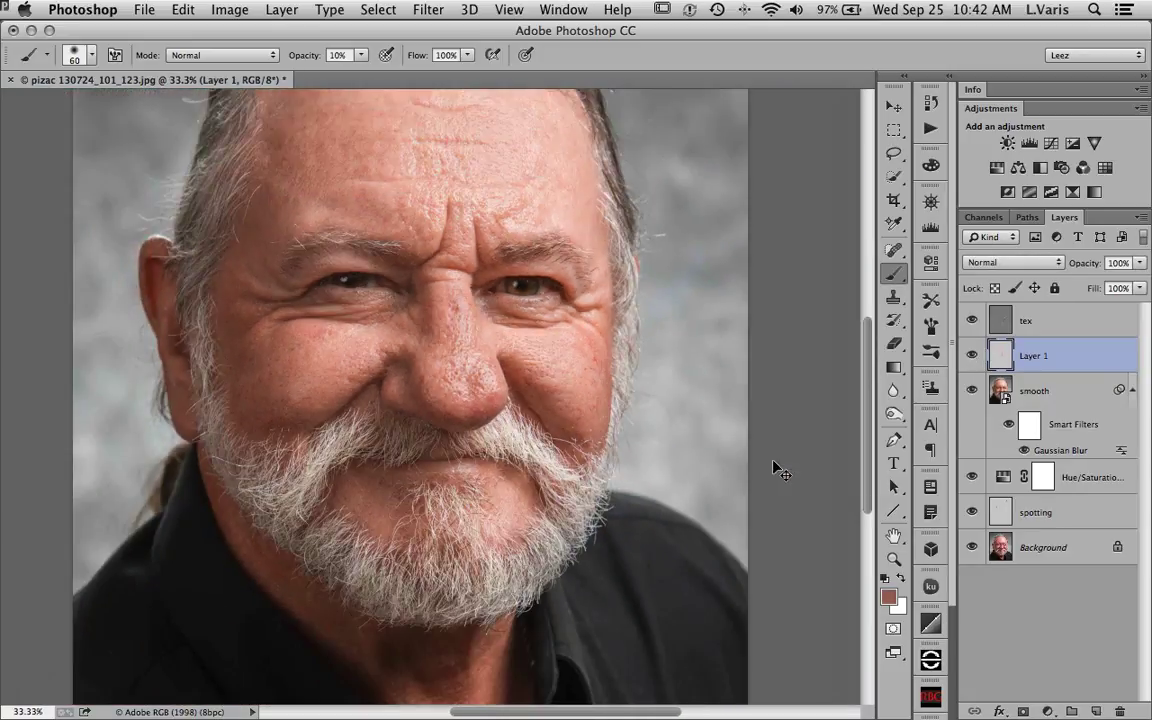
left_click_drag(550, 517, 532, 562)
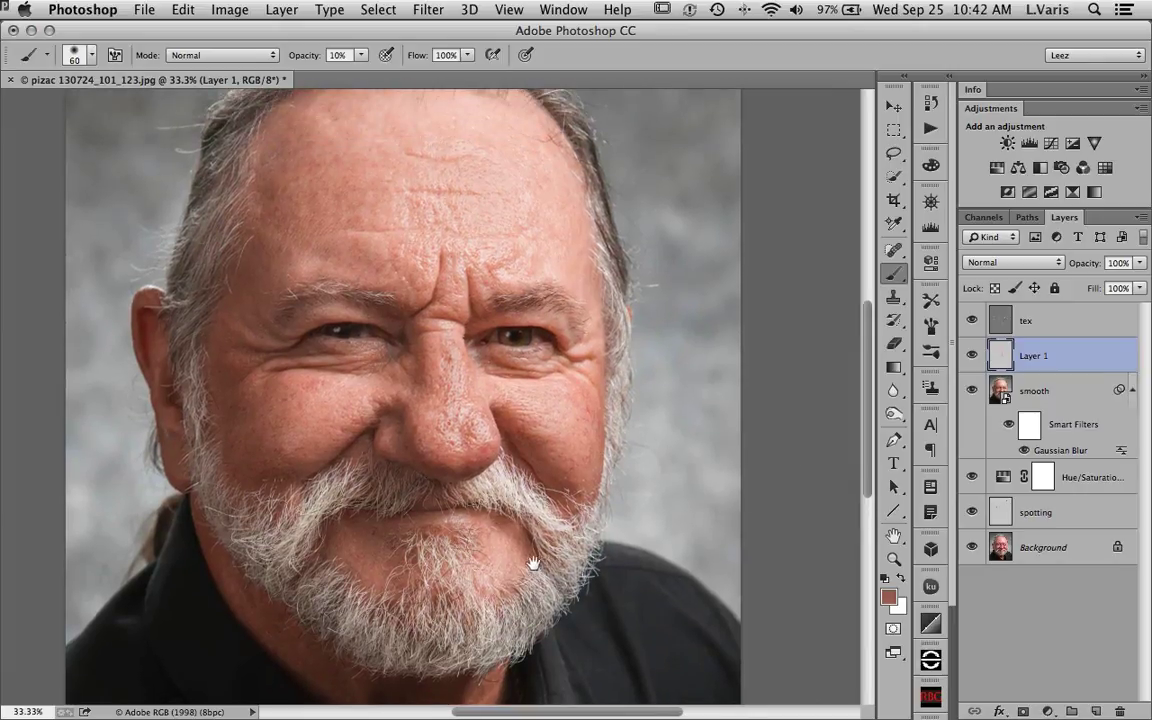
left_click(972, 355)
left_click(972, 355)
left_click_drag(445, 558, 457, 365)
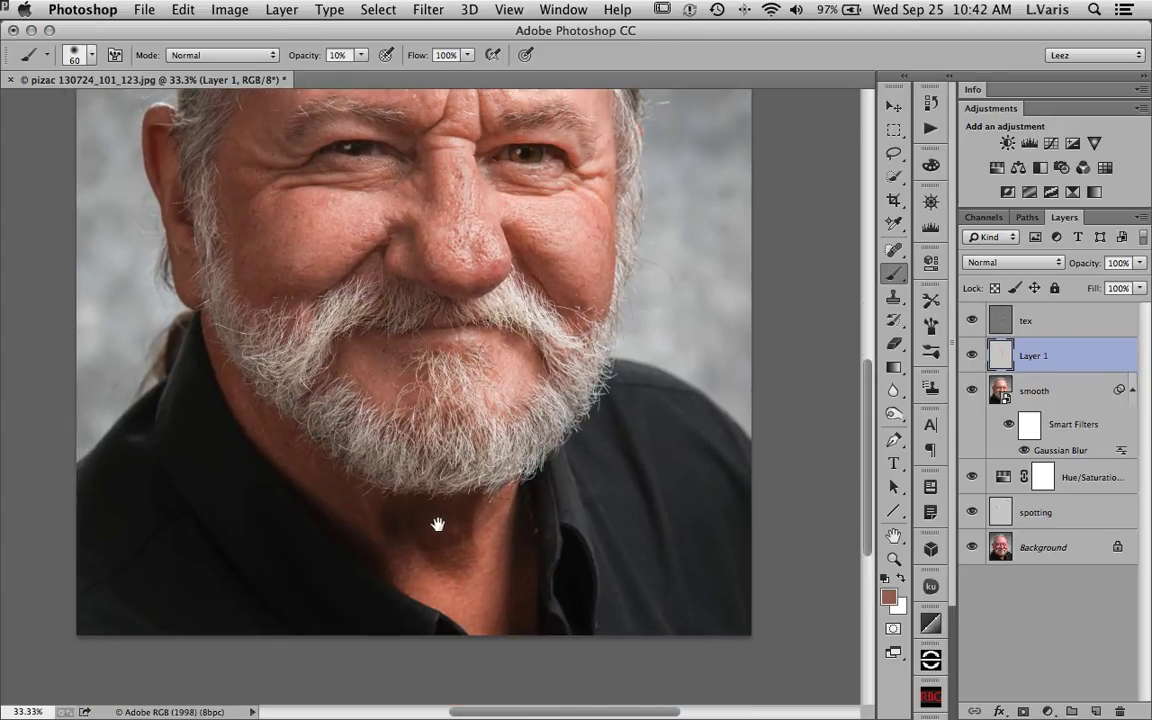
left_click(438, 526)
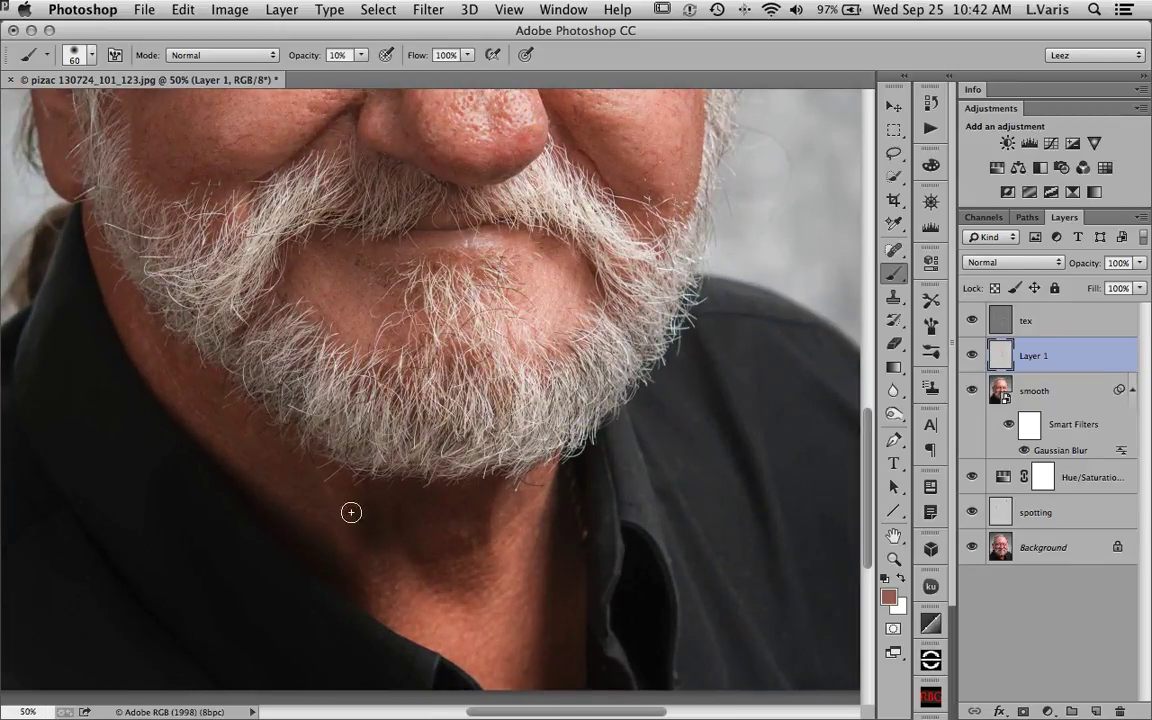
Step: Paint the neck with sampled brown and reddish tones at brush sizes 125, 100 and 70, then hide tex
left_click(301, 482, "alt")
key("bracketright")
key("bracketright")
key("bracketright")
key("bracketright")
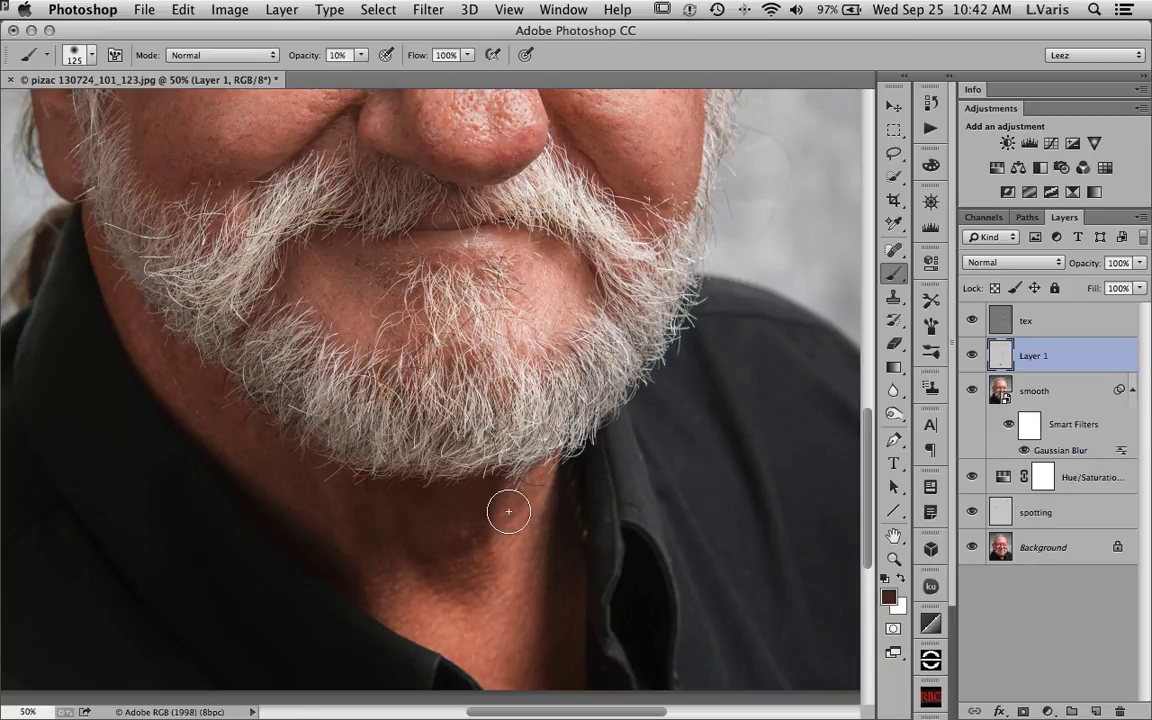
left_click(459, 459, "alt")
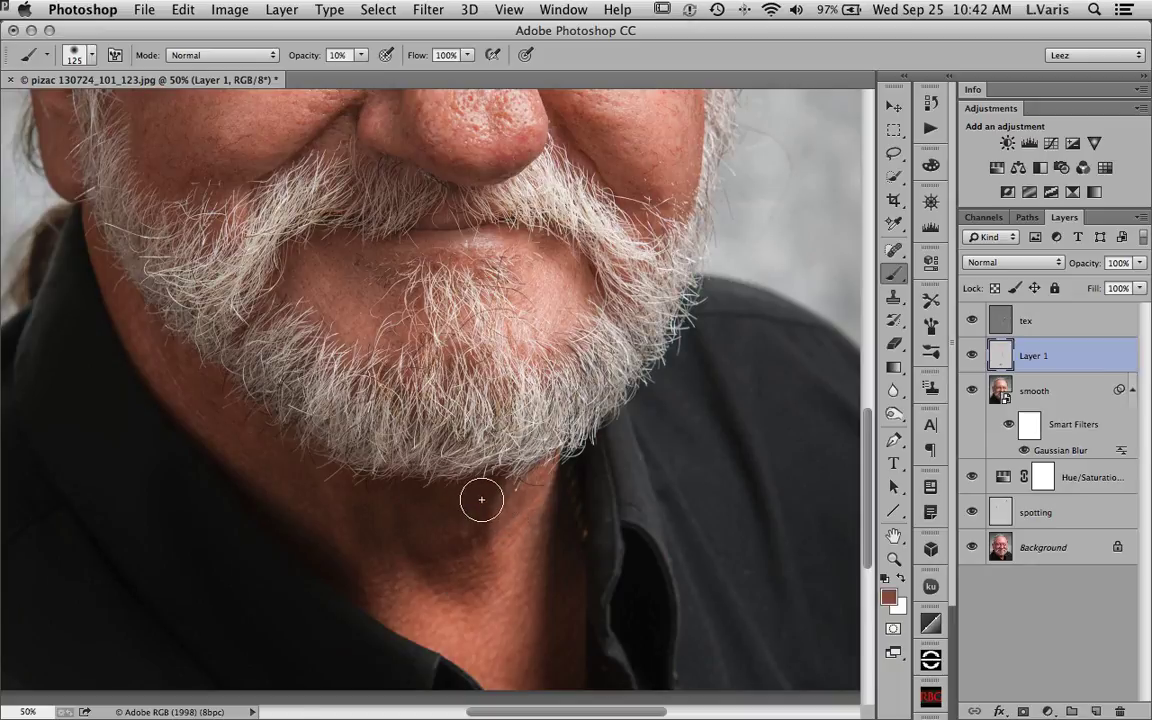
key("bracketleft")
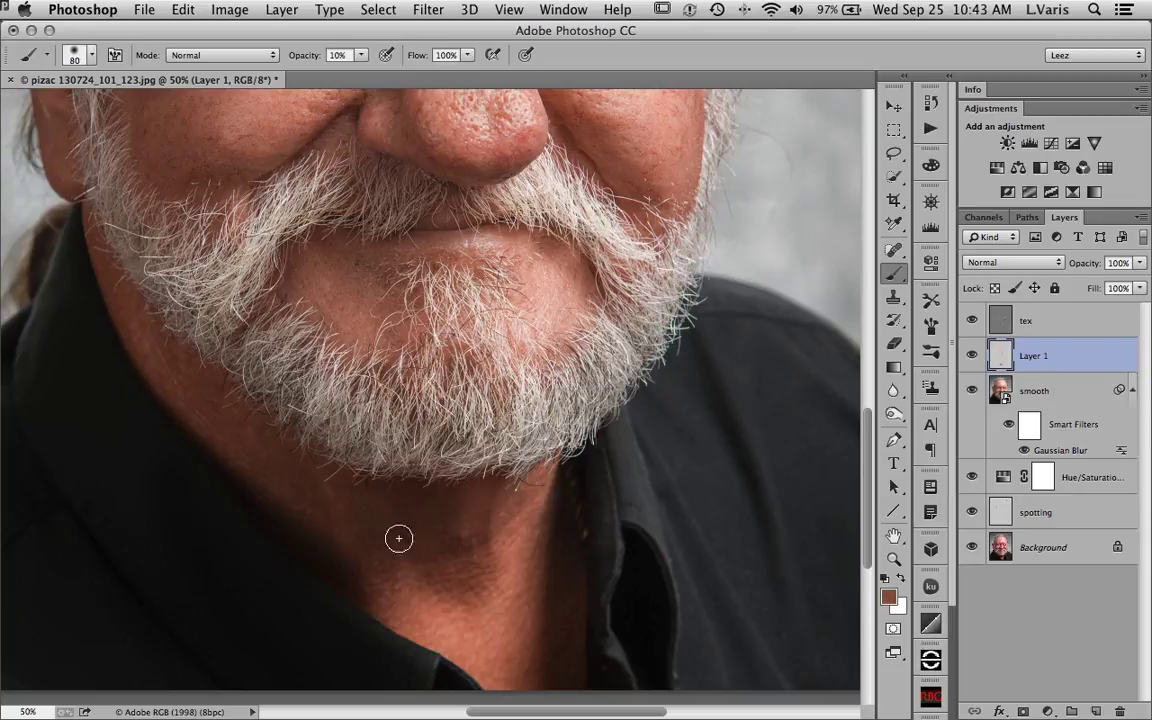
key("bracketleft")
key("bracketleft")
key("bracketleft")
key("bracketleft")
key("bracketleft")
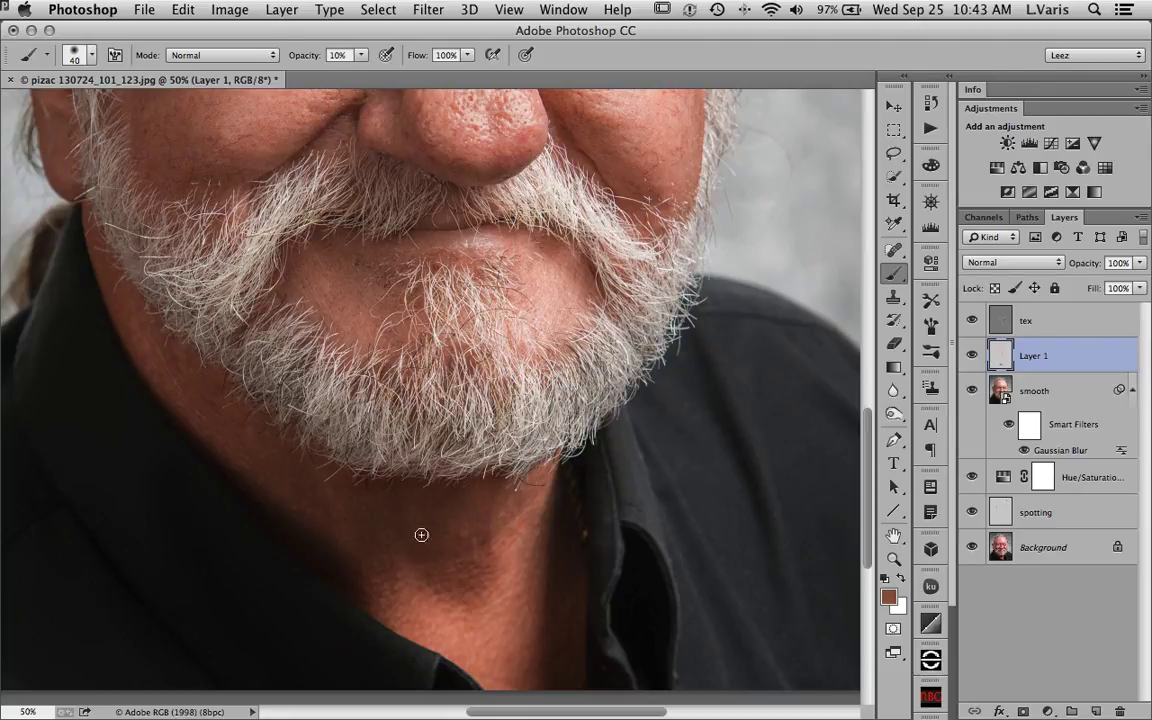
left_click(970, 321)
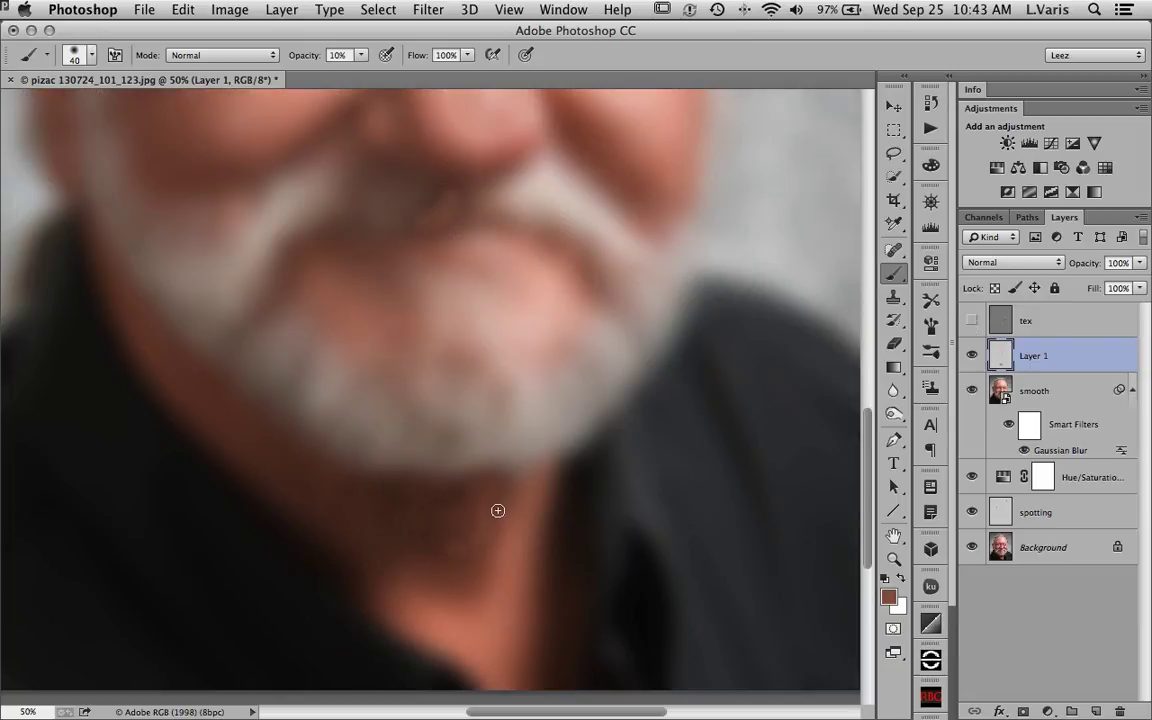
Step: Finish the neck with an 80-pixel brush, show tex again, and compare Layer 1 on the neck
key("bracketright")
key("bracketright")
key("bracketright")
key("bracketright")
left_click(971, 321)
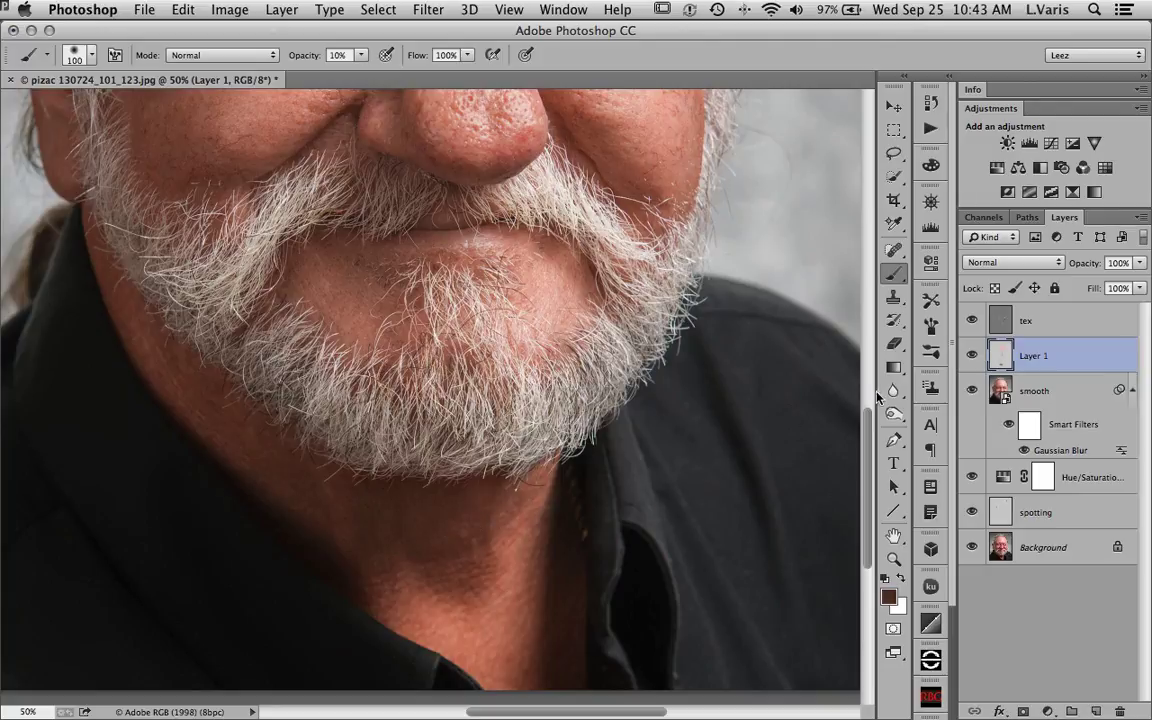
left_click(971, 357)
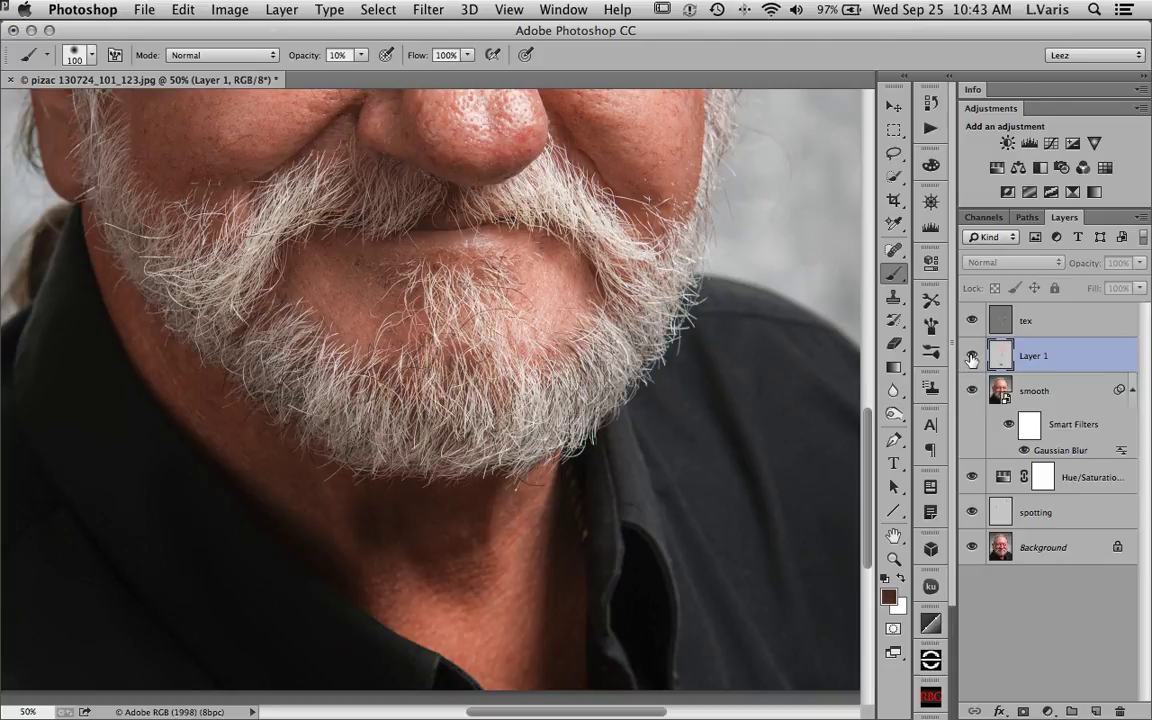
left_click(971, 358)
left_click(971, 358)
left_click(971, 358)
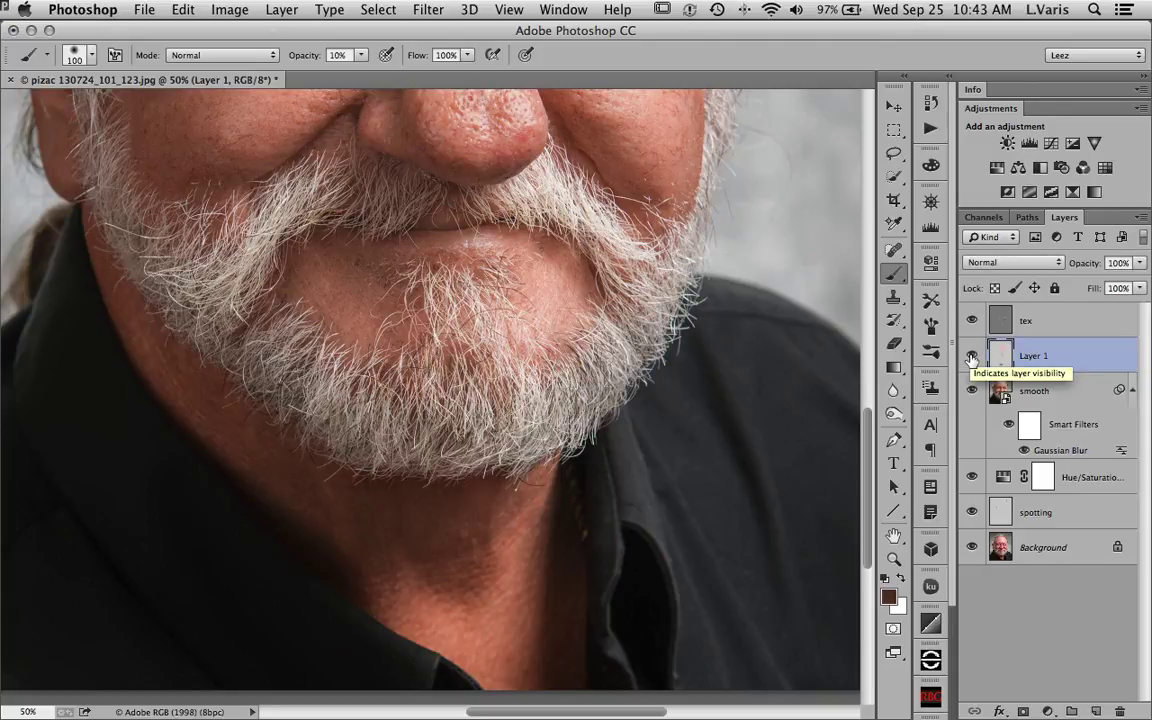
Step: Zoom out to the whole photo, zoom back in on the nose, and select the tex layer
key("super+minus")
left_click_drag(648, 419, 651, 617)
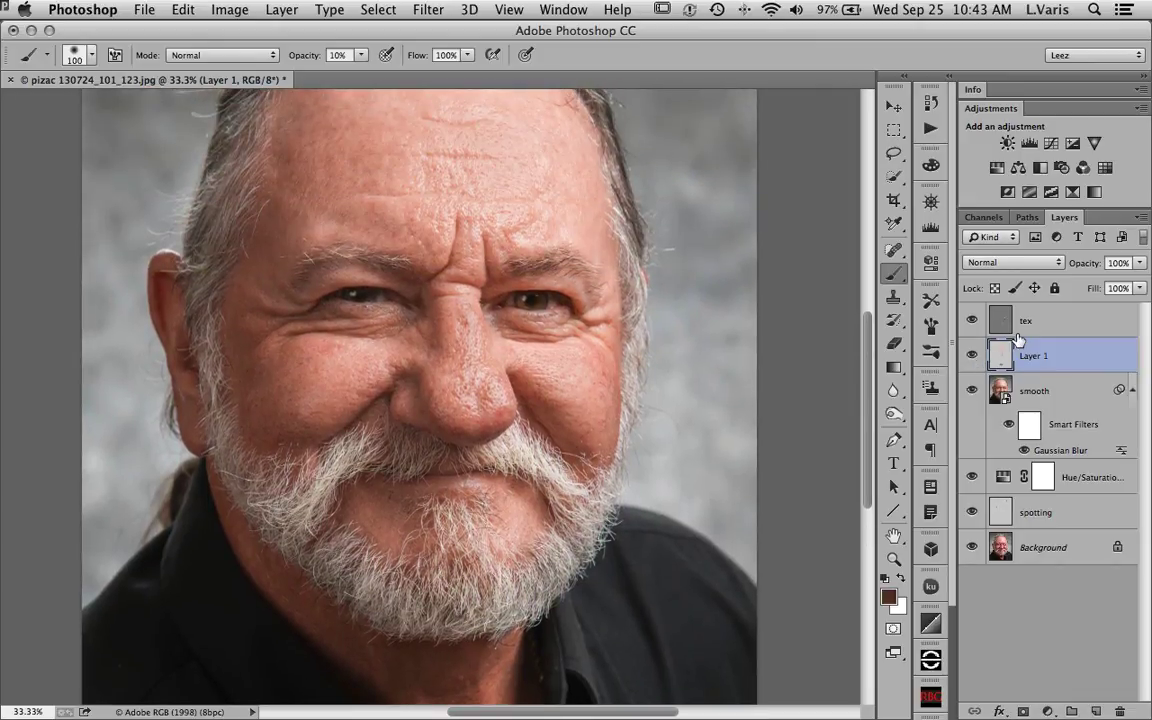
key("super+minus")
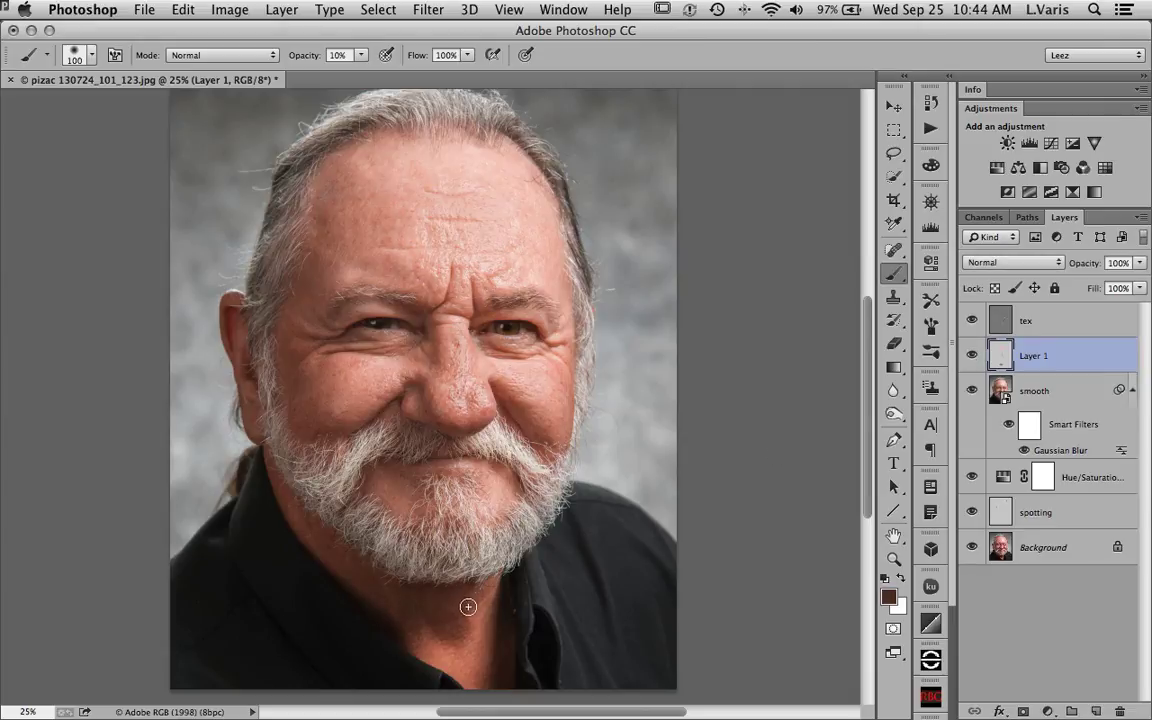
left_click(437, 428)
left_click(437, 428)
left_click_drag(437, 428, 442, 472)
left_click(413, 459)
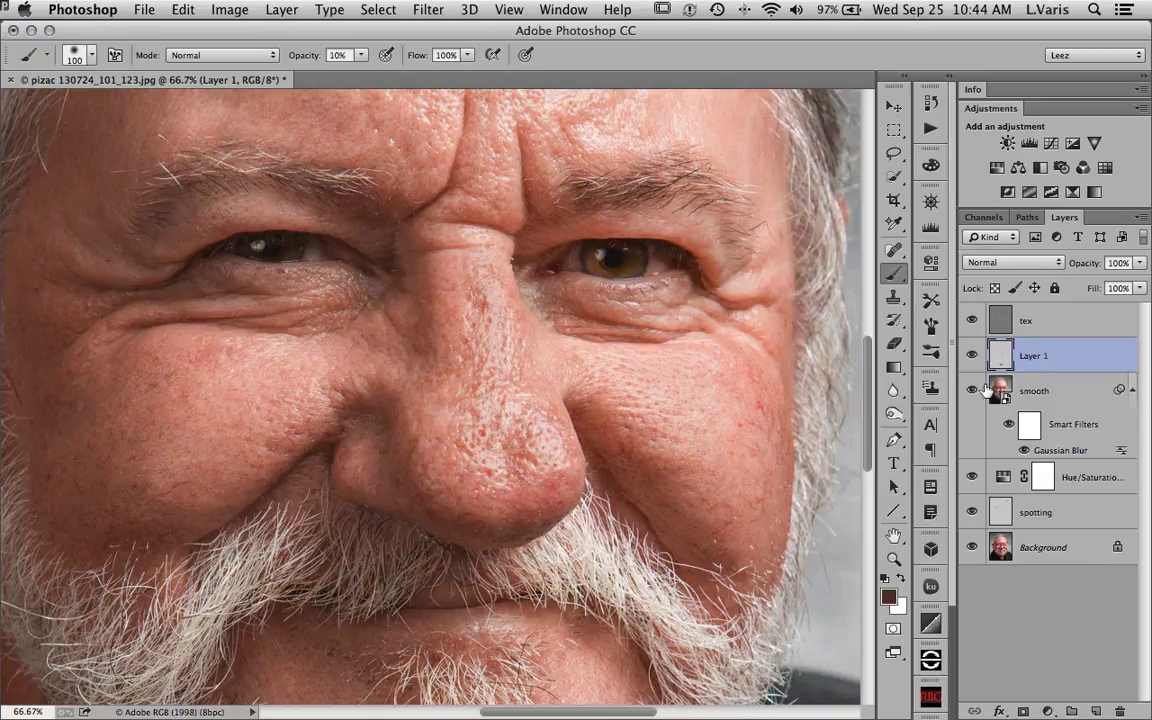
left_click(1003, 322)
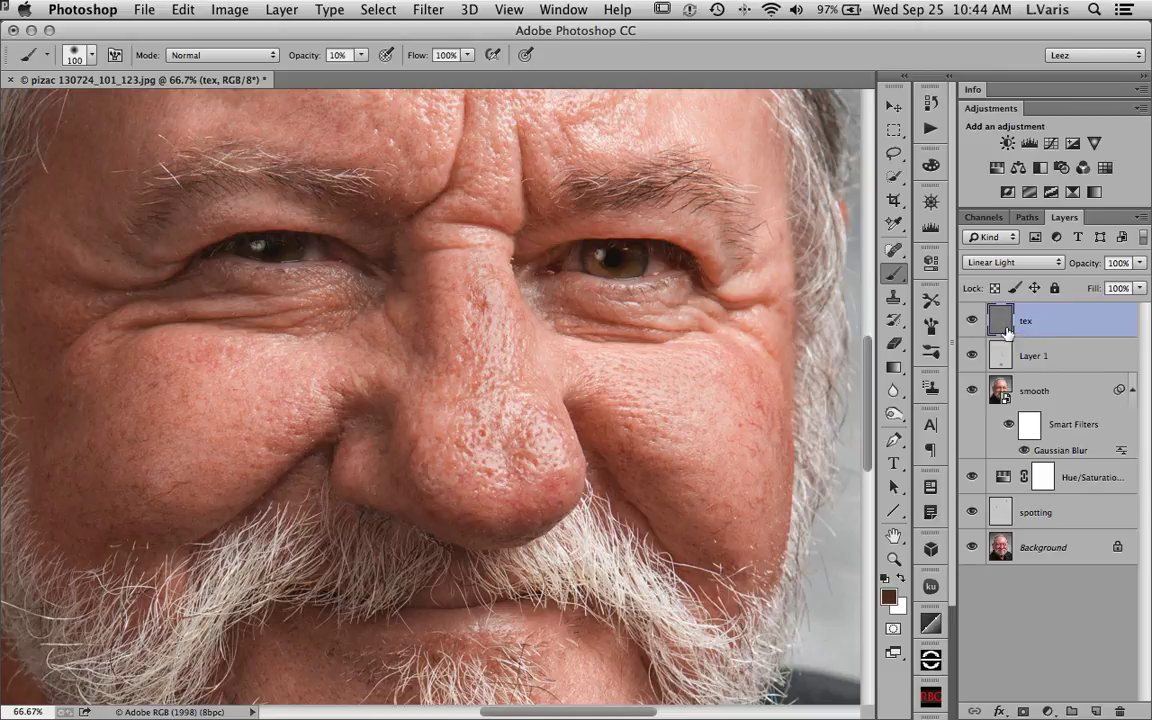
Step: Add a new layer clipped to tex and name it ret
key("super+alt+shift+n")
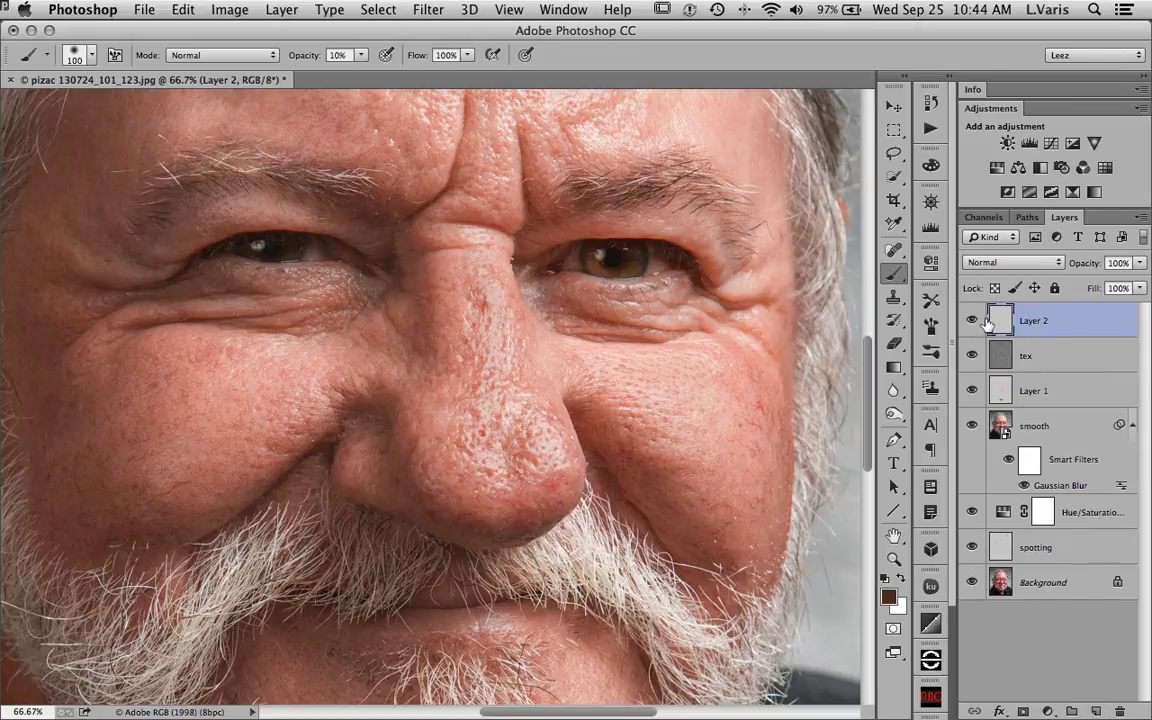
left_click_drag(1004, 337, 1004, 330)
left_click(1000, 337, "alt")
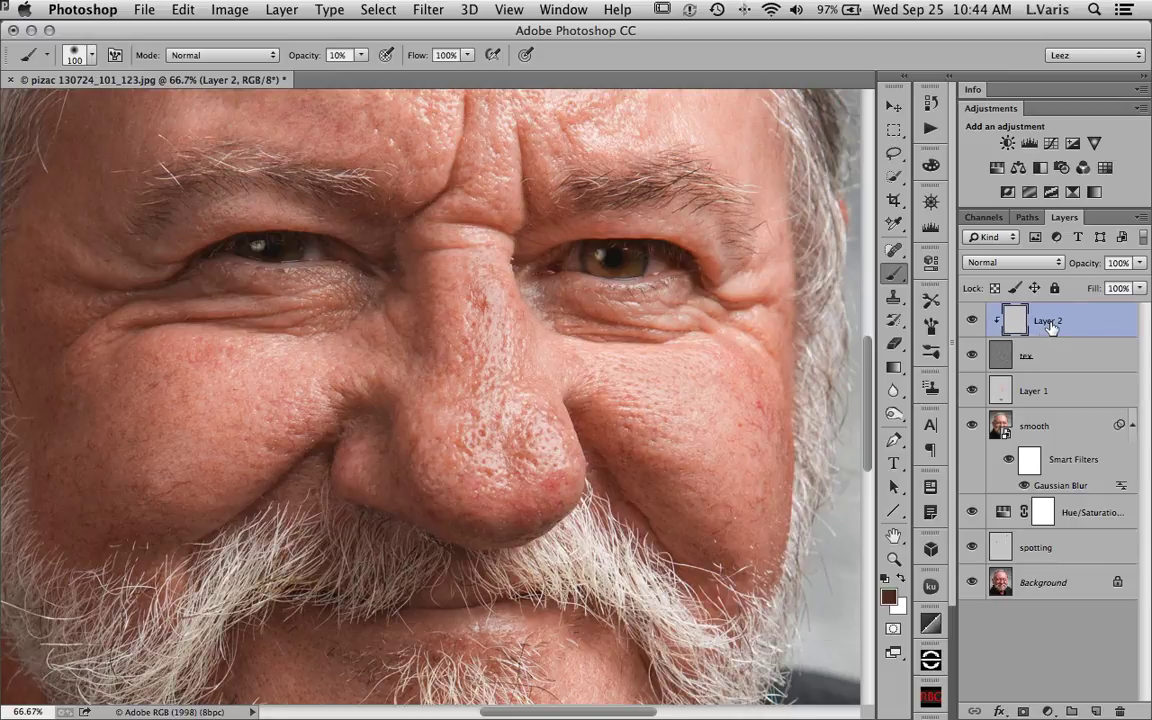
double_click(1049, 322)
type("ret")
Step: Rename Layer 1 to re-color and set the ret layer's blend mode to Soft Light
double_click(1035, 391)
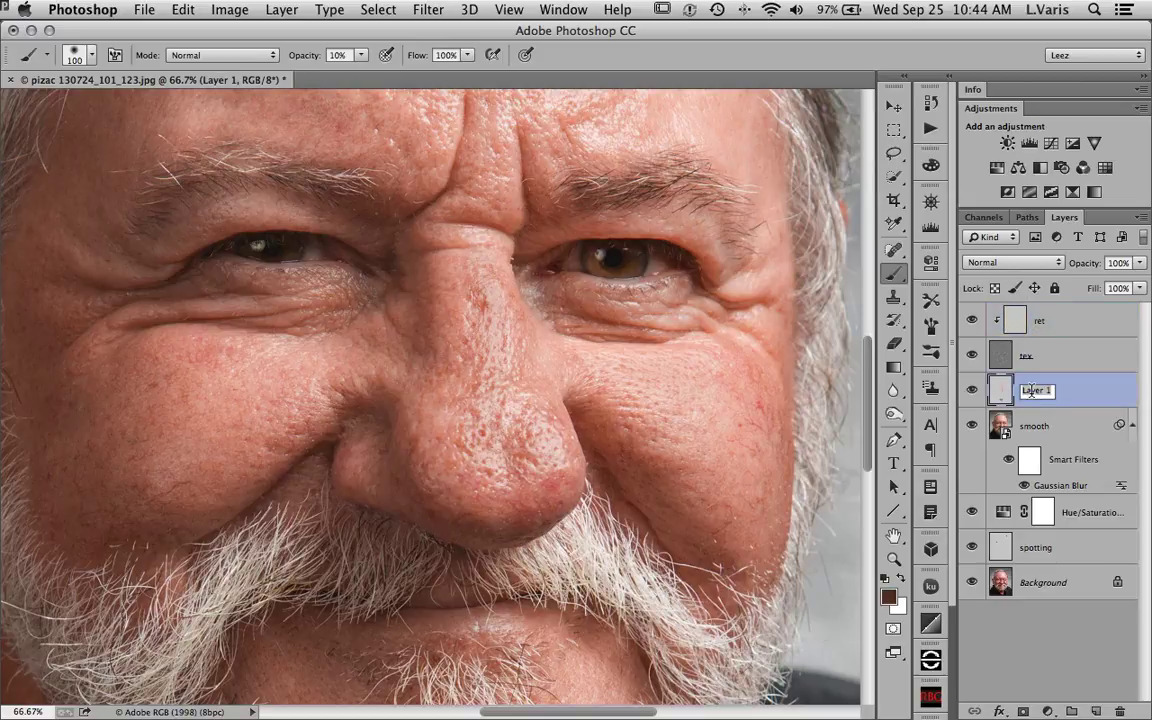
type("lor")
key("Return")
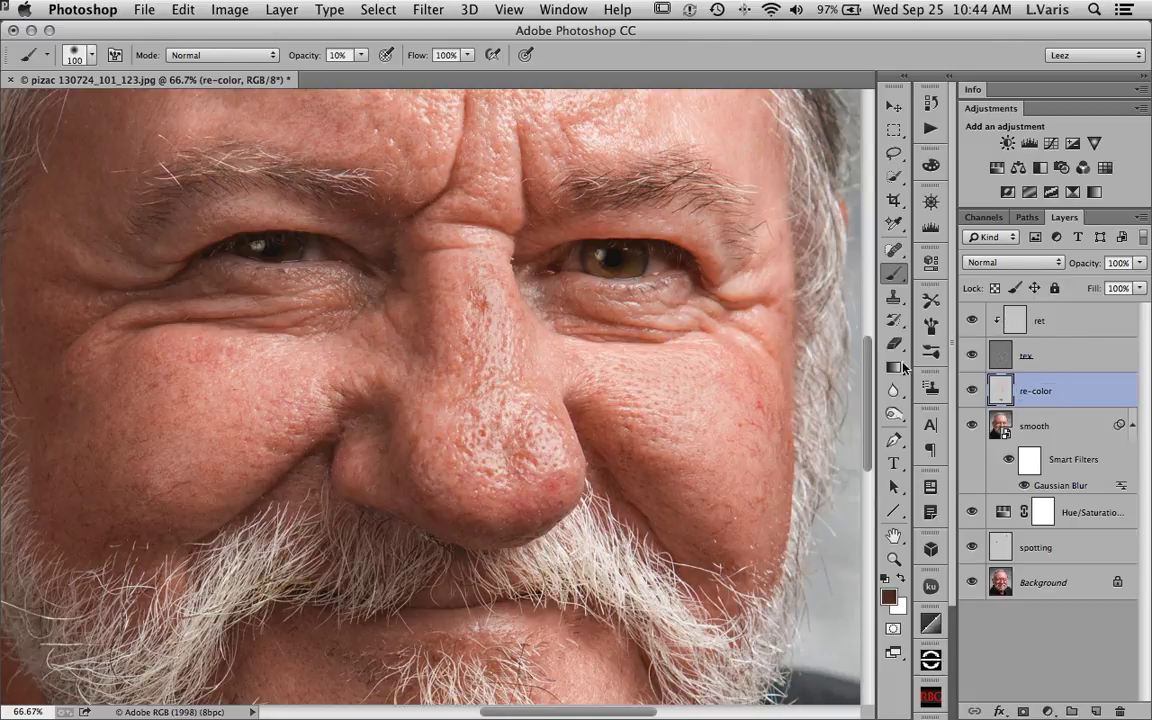
left_click(1015, 318)
left_click(1015, 266)
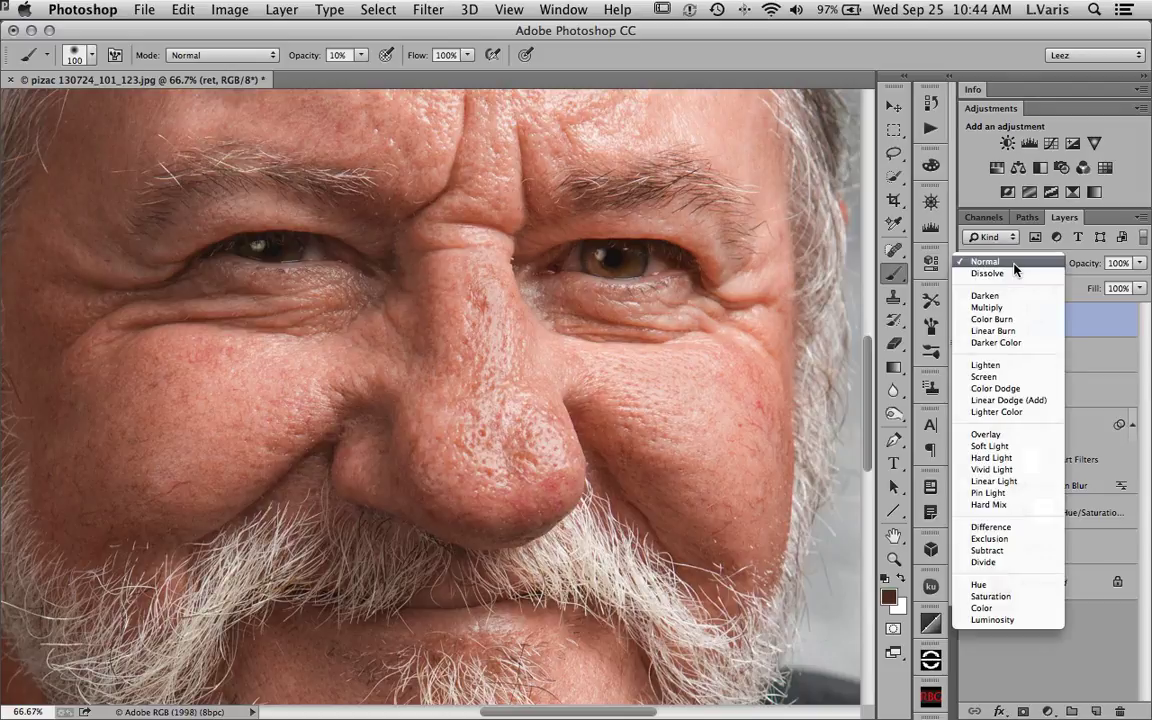
left_click(1012, 447)
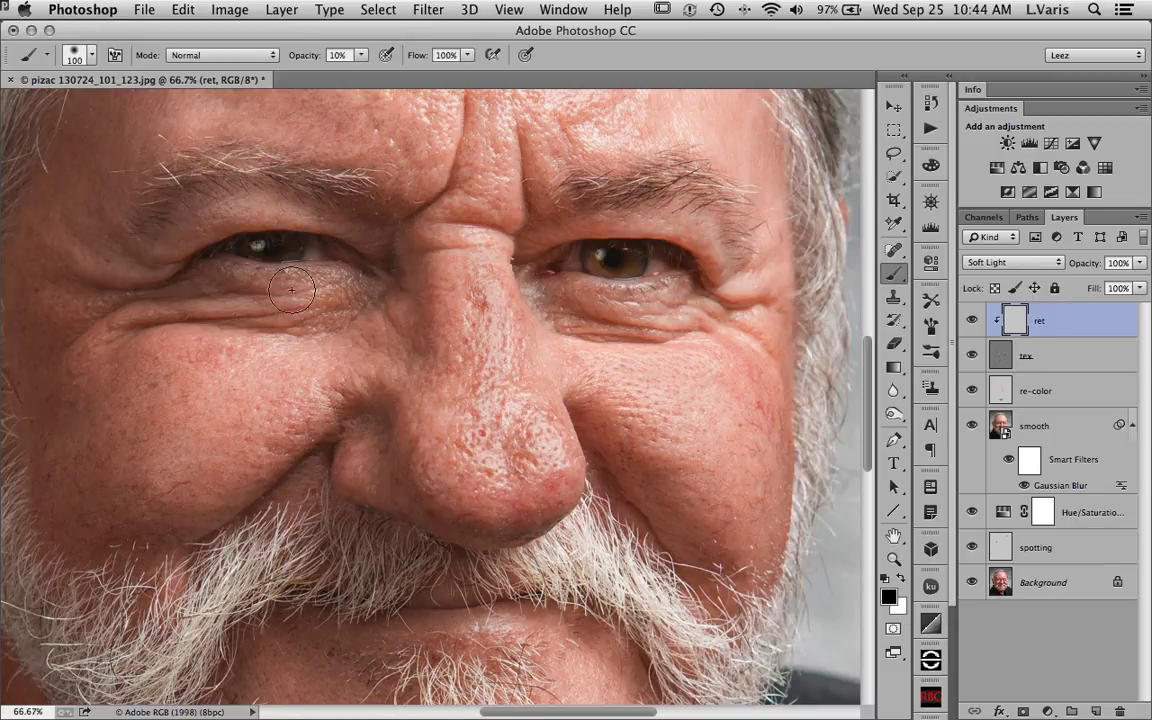
Step: Set a white 9-pixel brush at 5% opacity, zoomed to 100% on the nose
left_click(361, 56)
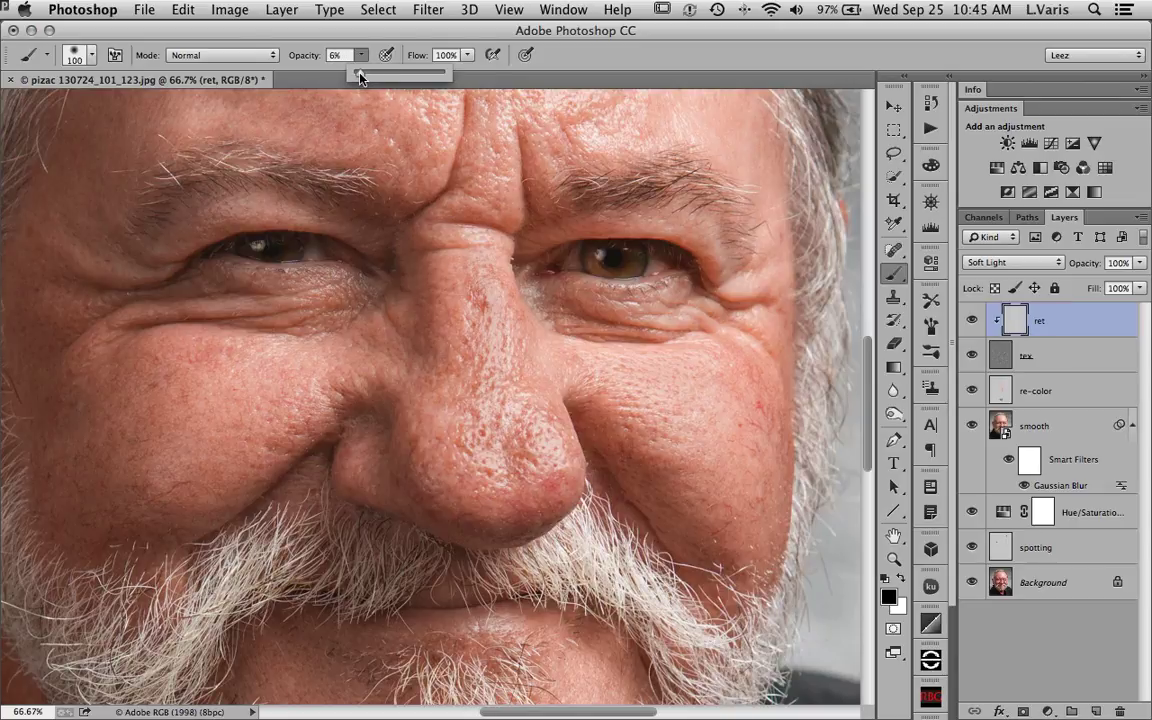
left_click(529, 44)
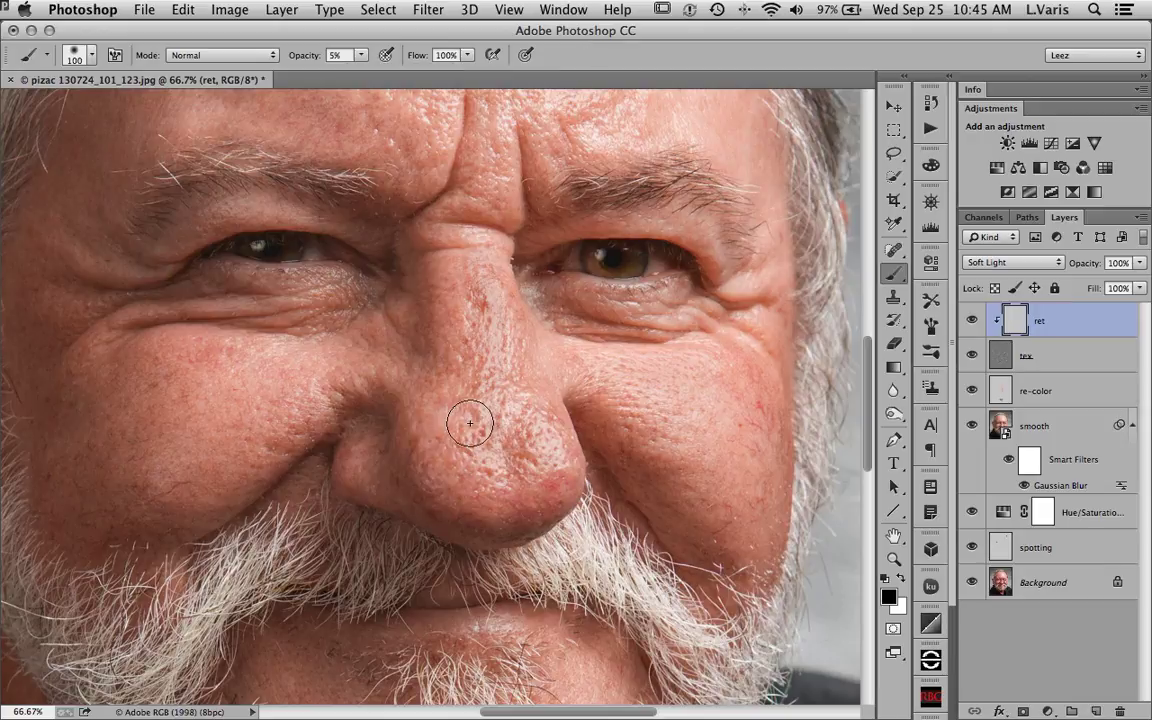
key("bracketleft")
key("bracketleft")
key("bracketleft")
key("bracketleft")
key("bracketleft")
key("bracketleft")
key("bracketleft")
key("bracketleft")
key("bracketleft")
left_click(903, 577)
left_click(466, 366, "ctrl")
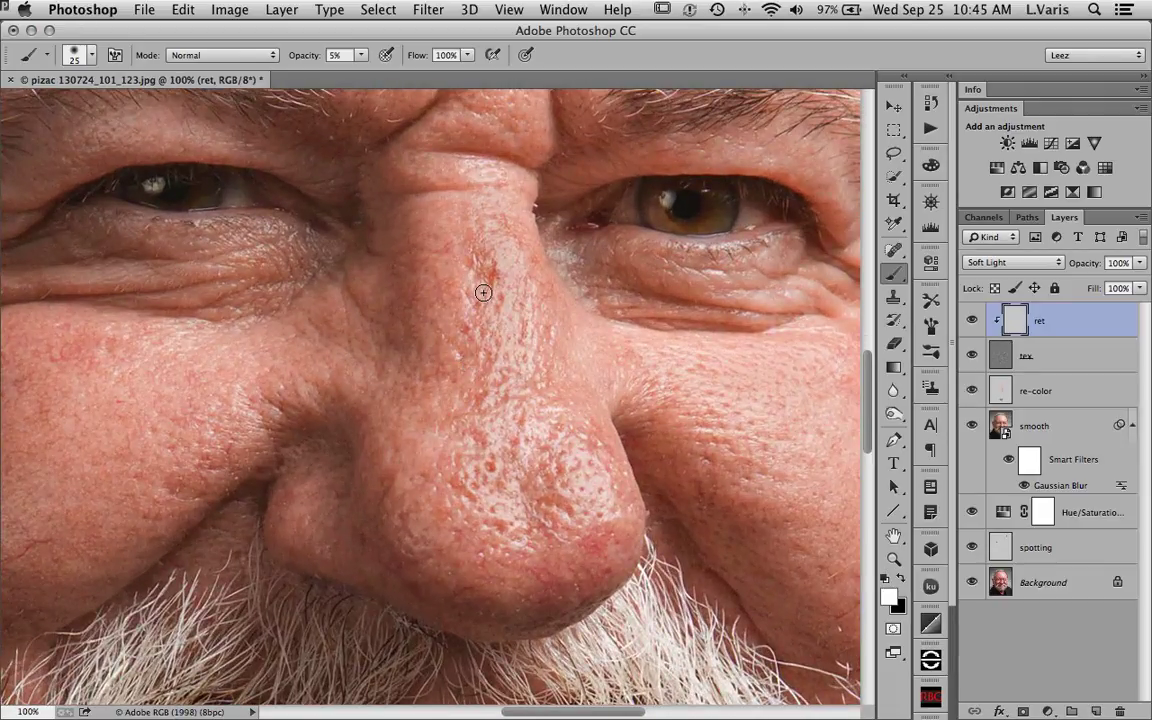
key("bracketleft")
key("bracketleft")
key("bracketleft")
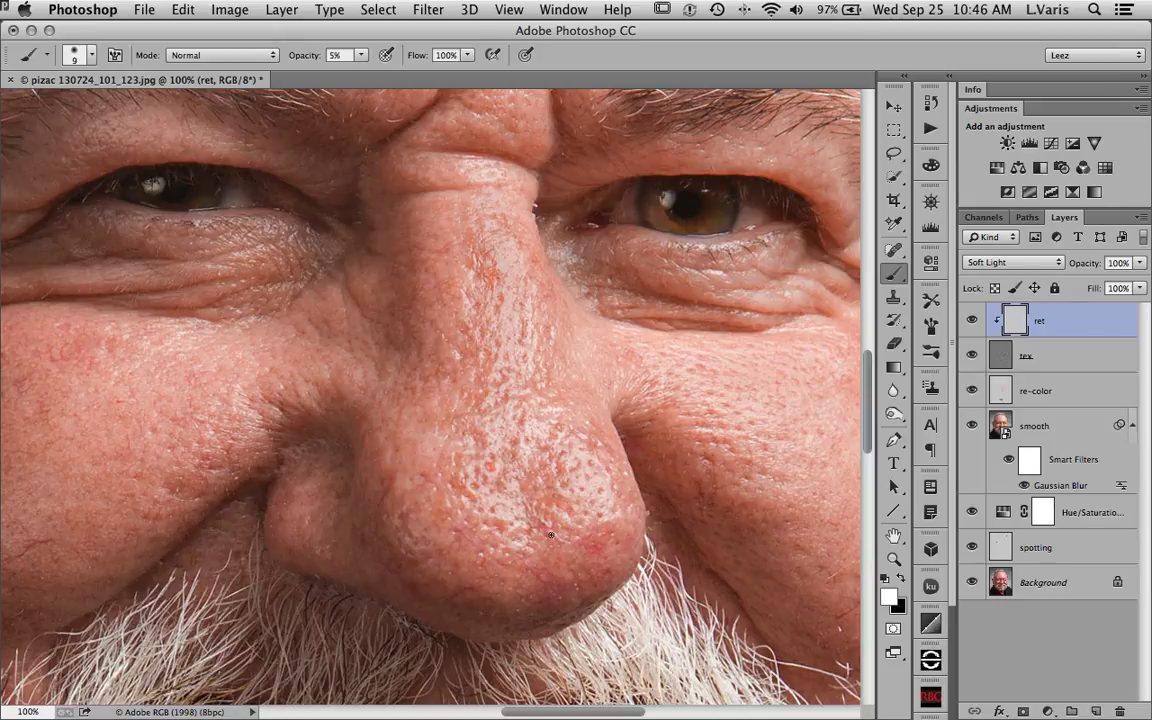
Step: Zoom to 200% on the left cheek beside the nose and shrink the brush for blemish touch-ups on ret
left_click(972, 320)
left_click(972, 320)
left_click_drag(110, 530, 345, 510)
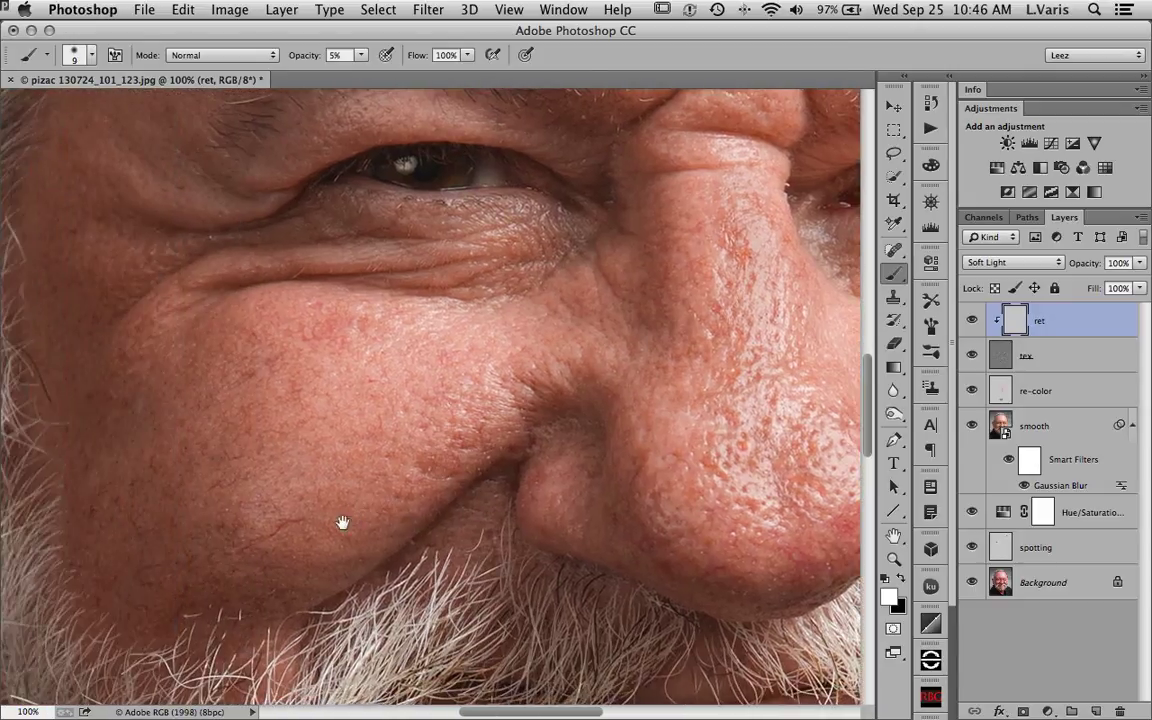
left_click(247, 540, "ctrl")
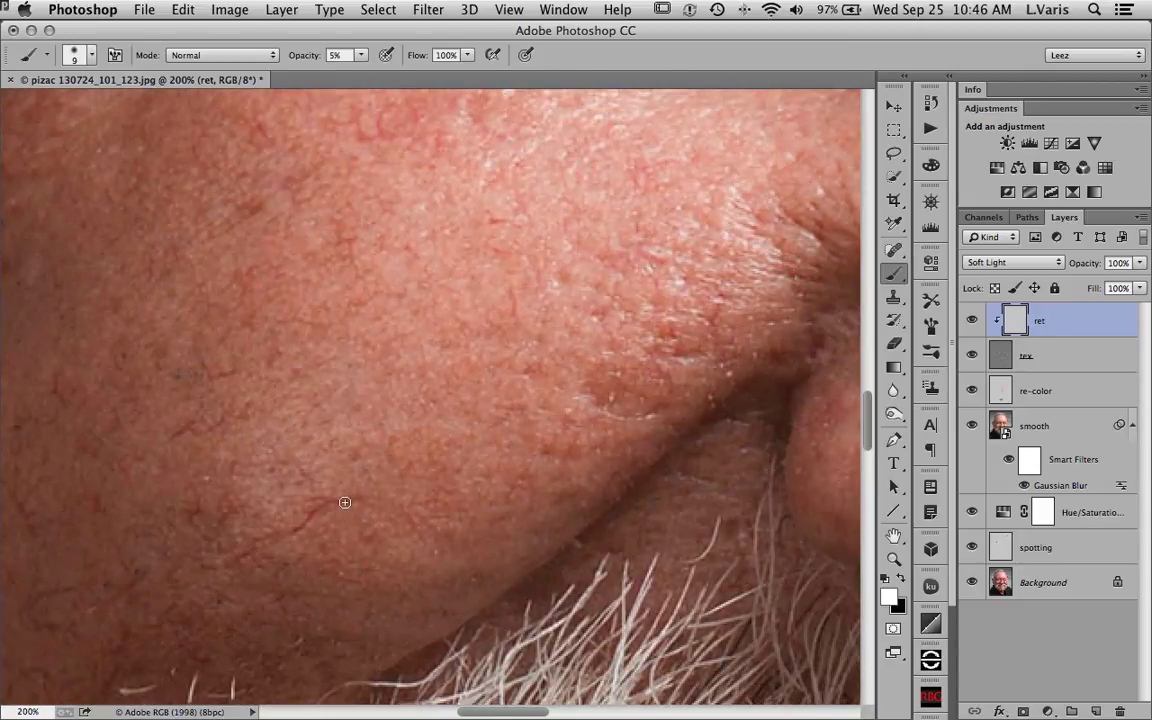
key("bracketleft")
key("bracketleft")
left_click(972, 321)
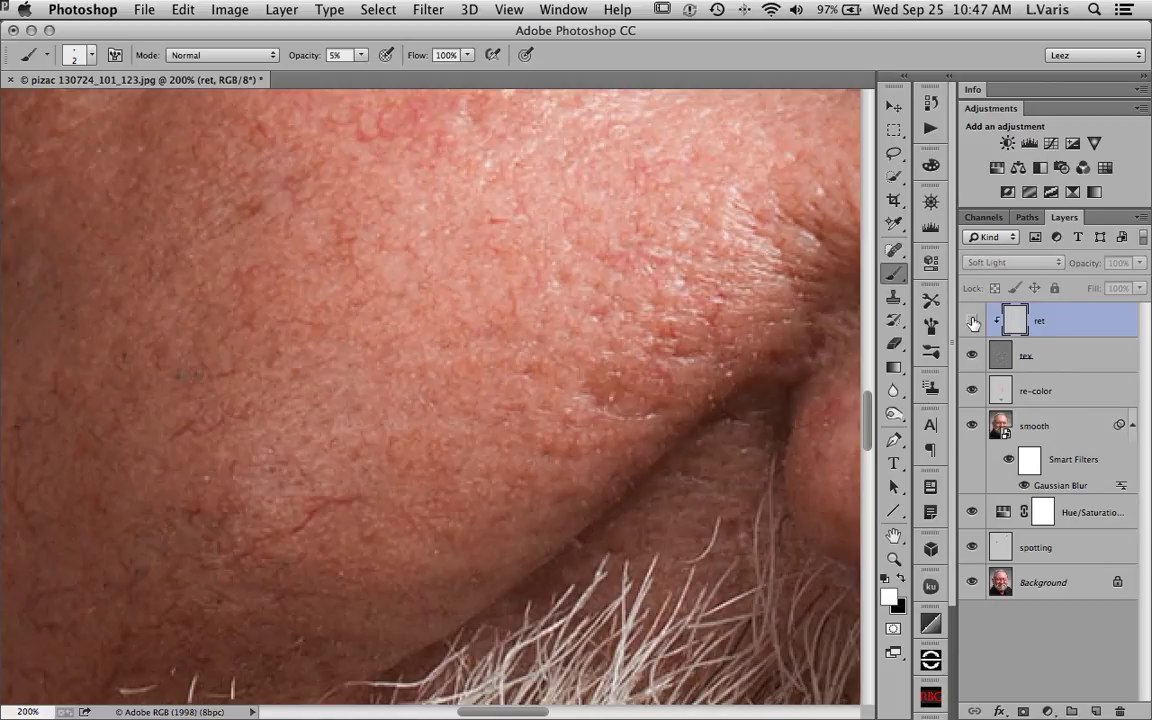
Step: Compare the ret layer on and off, then zoom to 100% on both eyes
left_click(972, 321)
left_click(972, 321)
left_click(972, 321)
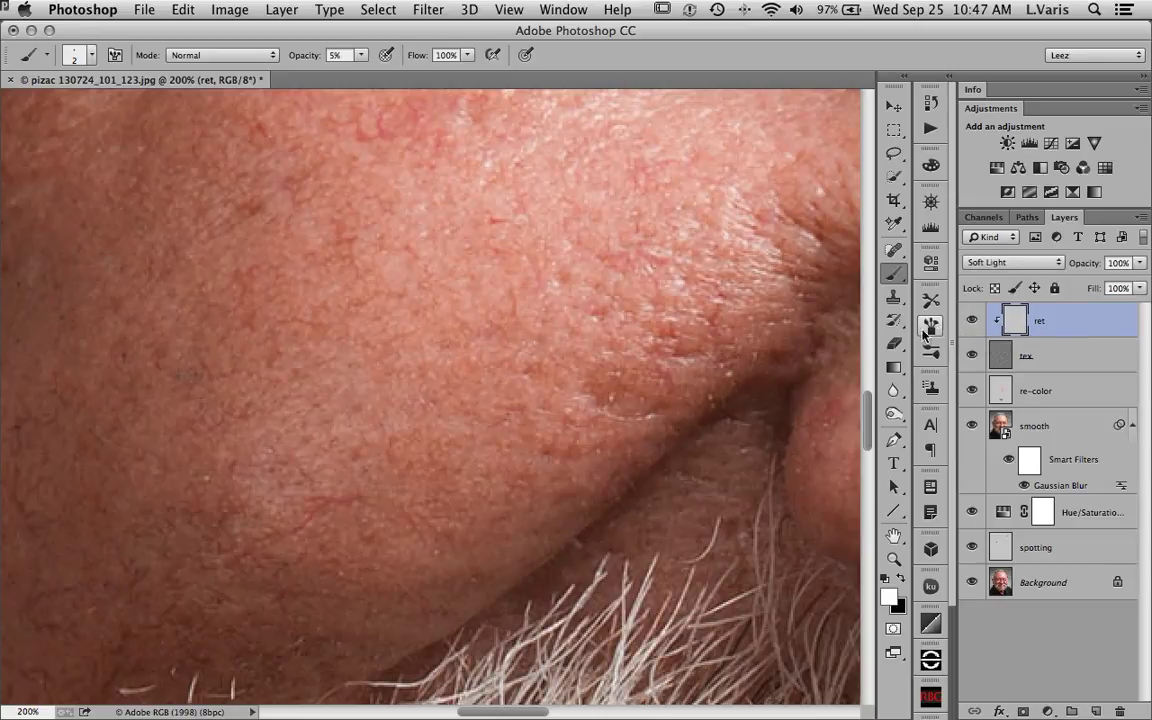
key("super+minus")
key("super+minus")
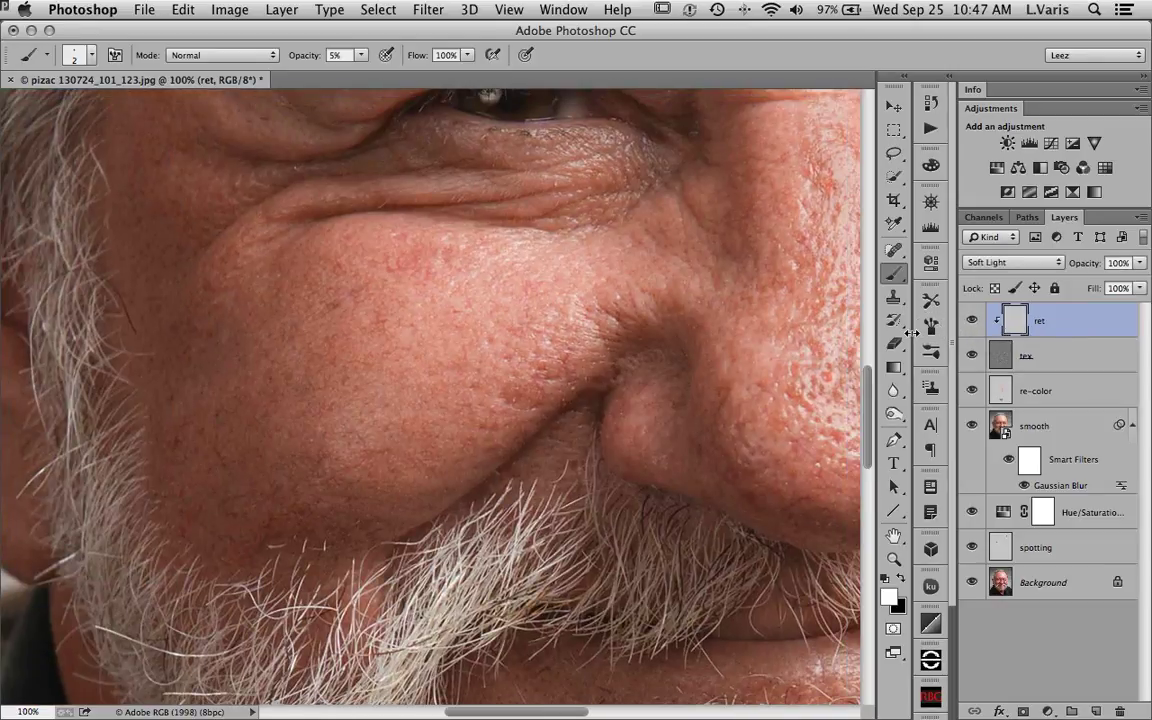
left_click(599, 334, "super")
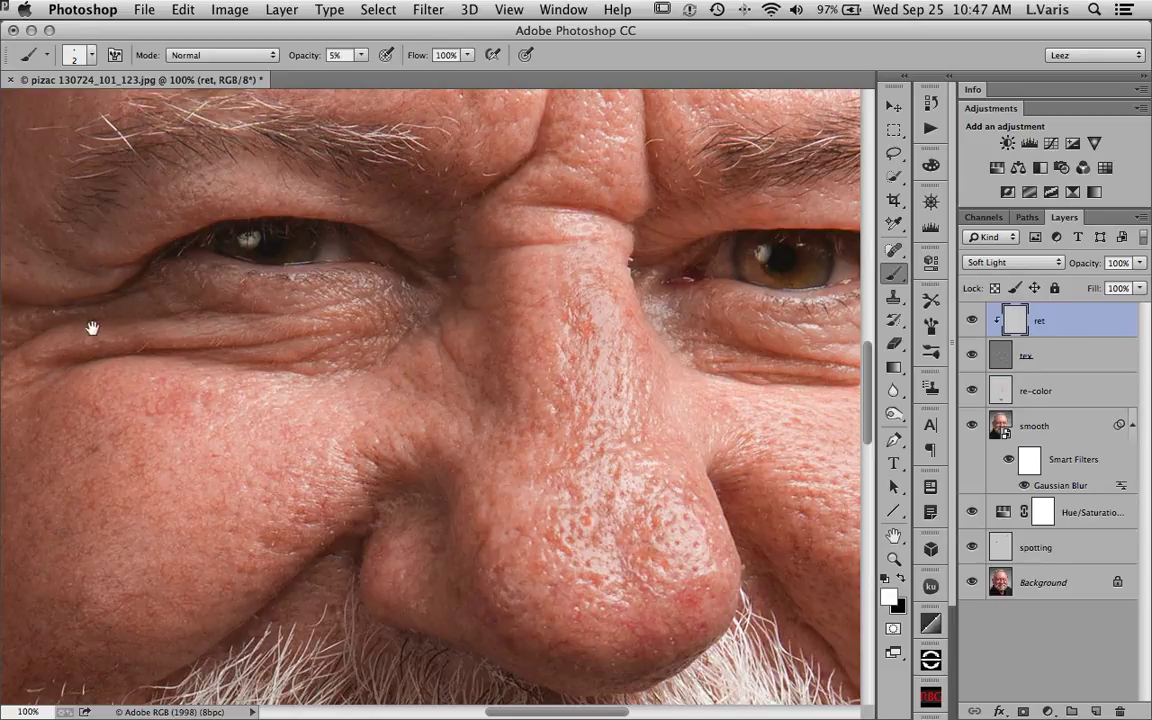
left_click_drag(805, 401, 600, 394)
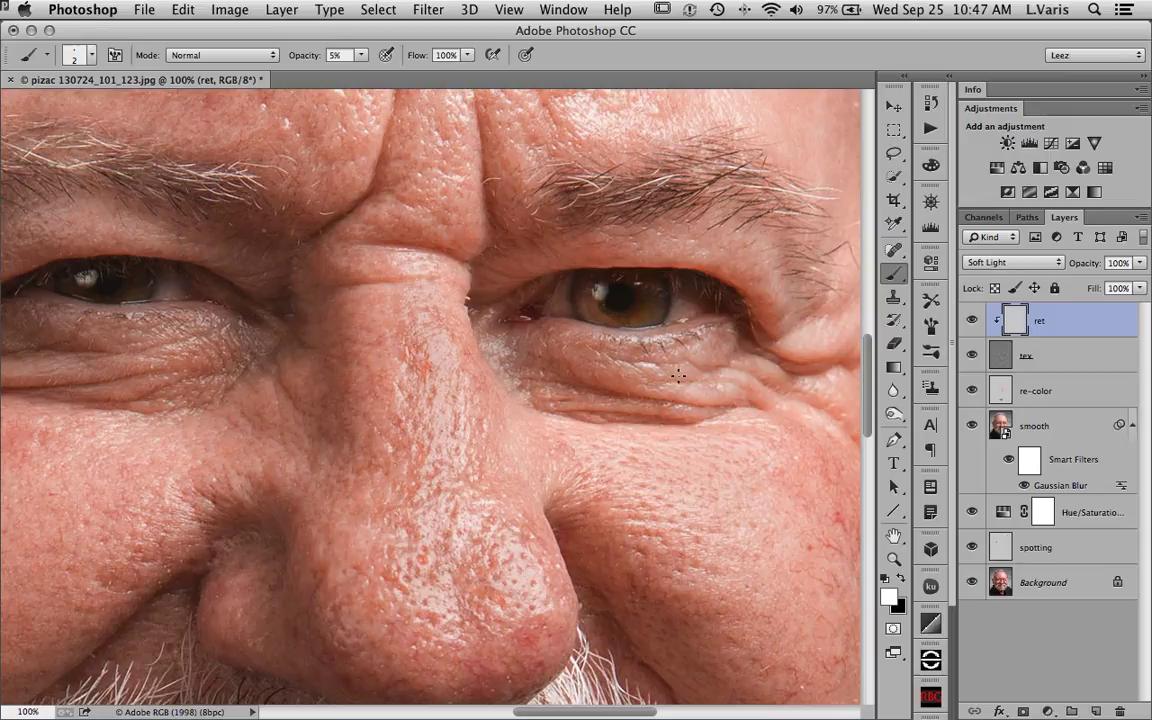
key("super+minus")
key("super+minus")
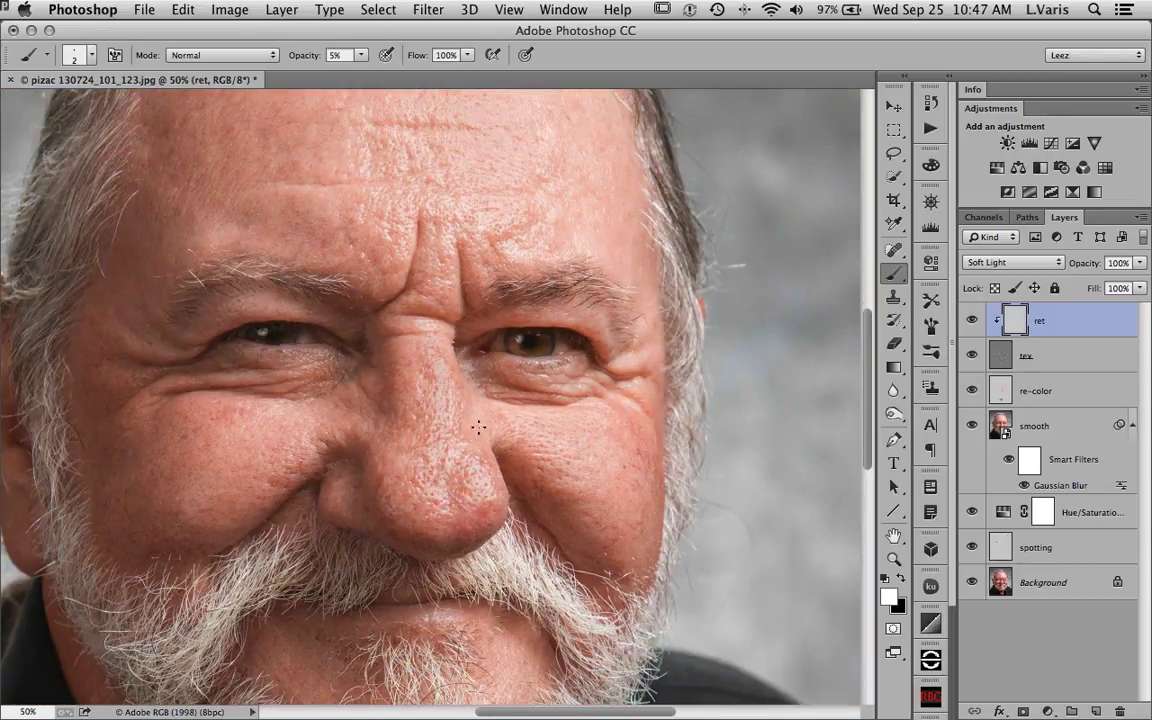
left_click_drag(453, 455, 527, 419)
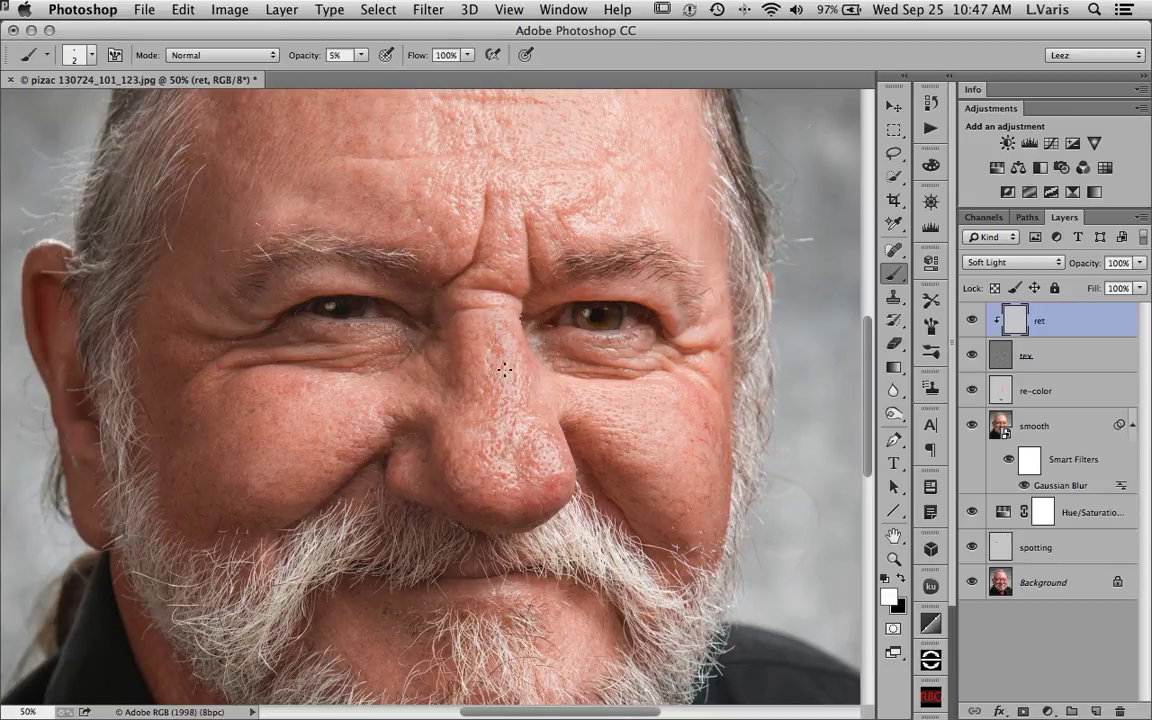
left_click(360, 334, "super")
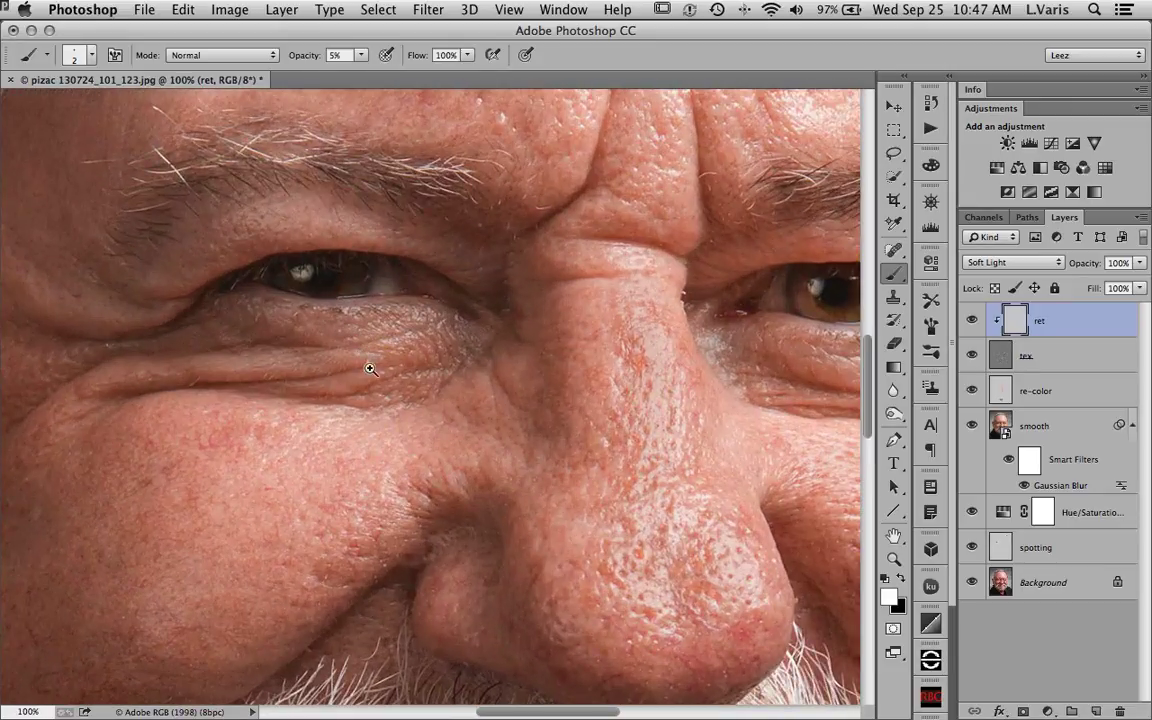
left_click_drag(700, 417, 558, 468)
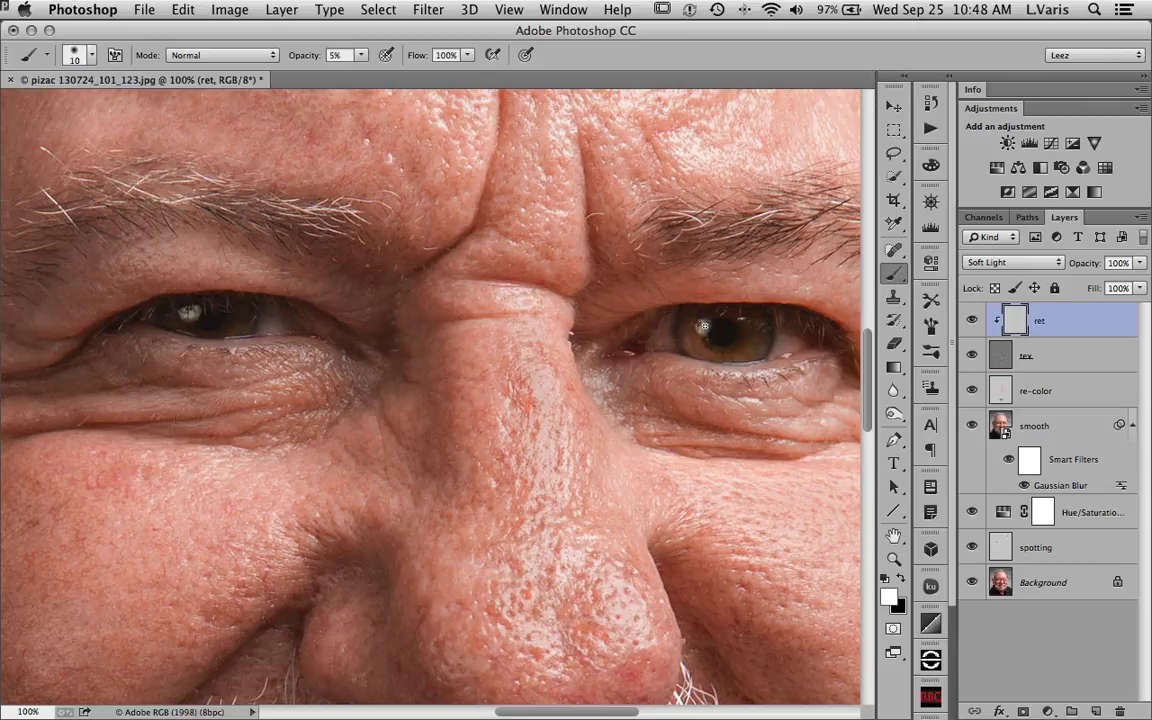
Step: Brighten the left eye's catchlight with a 25 px brush and lighten its iris at 30 px
key("bracketright")
key("bracketright")
key("bracketright")
left_click_drag(189, 313, 184, 313)
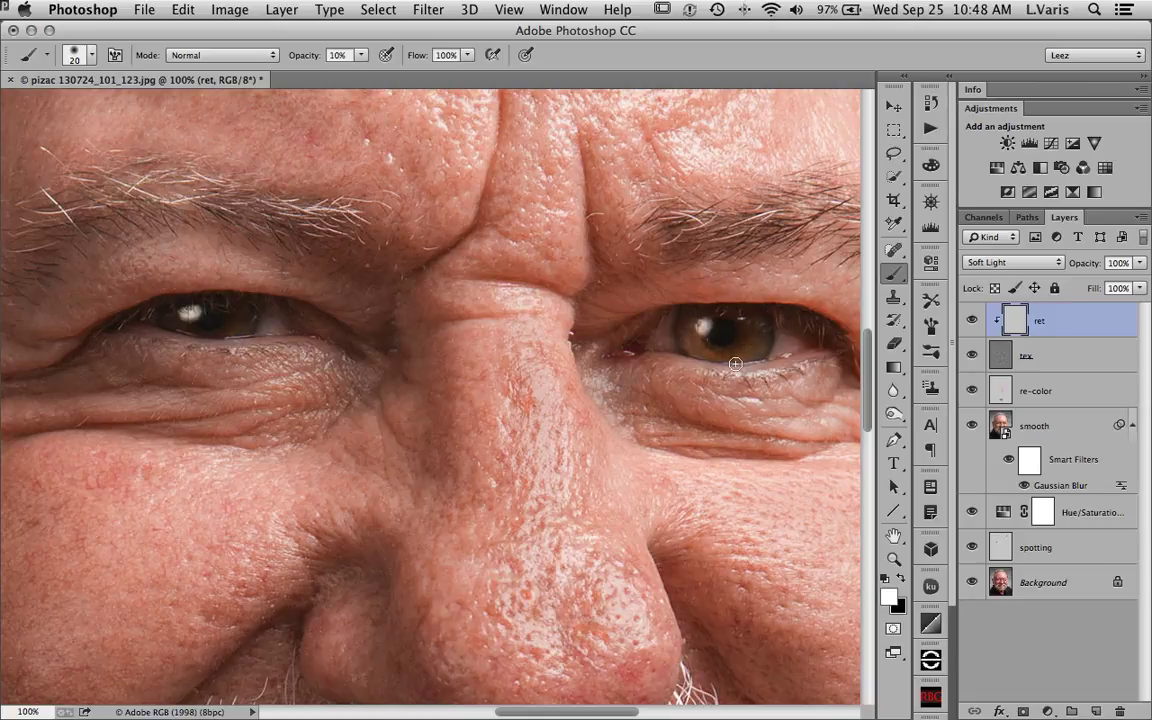
key("bracketright")
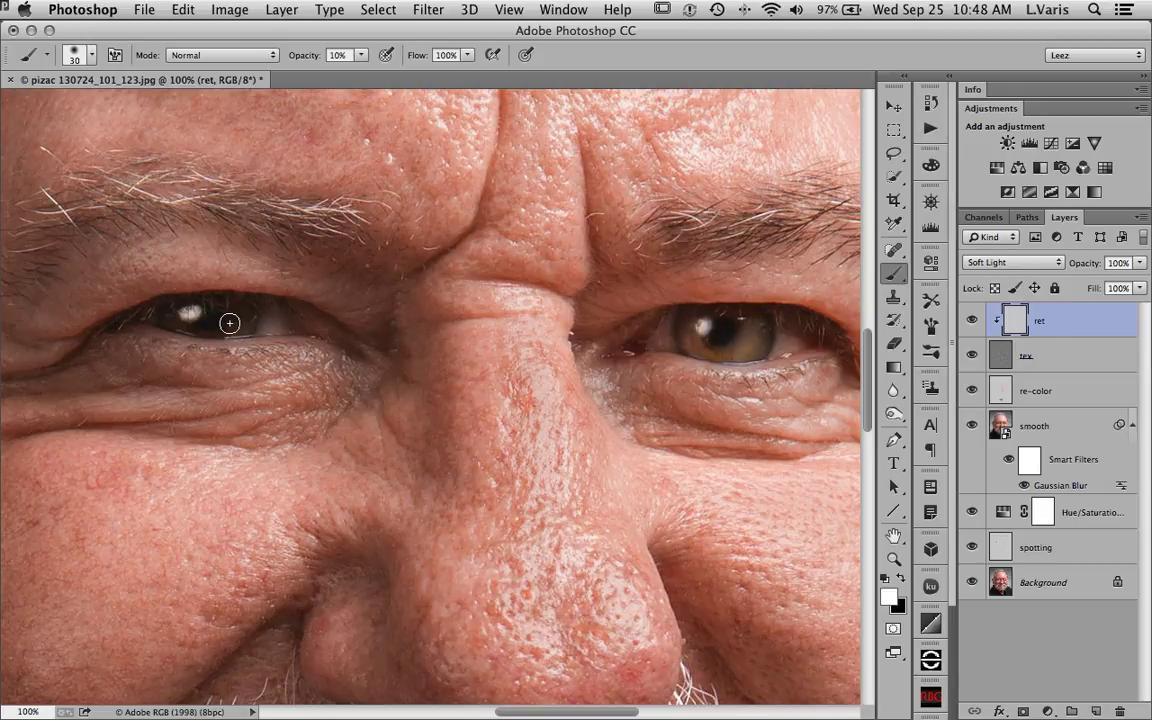
mouse_move(233, 326)
left_mouse_down()
mouse_move(238, 312)
mouse_move(218, 326)
mouse_move(247, 290)
mouse_move(268, 323)
left_mouse_up()
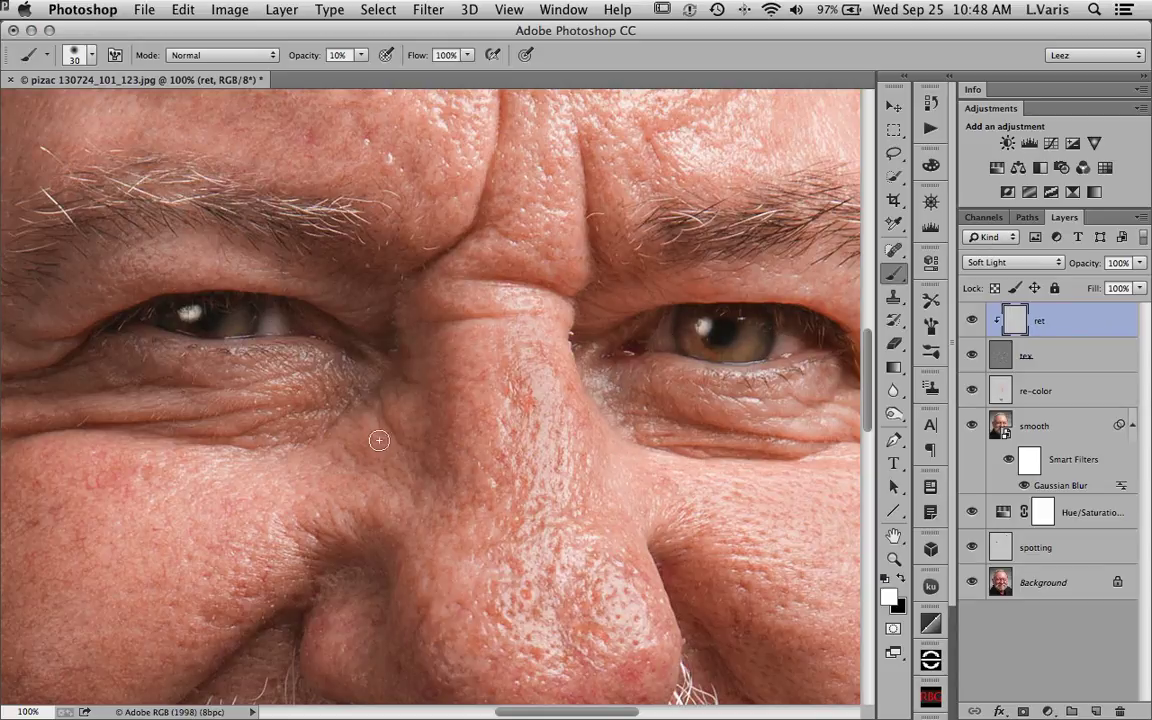
key("super+minus")
key("super+minus")
key("super+minus")
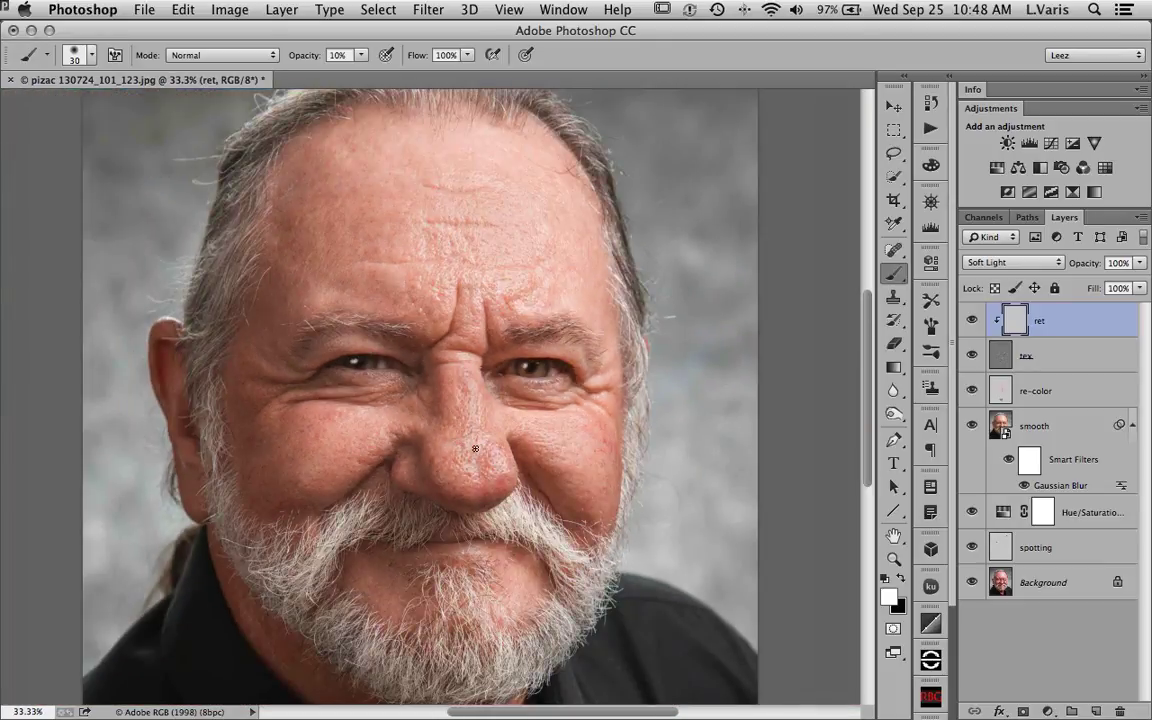
scroll(490, 416, "down", 2)
scroll(490, 416, "left", 2)
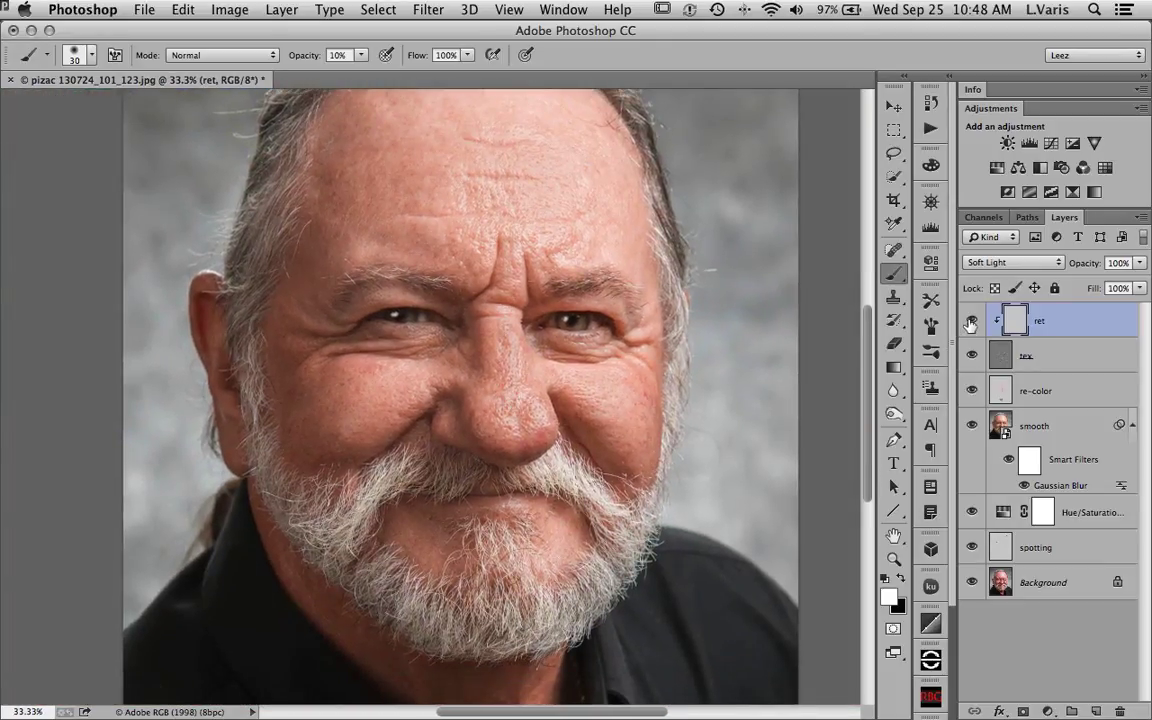
left_click(971, 320)
key("super+minus")
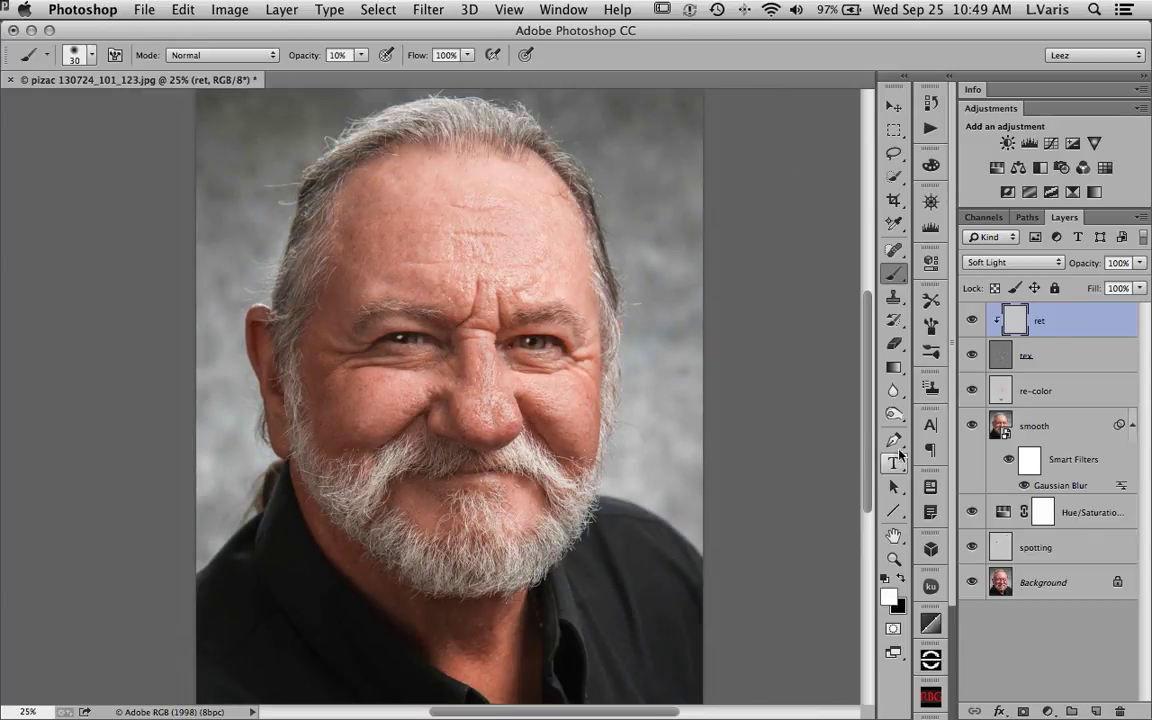
left_click(971, 585, "alt")
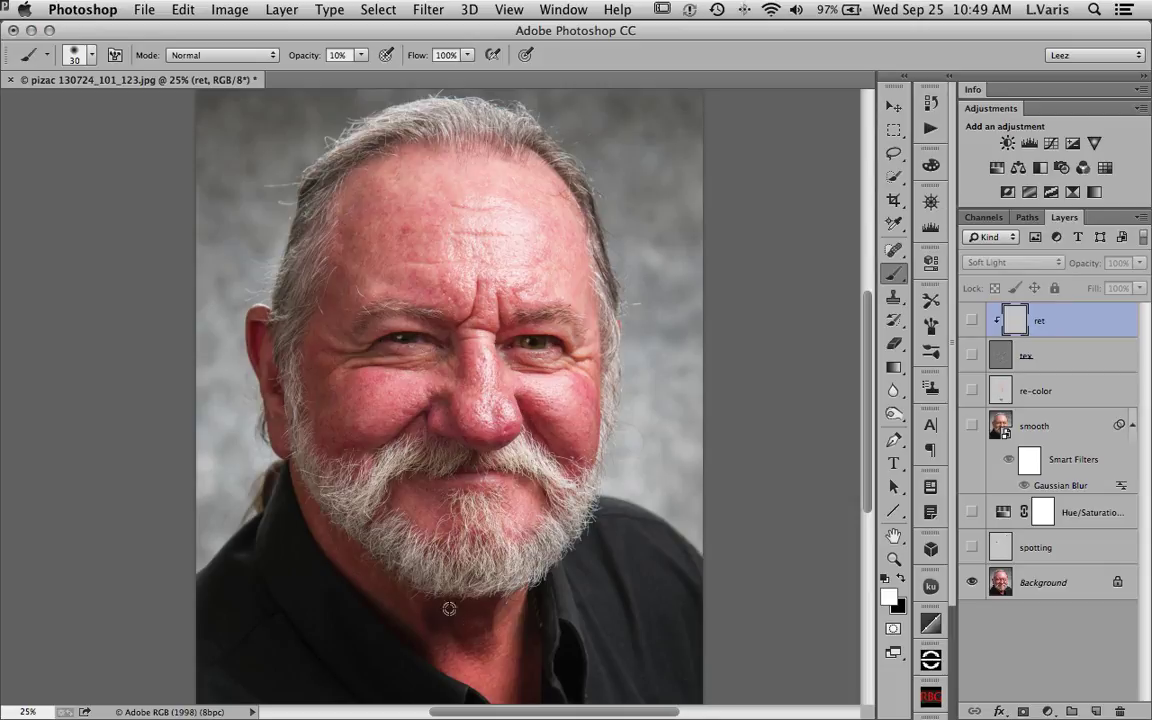
left_click(973, 583, "alt")
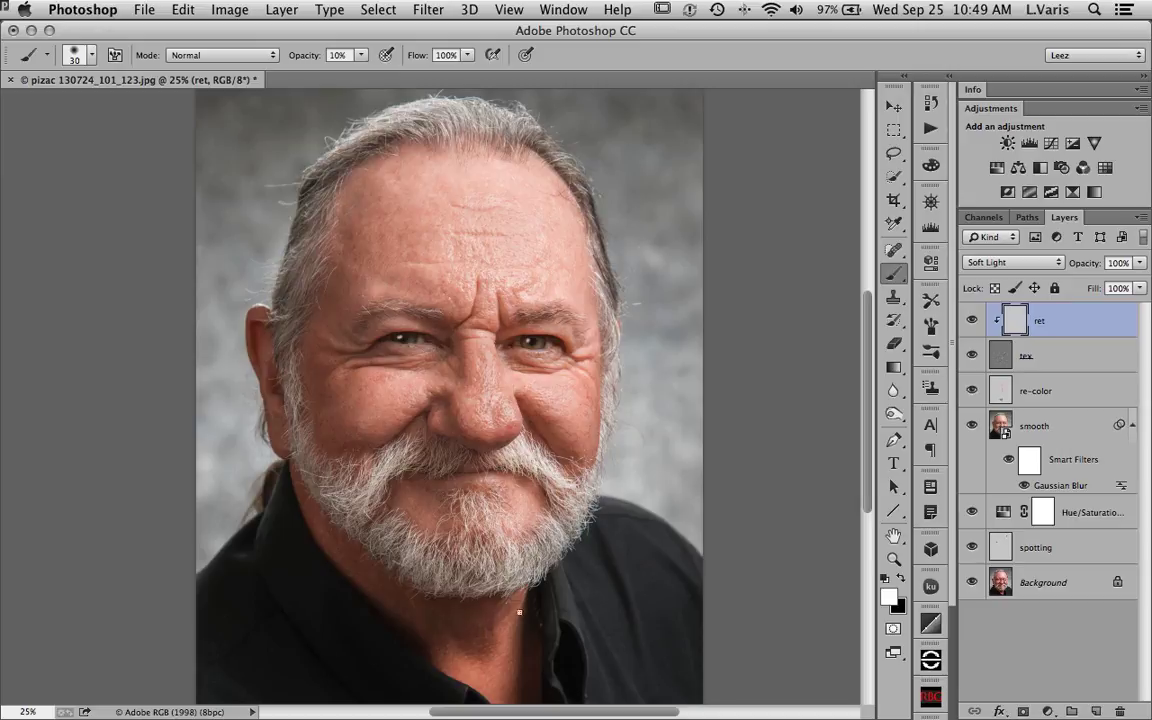
left_click(971, 391)
left_click(971, 391)
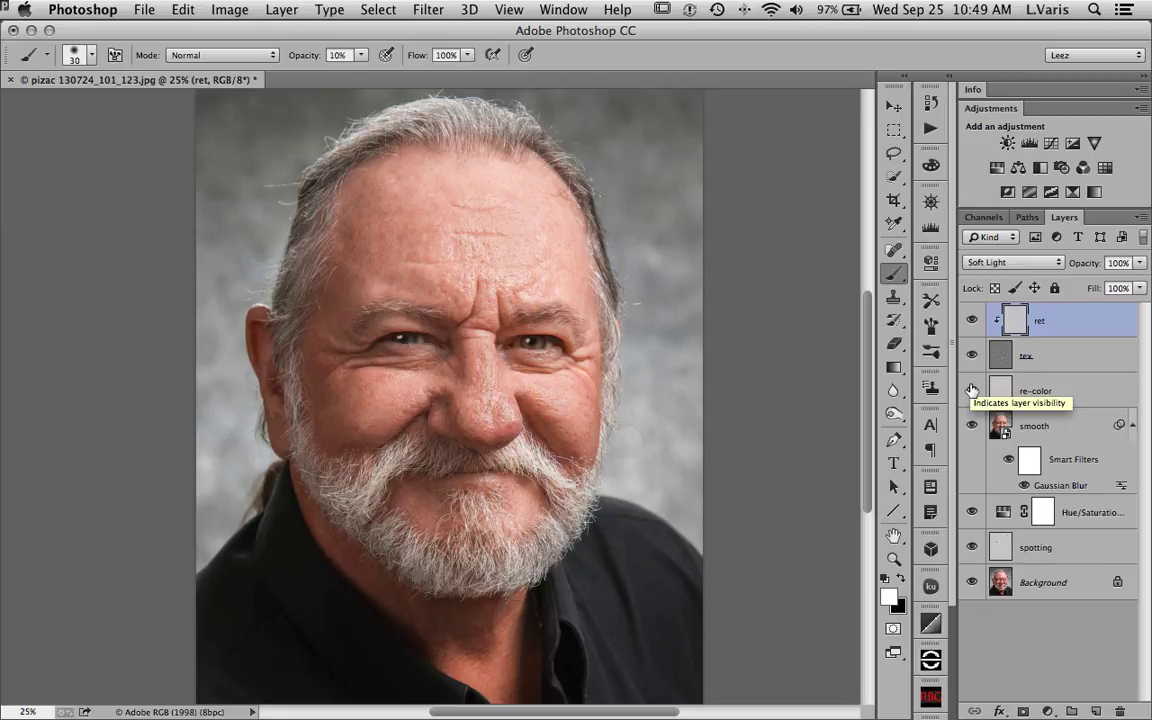
left_click(971, 391)
left_click(971, 391)
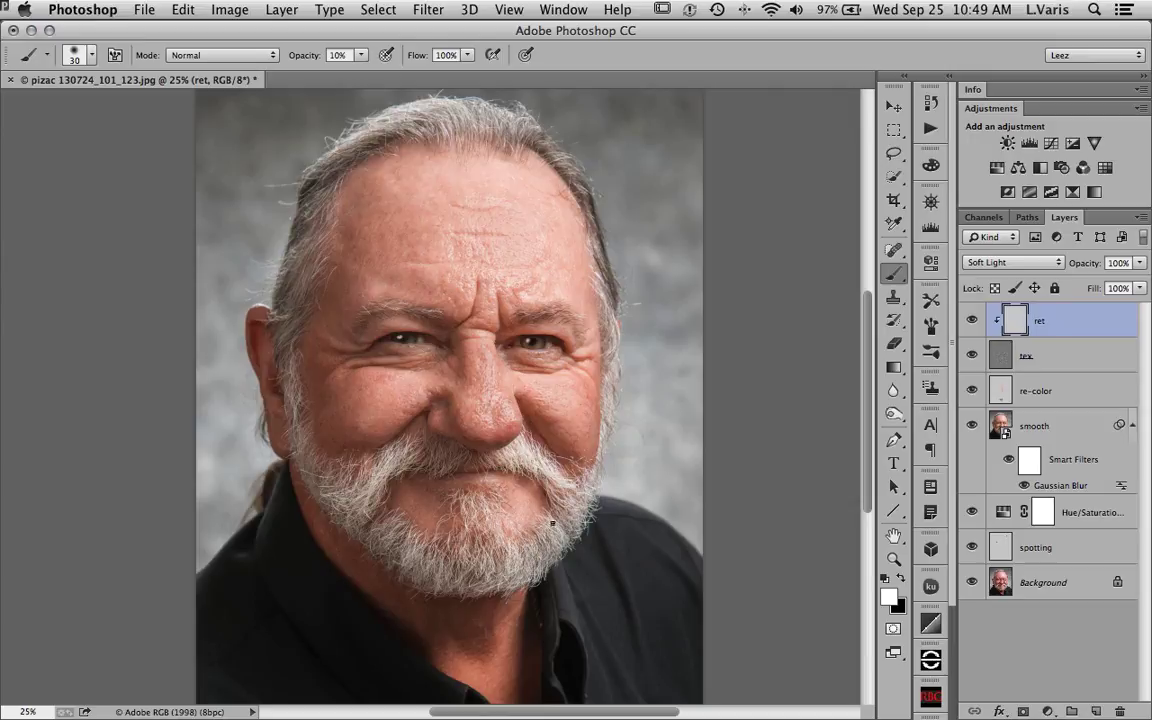
left_click_drag(516, 507, 514, 553)
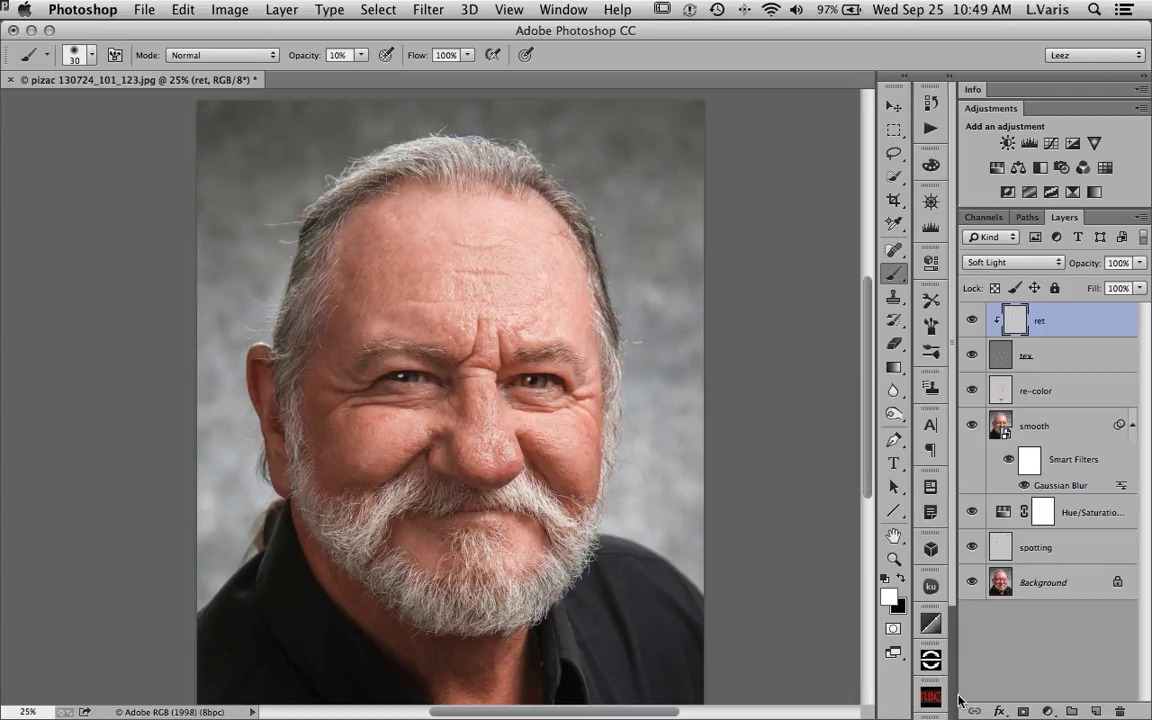
Step: Add a new empty Layer 1, make black the foreground colour, and pick a gradient preset
left_click(1096, 711)
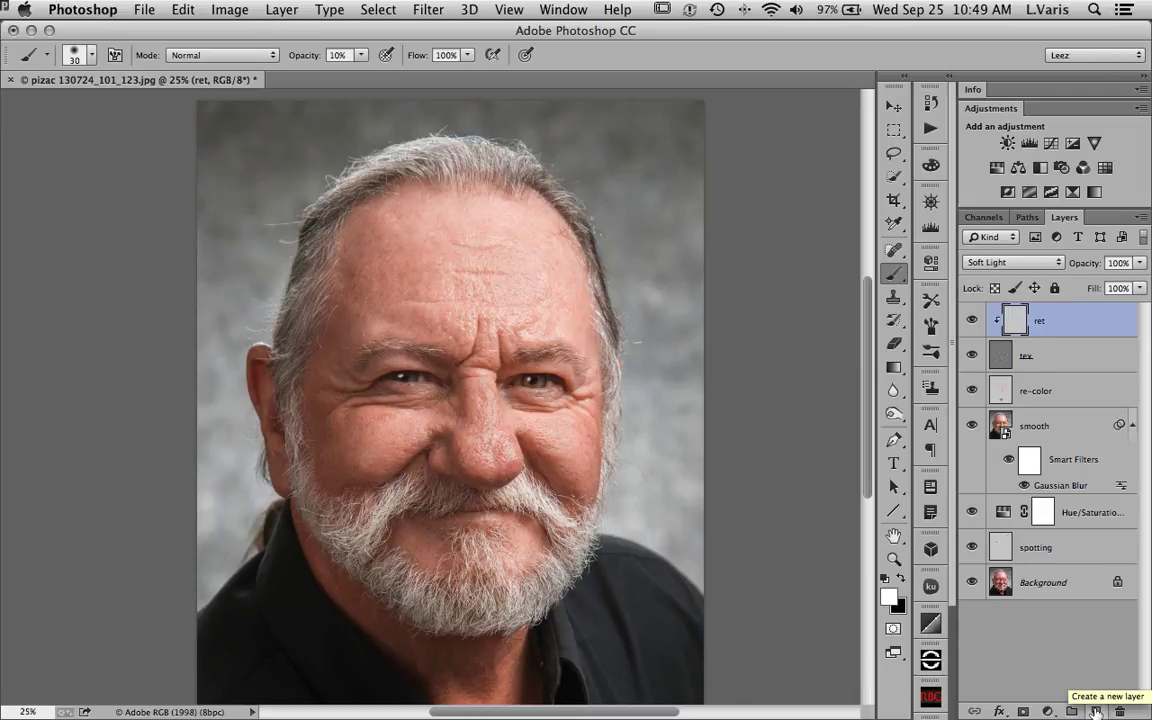
left_click(902, 575)
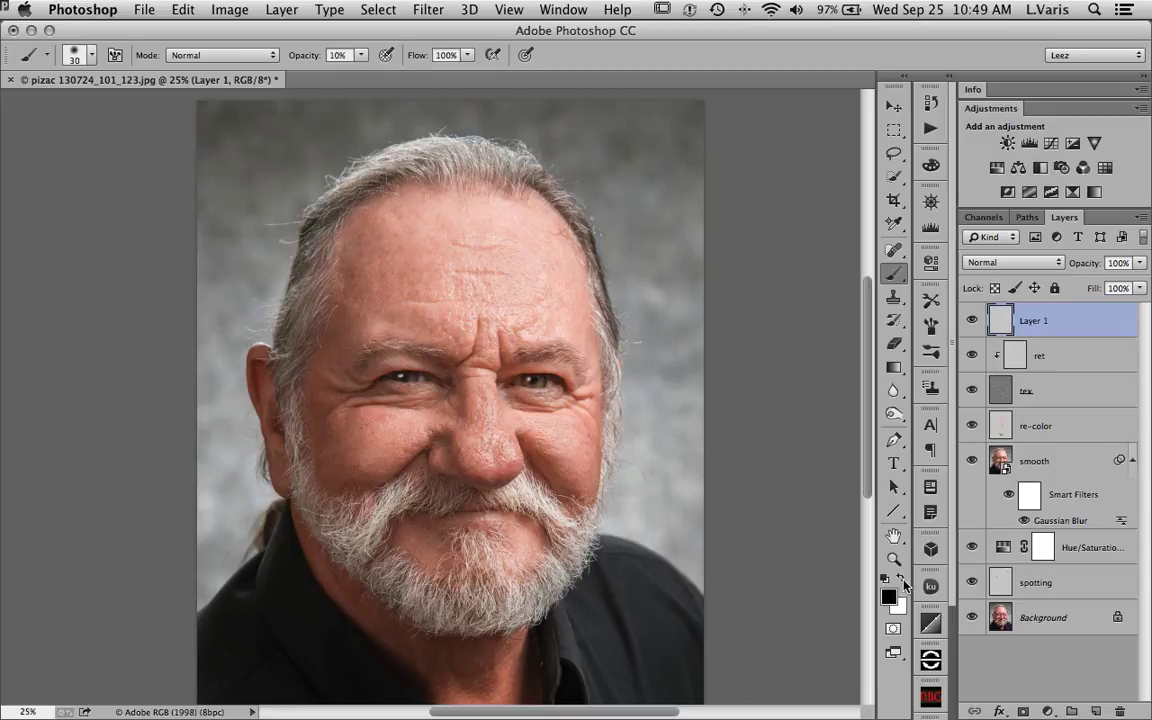
left_click(895, 368)
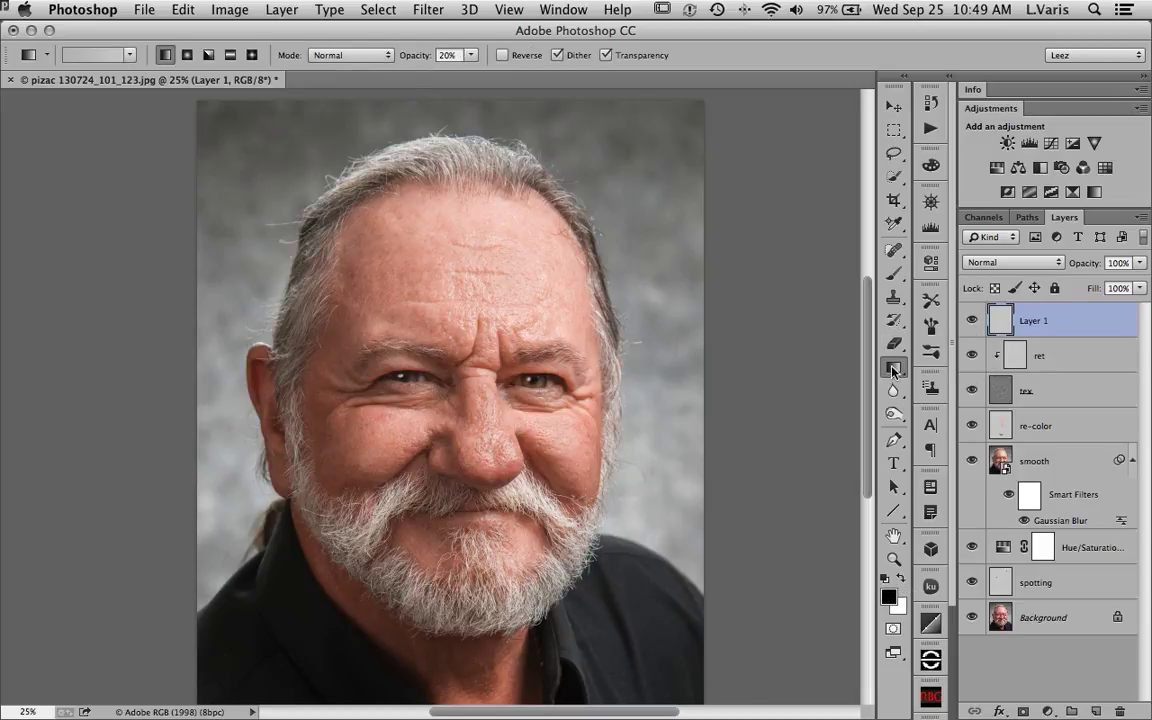
left_click(128, 56)
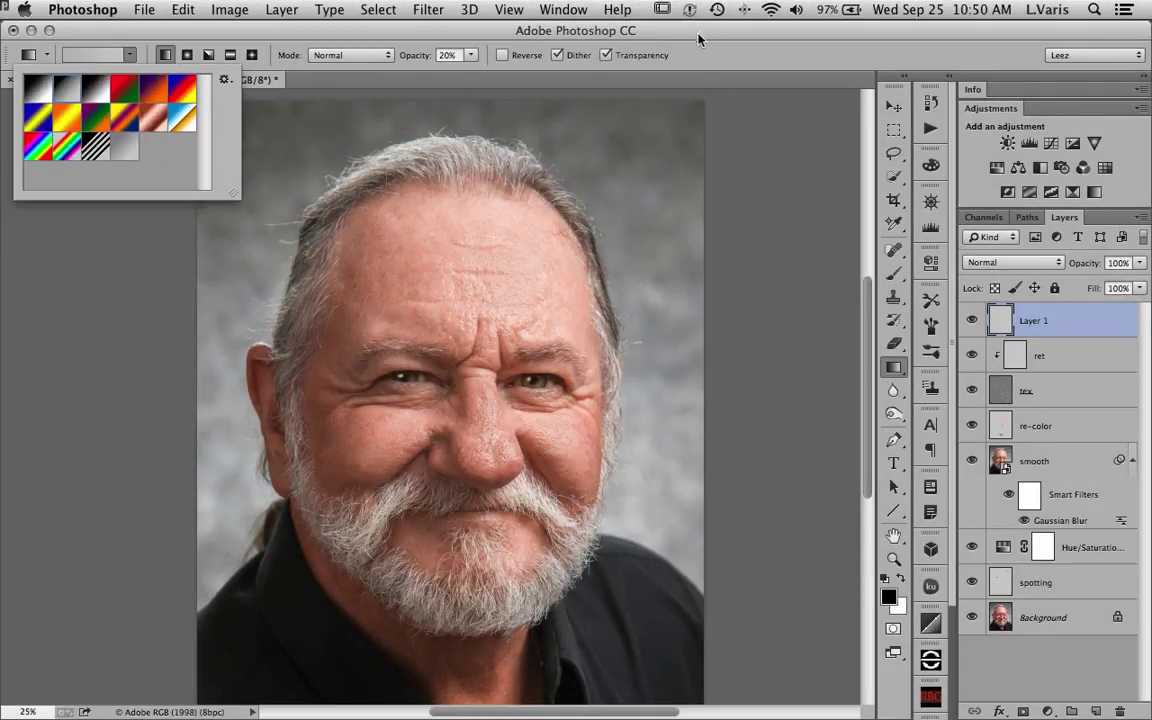
left_click(697, 52)
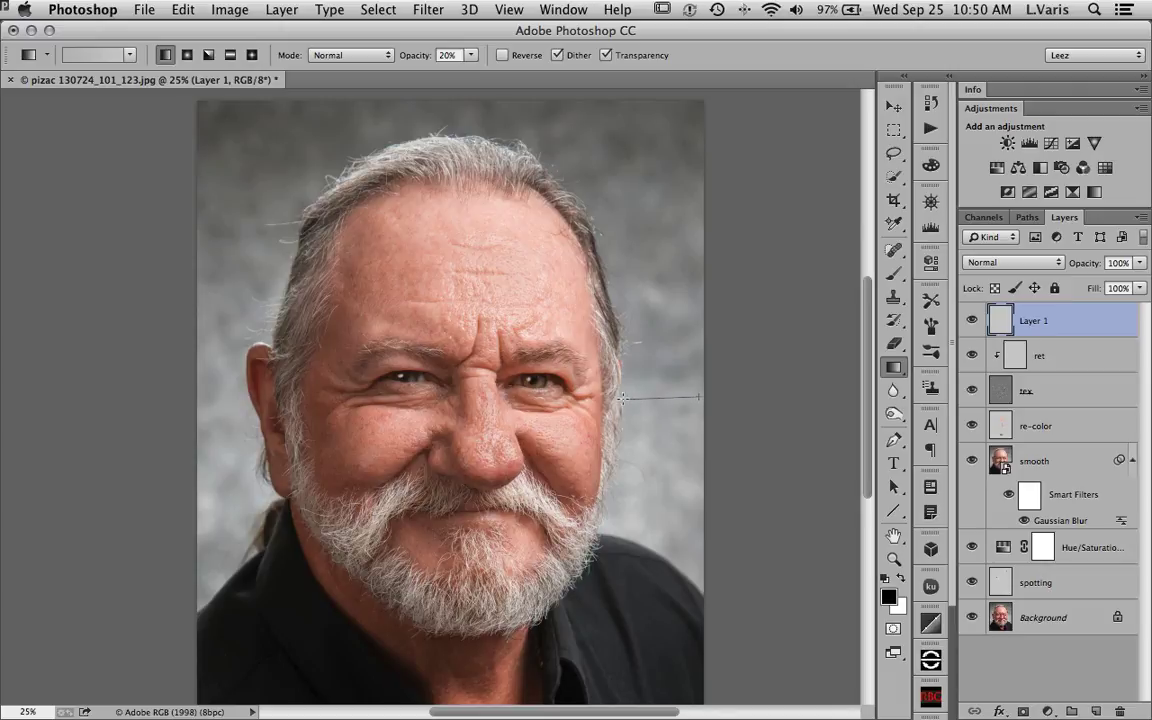
Step: Drag dark gradients inward from the right, left and top edges of the background
left_click_drag(622, 397, 497, 397)
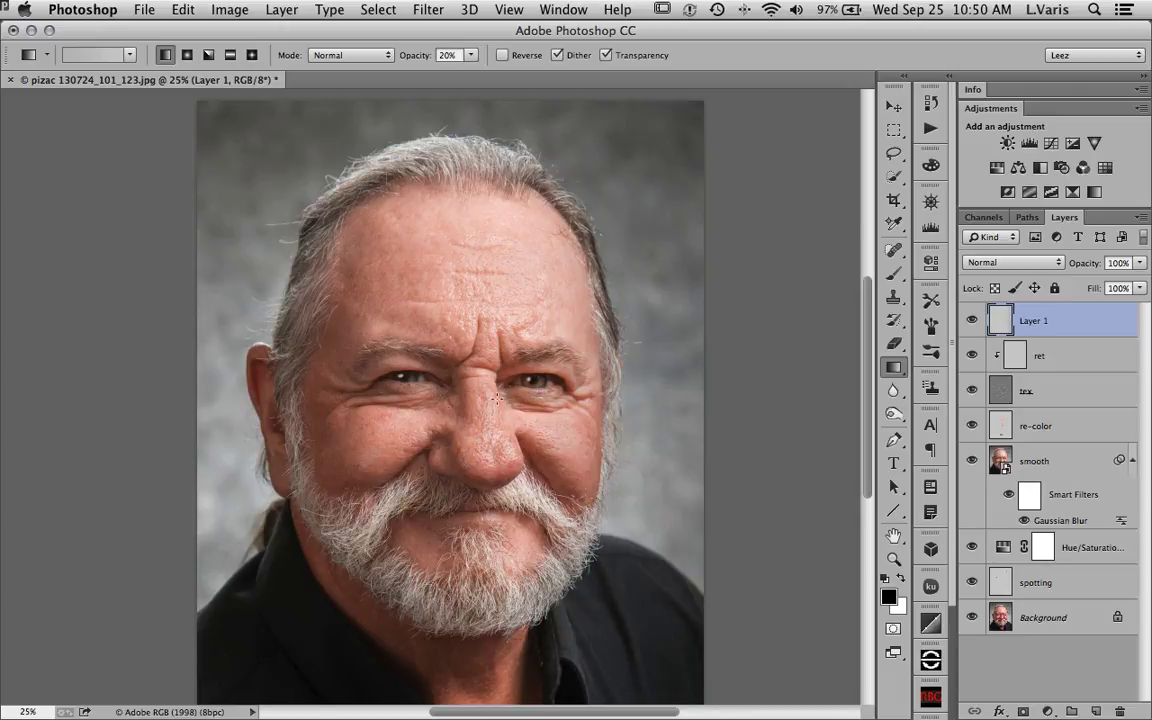
left_click_drag(178, 364, 338, 368)
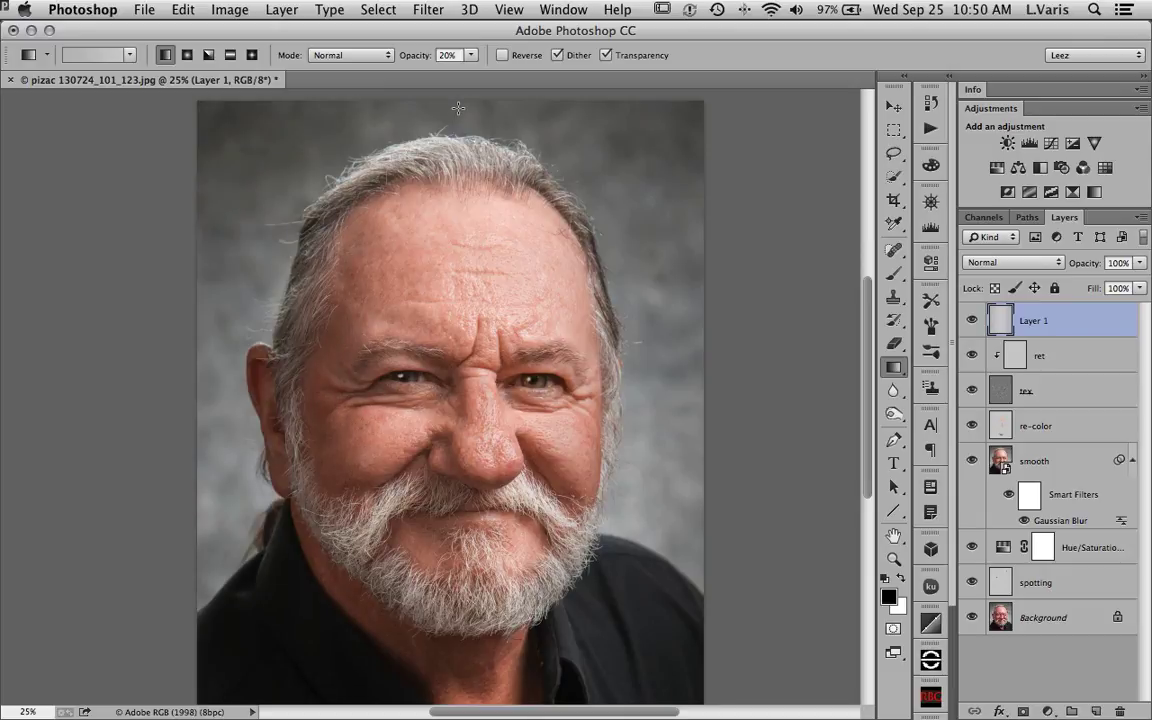
left_click_drag(459, 231, 459, 272)
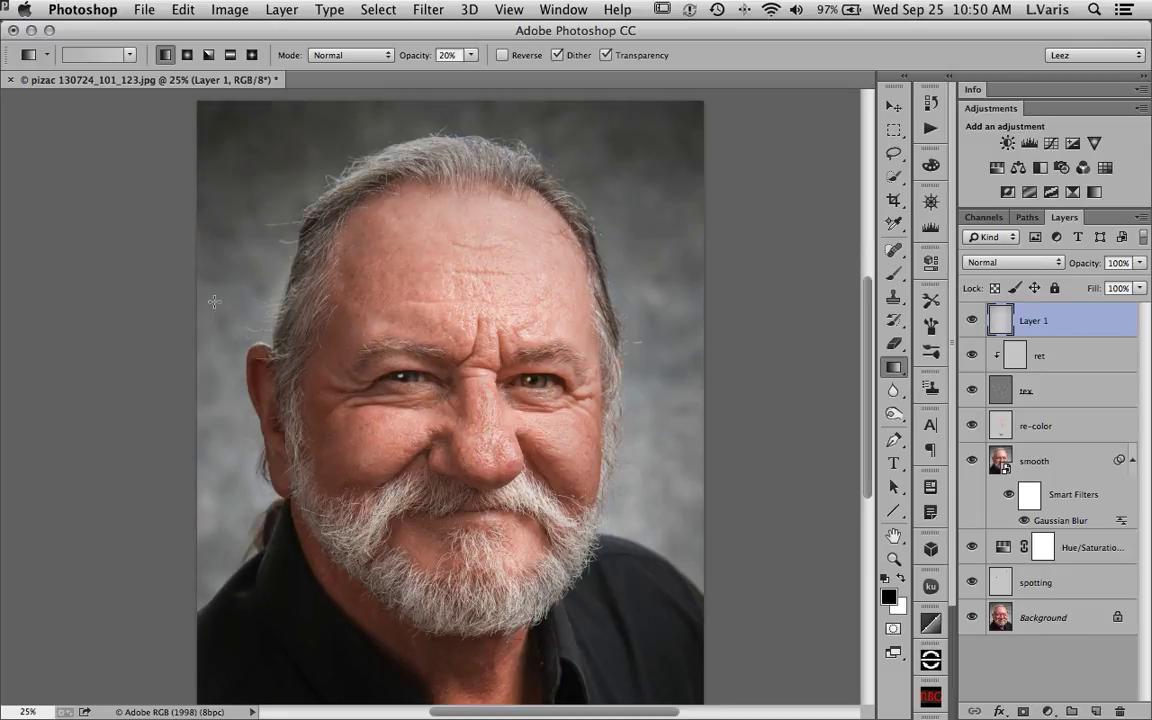
left_click_drag(225, 309, 290, 300)
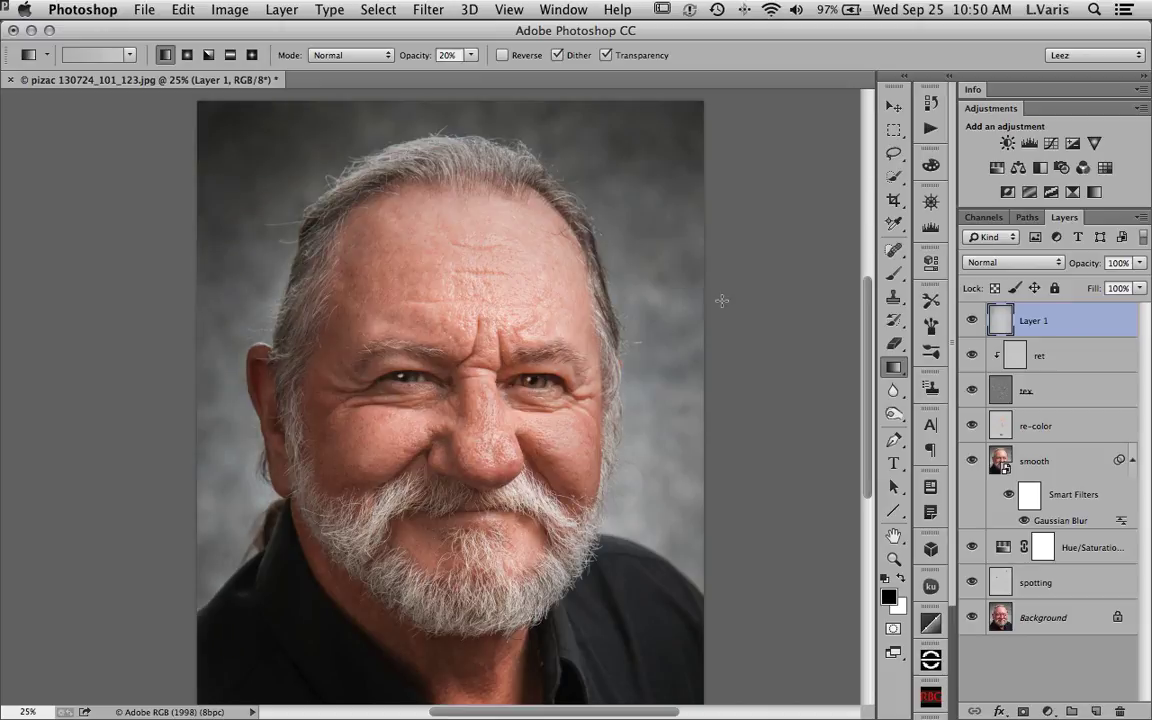
left_click_drag(598, 317, 592, 318)
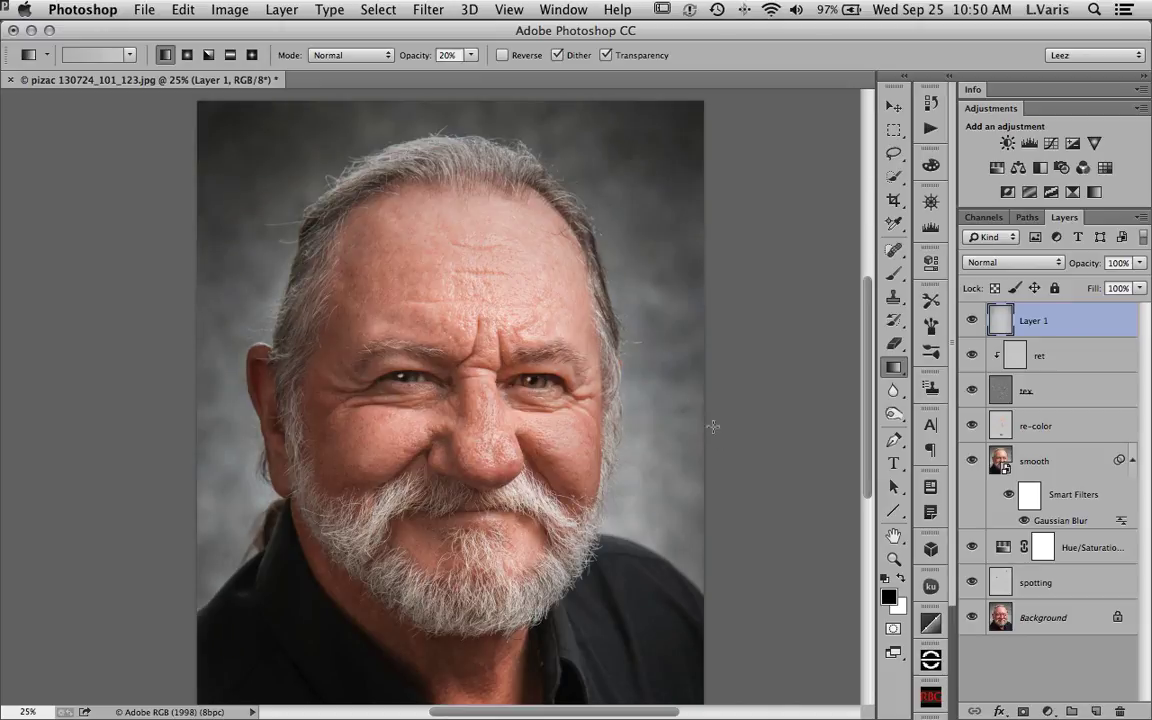
left_click_drag(608, 474, 606, 474)
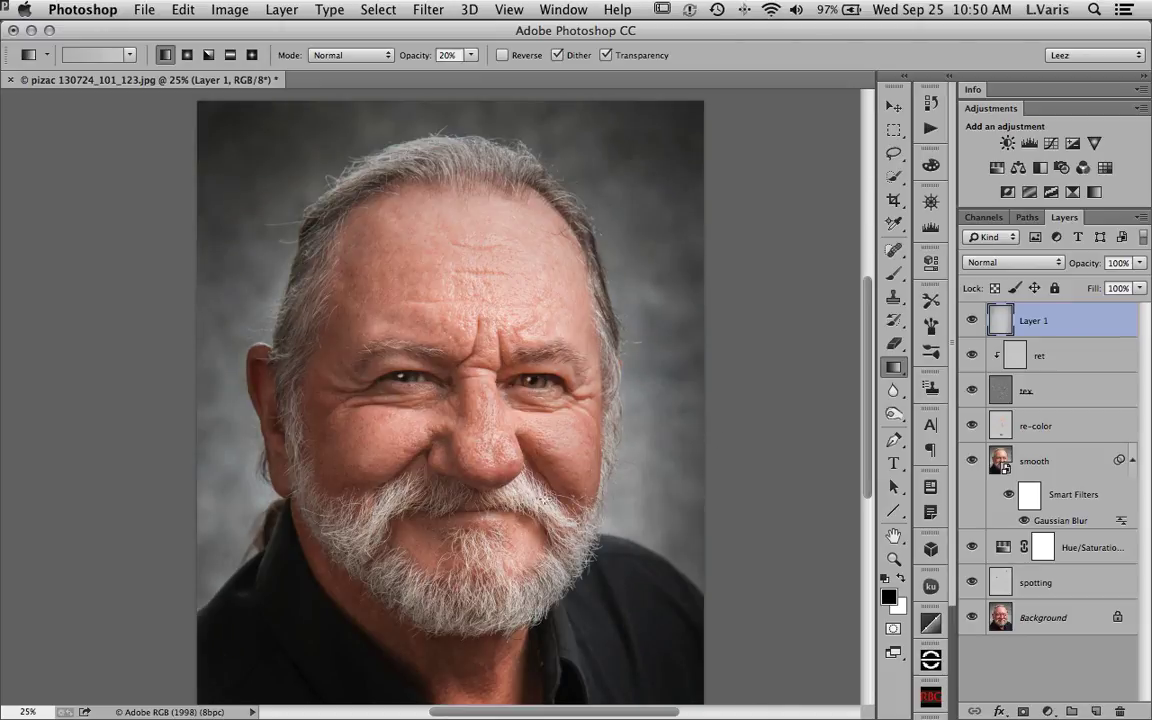
left_click_drag(230, 539, 274, 456)
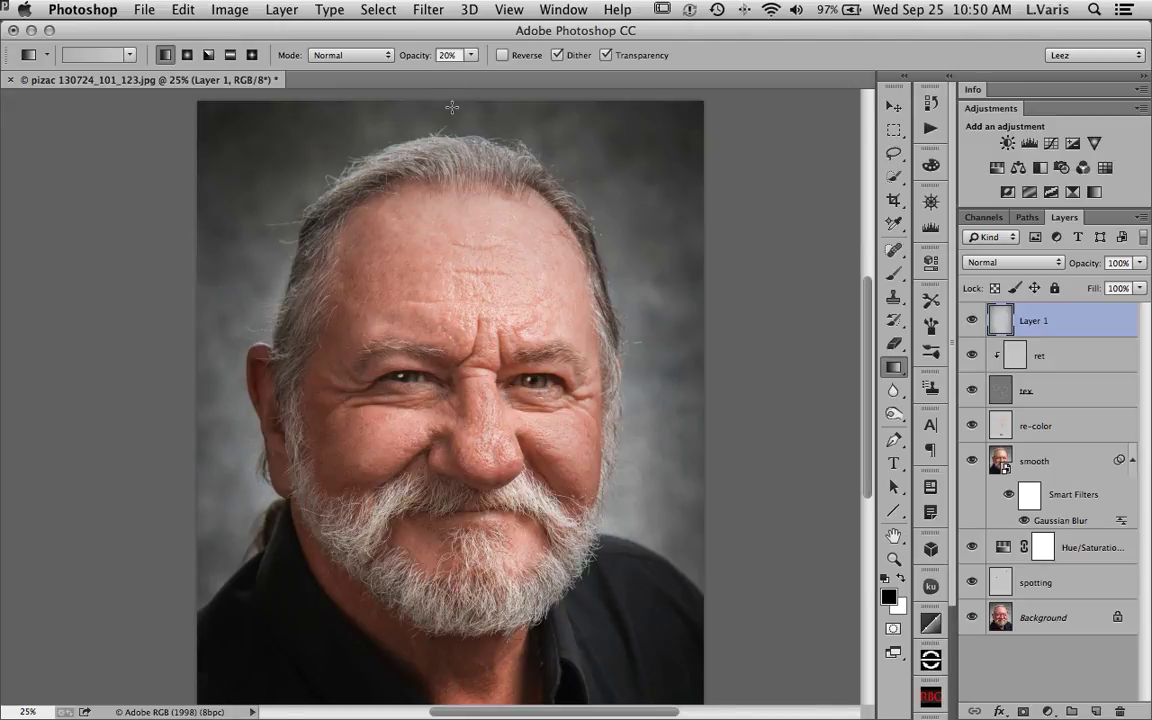
left_click_drag(407, 95, 411, 186)
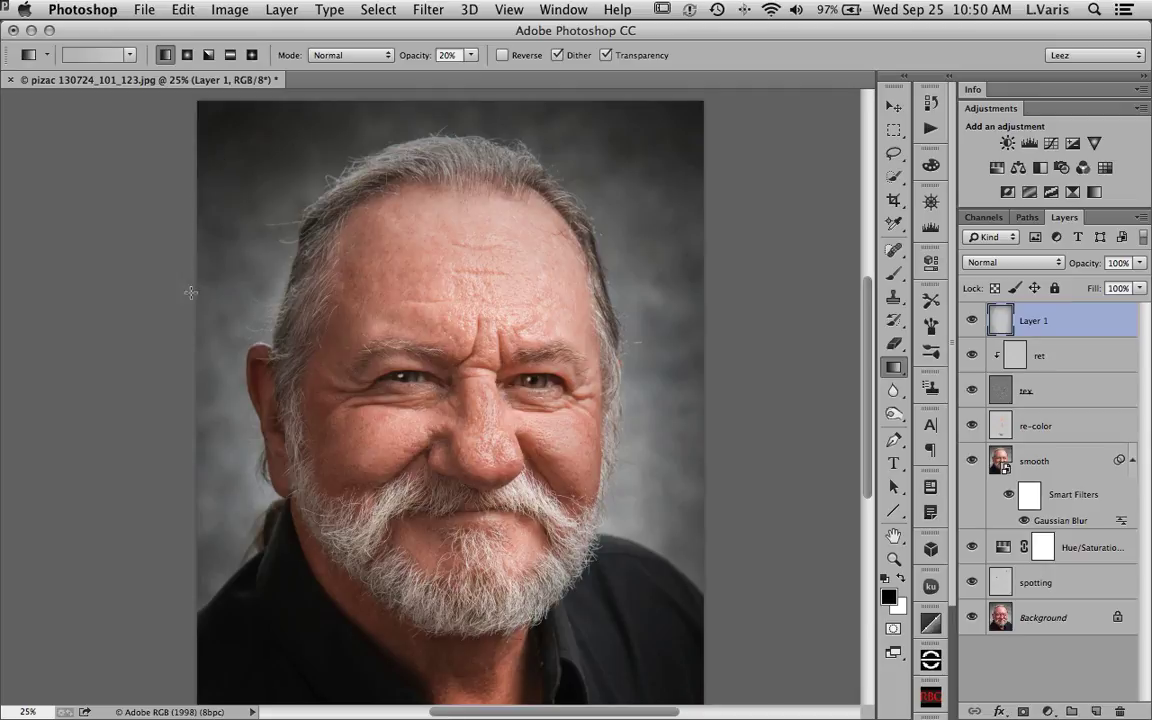
left_click_drag(209, 305, 272, 292)
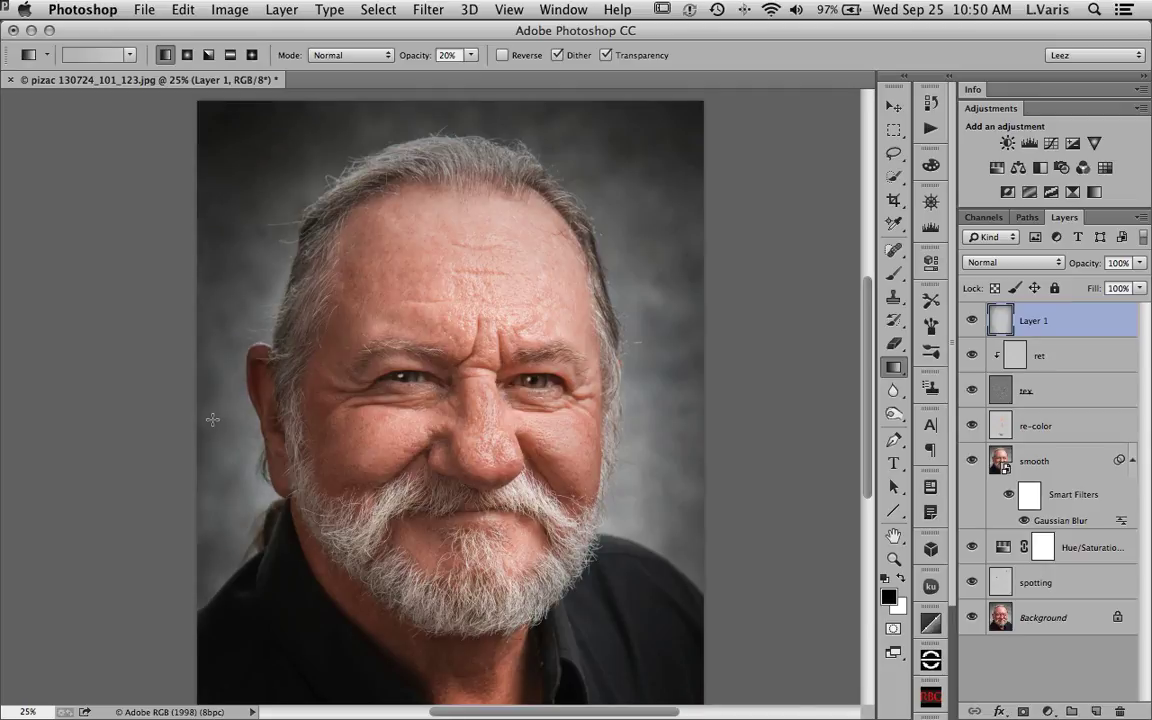
left_click_drag(184, 378, 310, 390)
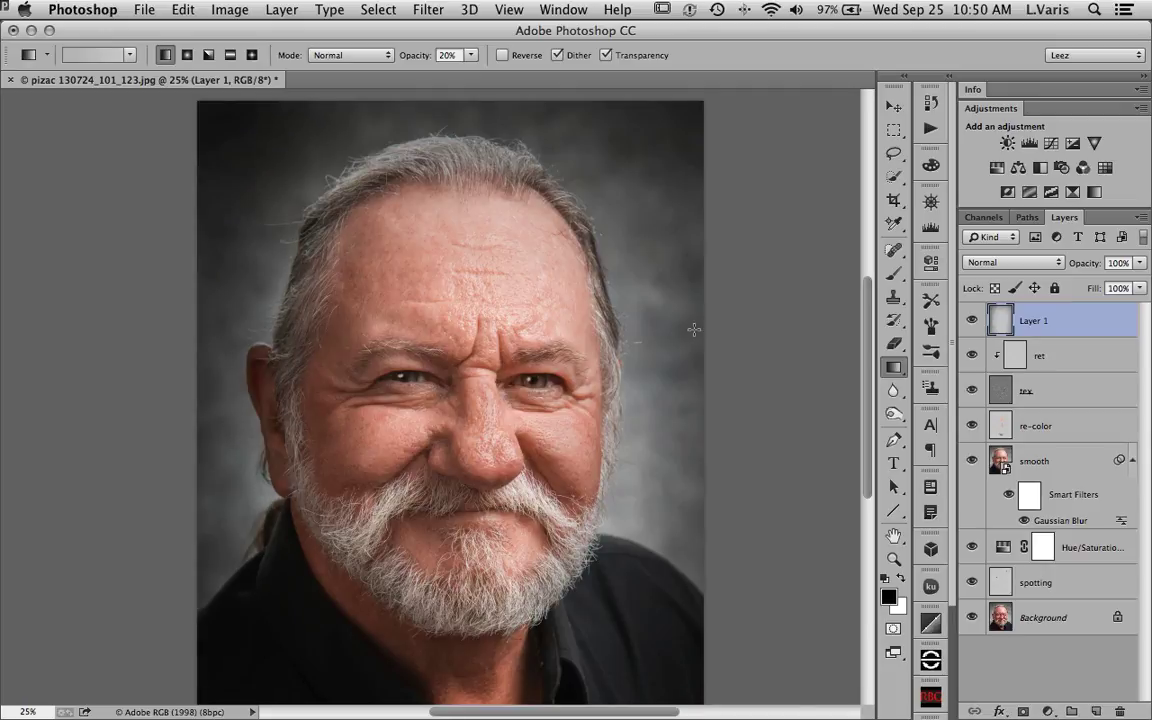
Step: Deepen the gradients above the head, beside the face, and along the bottom edge
left_click_drag(694, 329, 617, 332)
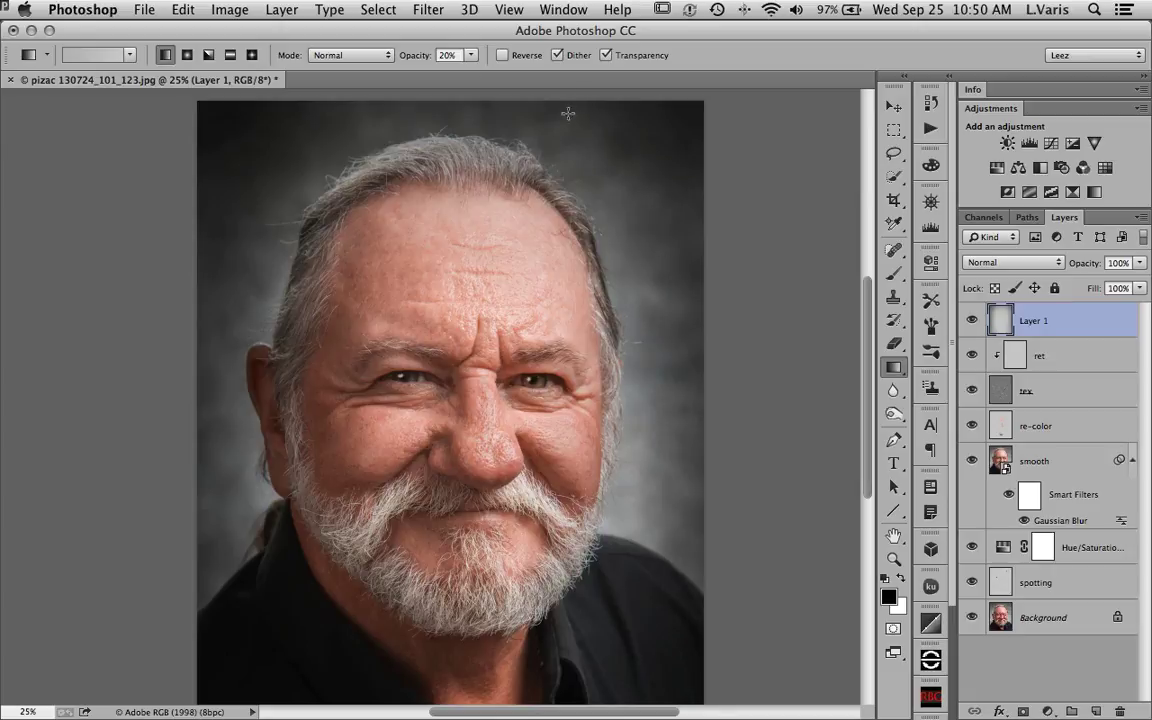
left_click_drag(512, 100, 505, 201)
left_click_drag(338, 109, 348, 165)
left_click_drag(404, 101, 412, 145)
left_click_drag(217, 267, 345, 271)
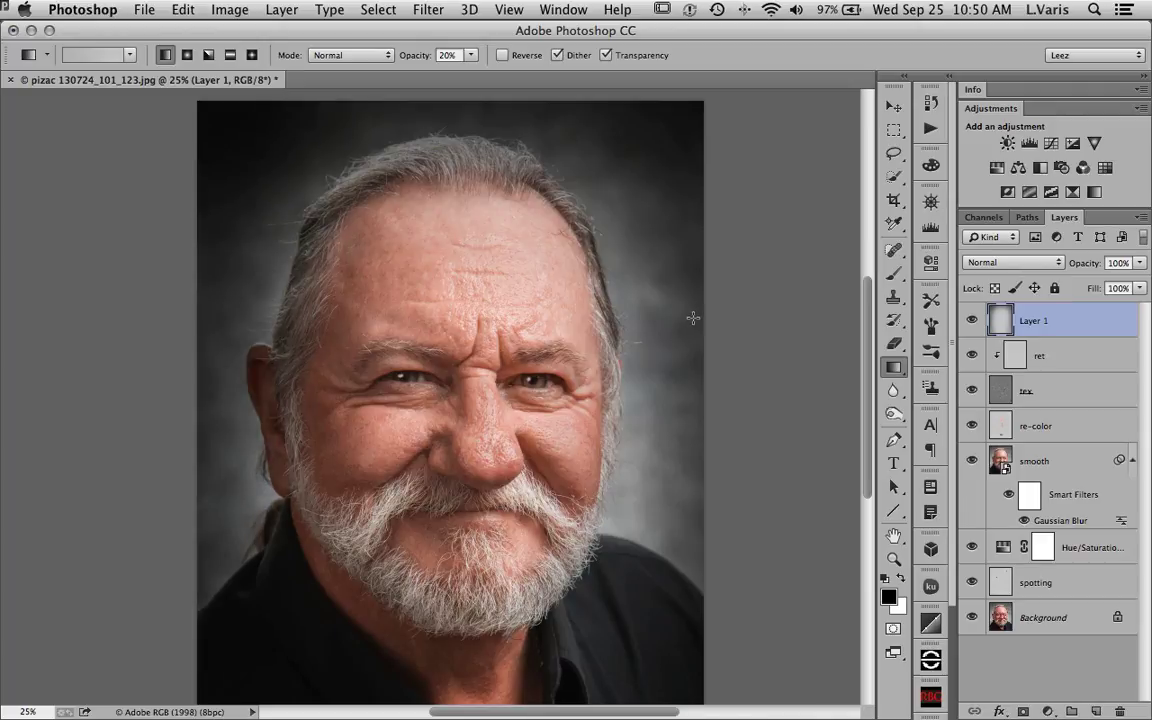
left_click_drag(686, 259, 525, 272)
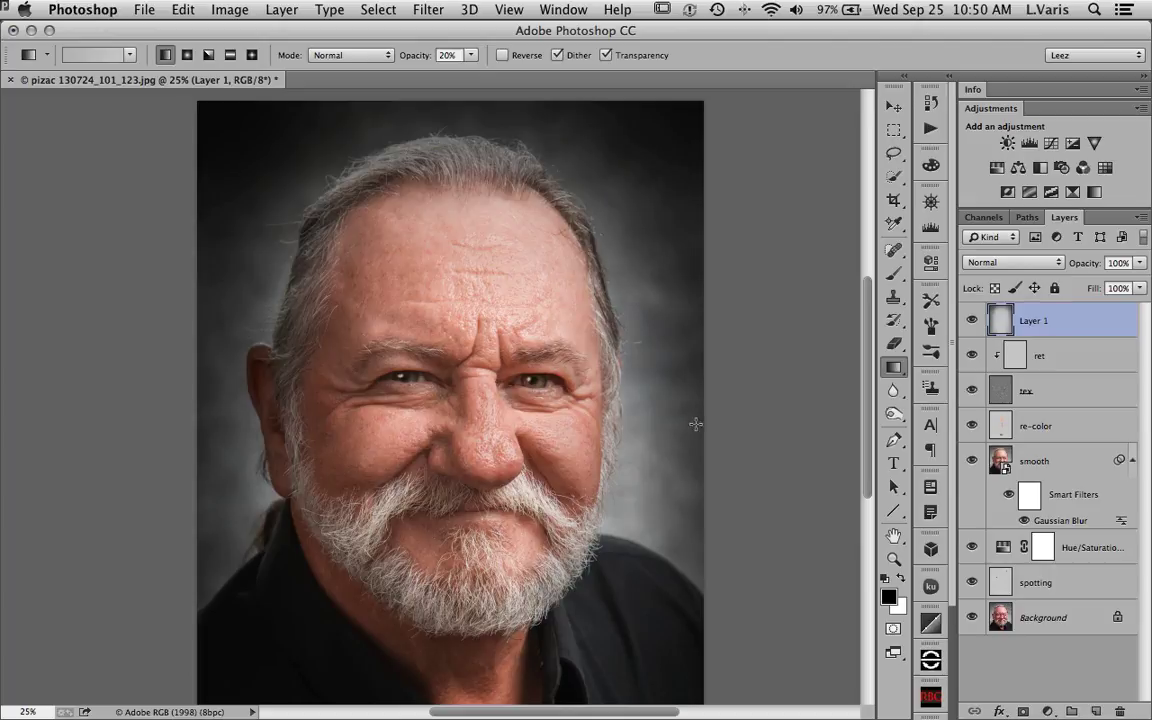
left_click_drag(691, 419, 590, 430)
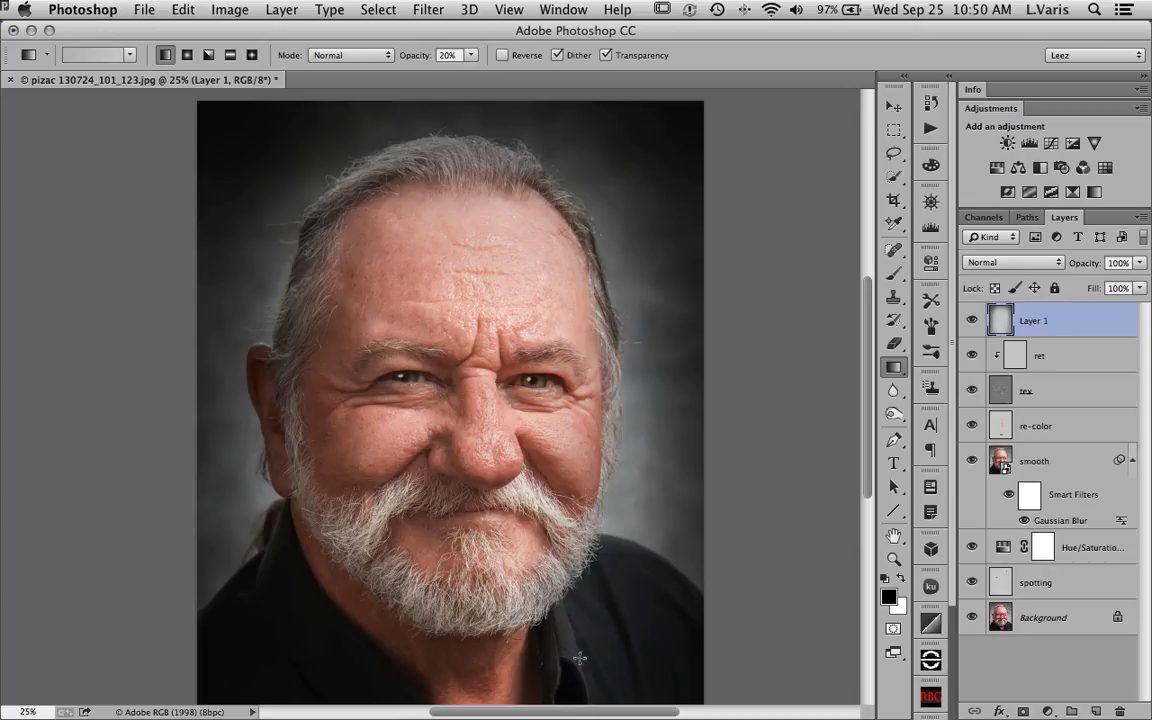
scroll(550, 614, "down", 3)
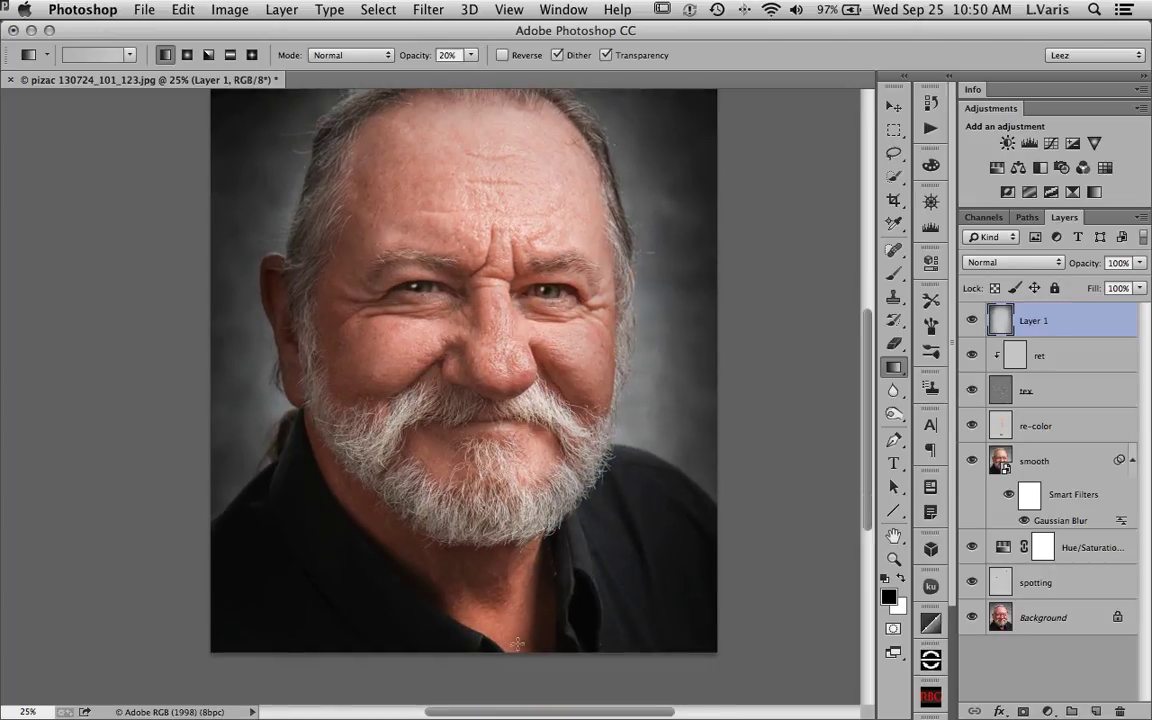
left_click_drag(520, 574, 524, 576)
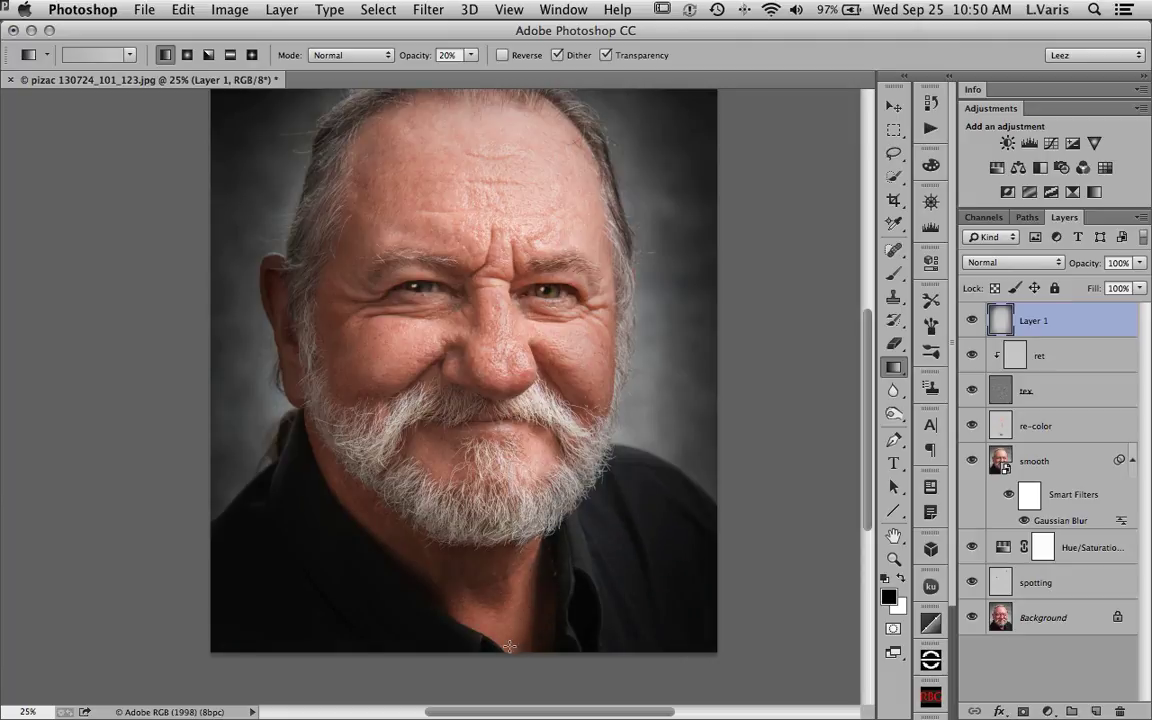
left_click_drag(459, 645, 468, 500)
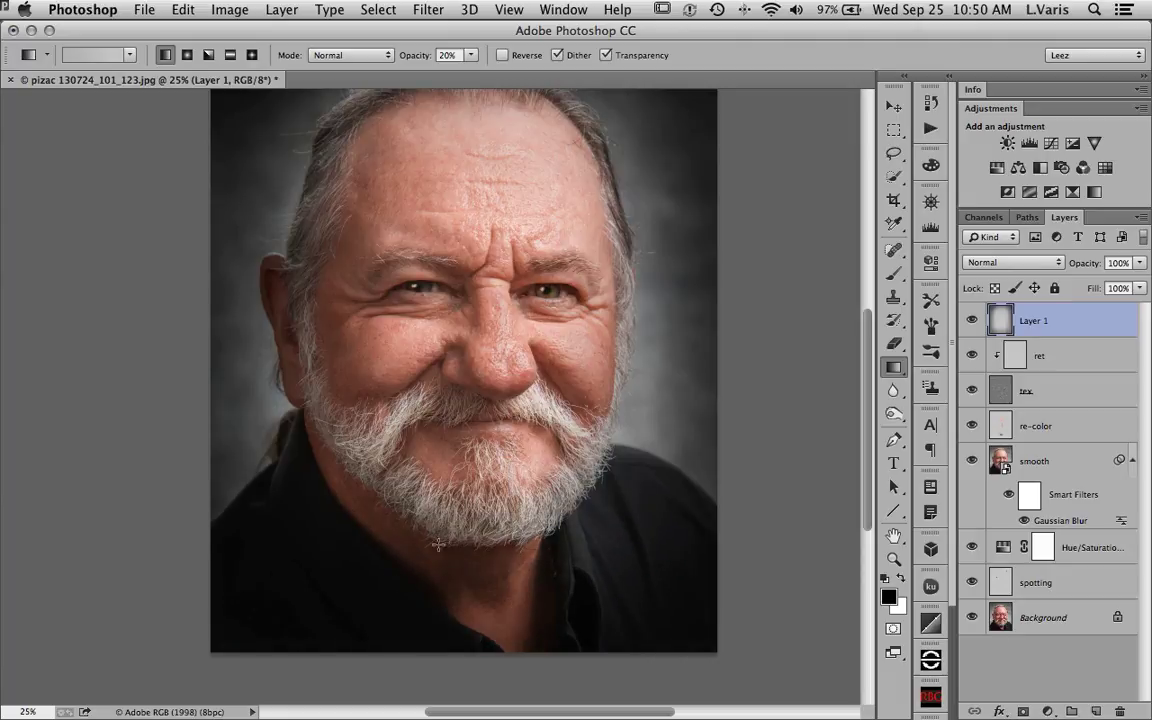
left_click_drag(540, 415, 545, 470)
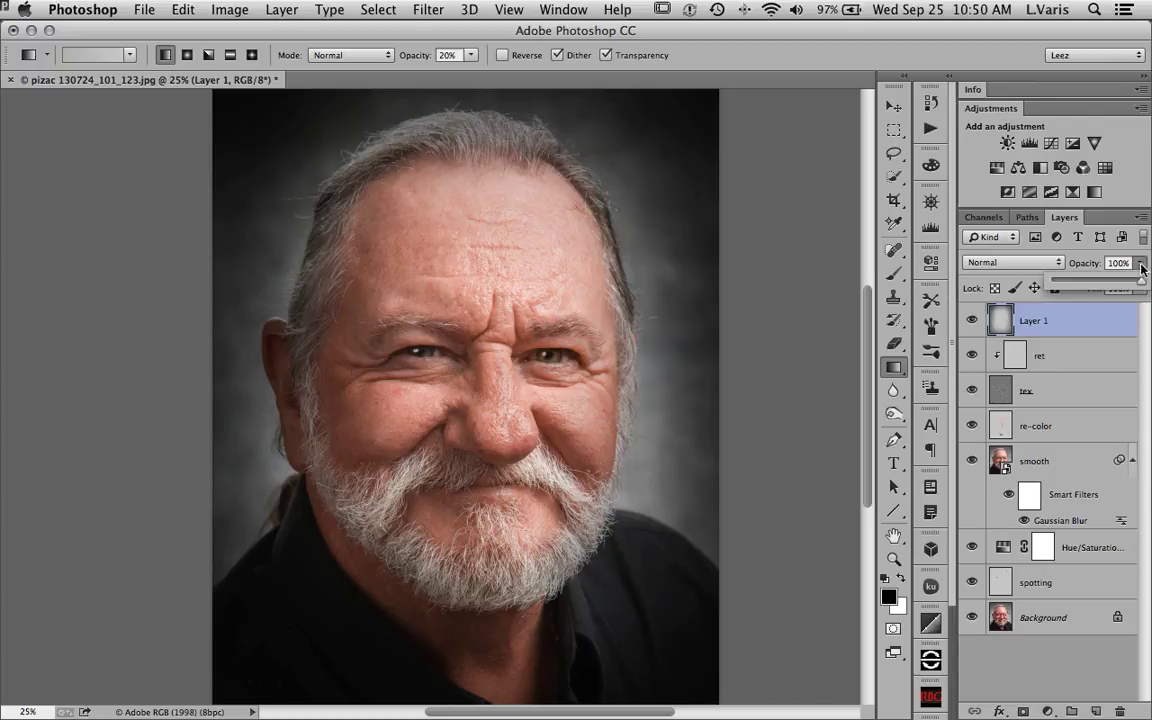
Step: Lower the vignette layer's opacity to 73% and toggle it to compare before and after
left_click_drag(1139, 262, 1118, 287)
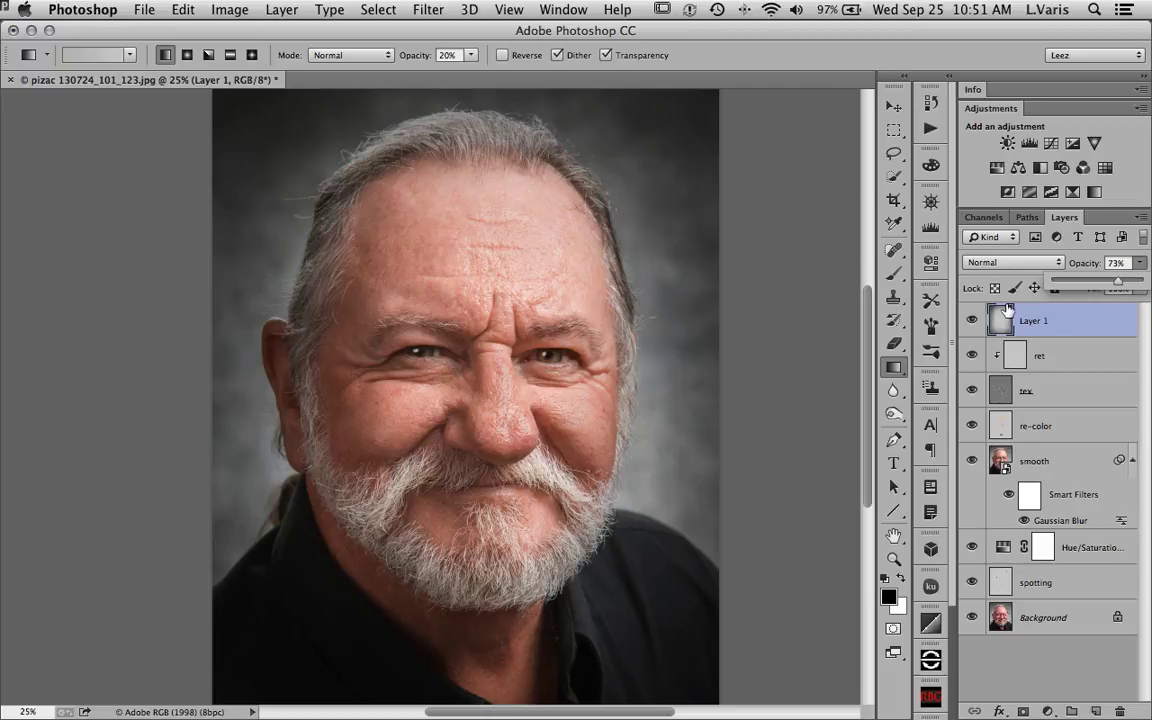
left_click(972, 320)
left_click(972, 320)
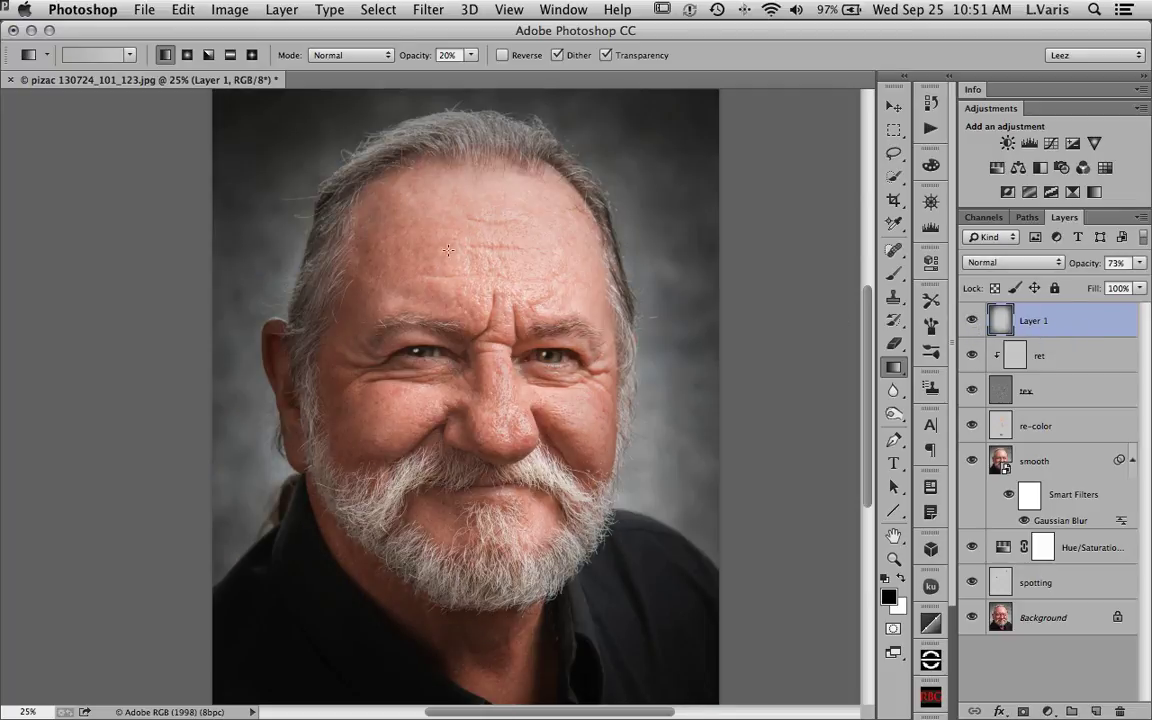
left_click(973, 322)
left_click(973, 322)
left_click(973, 322)
left_click(973, 322)
left_click(973, 322)
left_click(973, 322)
Step: Add a layer mask to Layer 1 and paint black over the face with a 472 px, 100% brush
left_click(1023, 711)
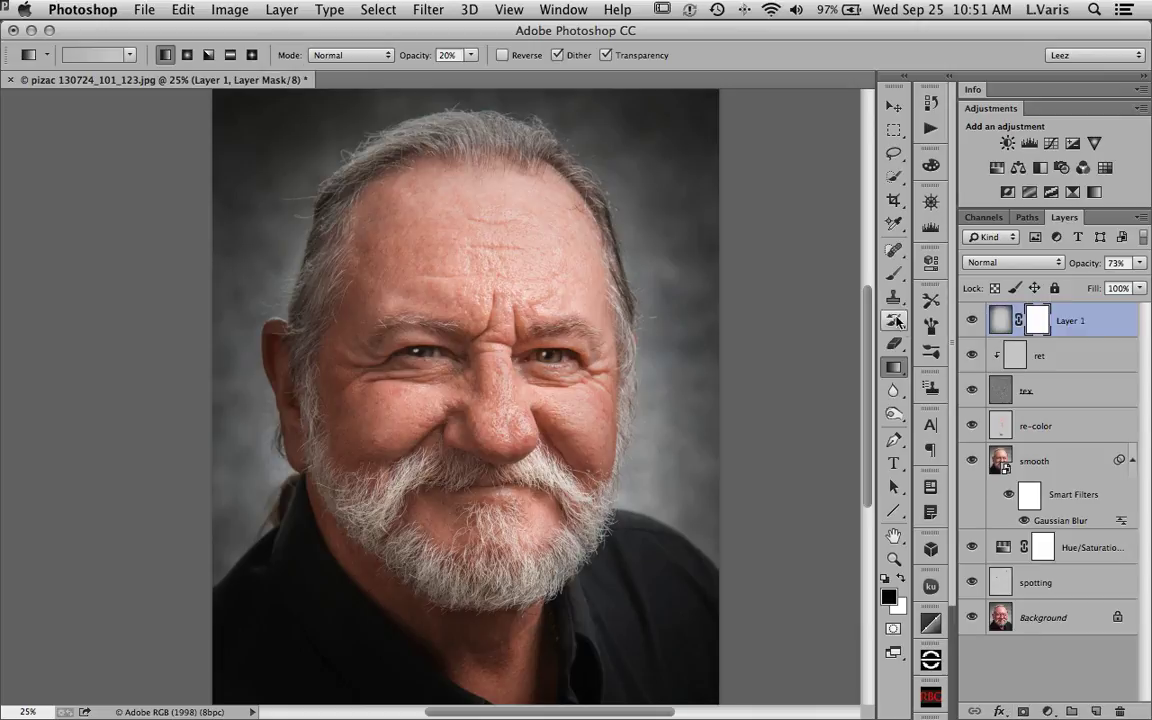
left_click(894, 273)
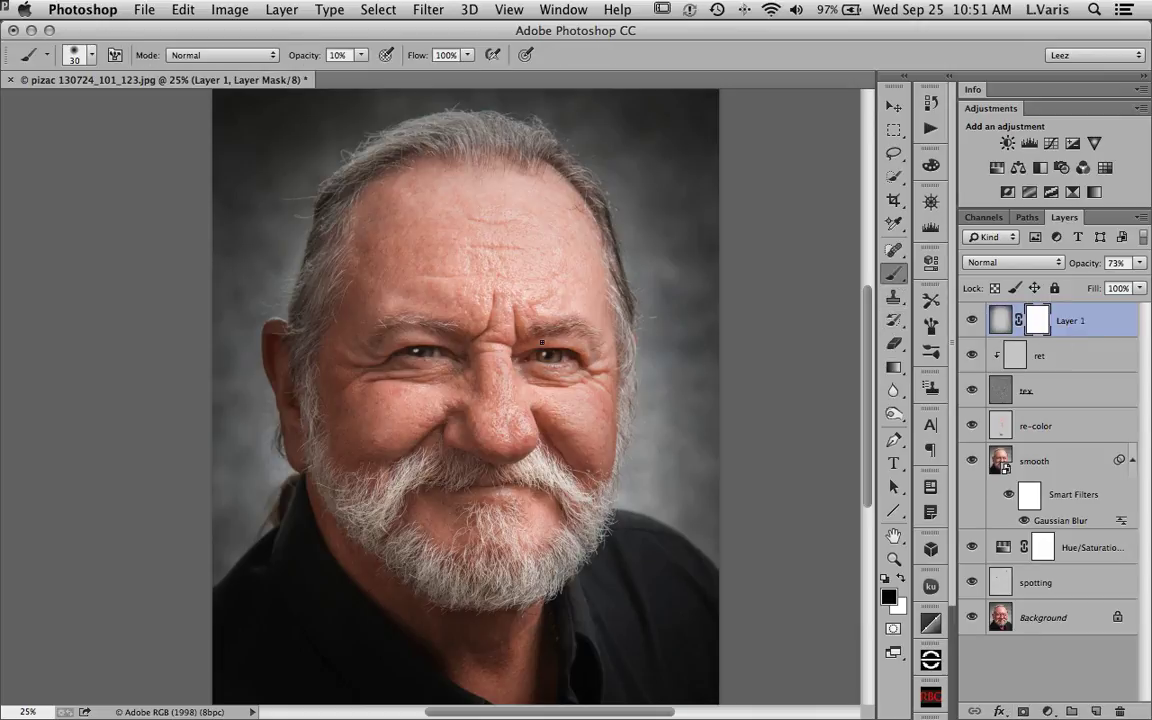
left_click_drag(476, 338, 524, 340)
key("0")
left_click_drag(469, 488, 476, 270)
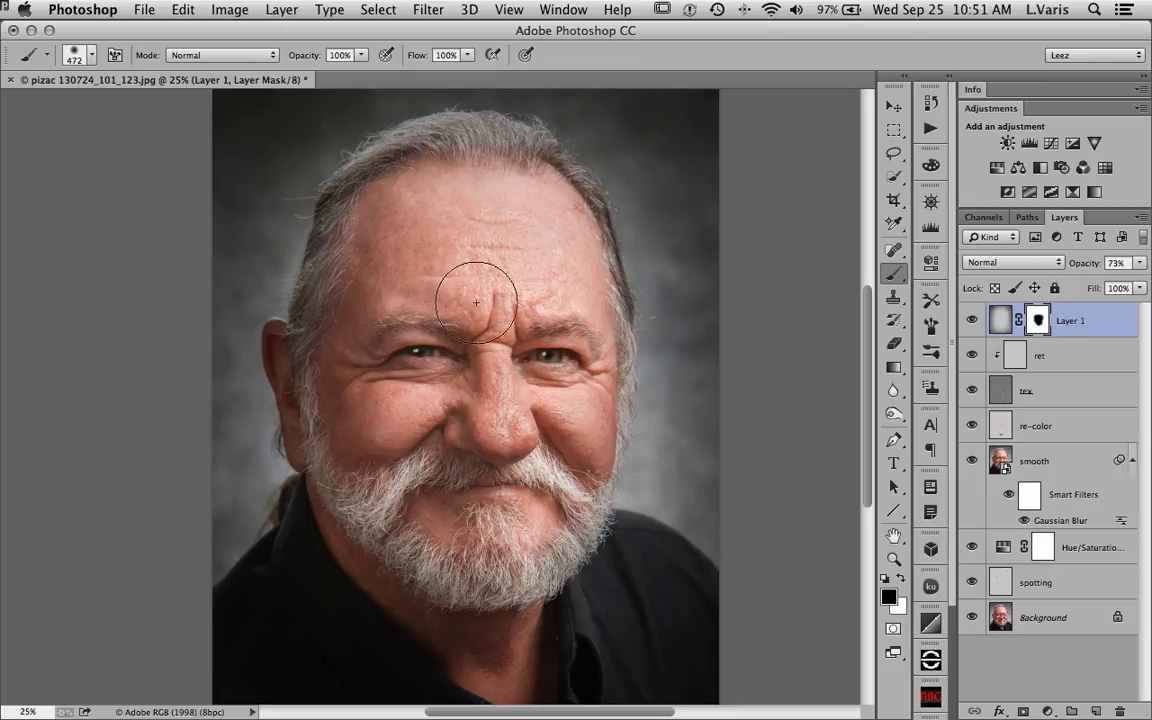
Step: Toggle the vignette and the Background-only view to check the masked result
left_click(972, 320)
left_click(972, 320)
left_click(973, 620, "alt")
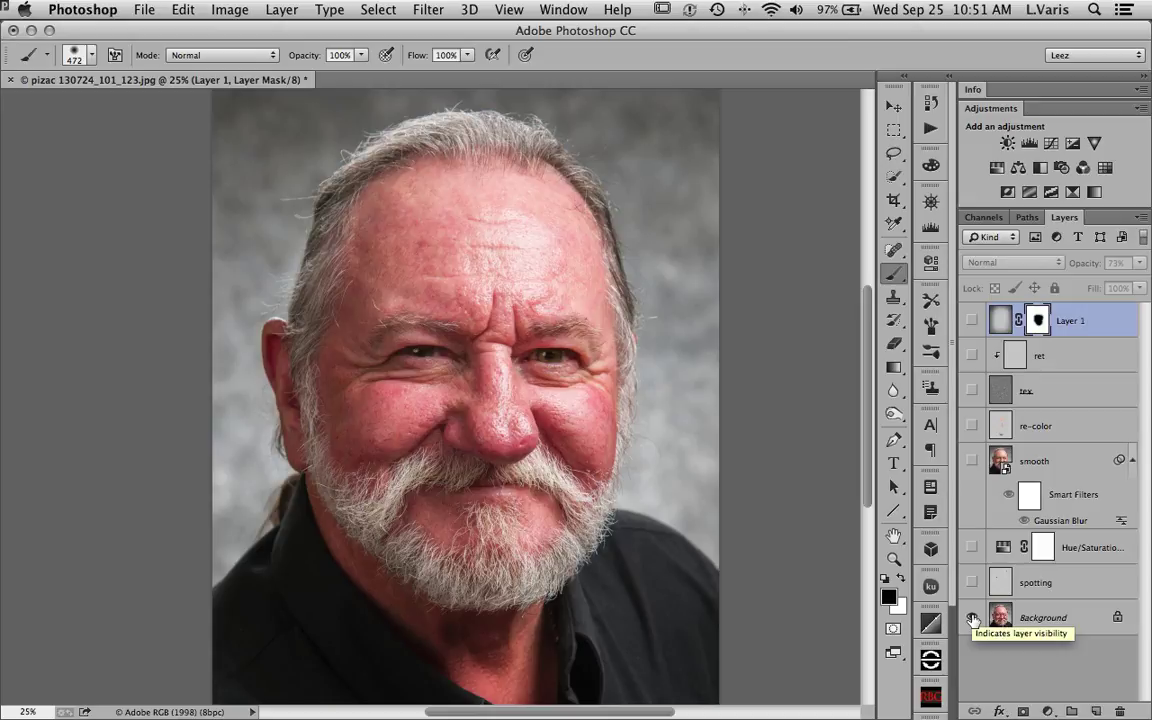
left_click(973, 620, "alt")
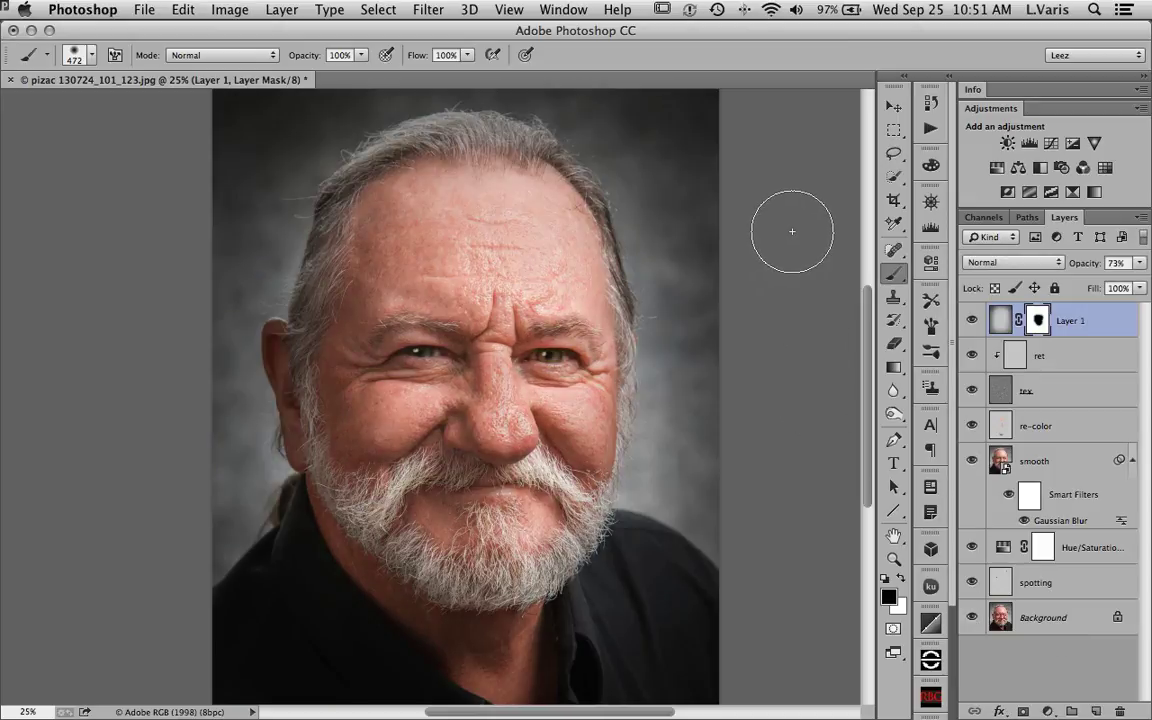